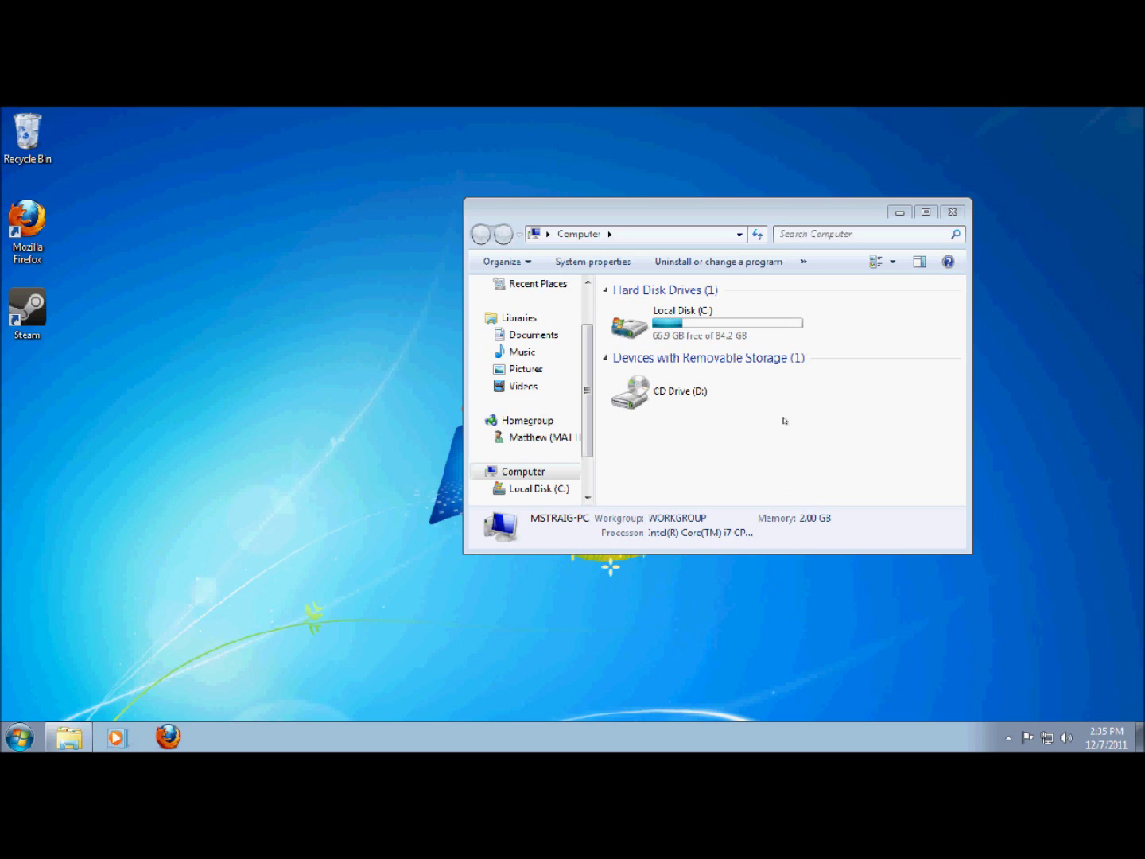
# Show the Computer folder listing Local Disk (C:) and CD Drive (D:), collapsing Homegroup
pyautogui.click(480, 419)
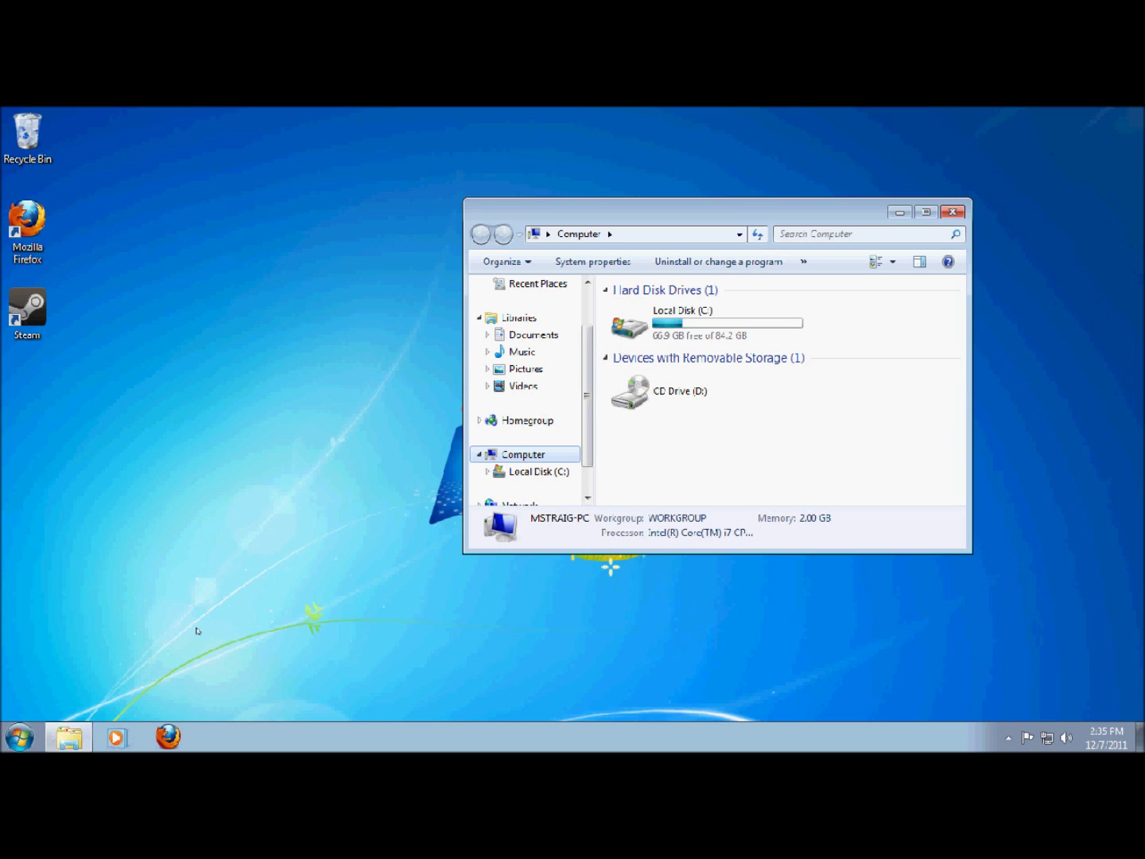
# Open Computer Management via Start > Computer > Manage and show Disk Management
pyautogui.click(16, 730)
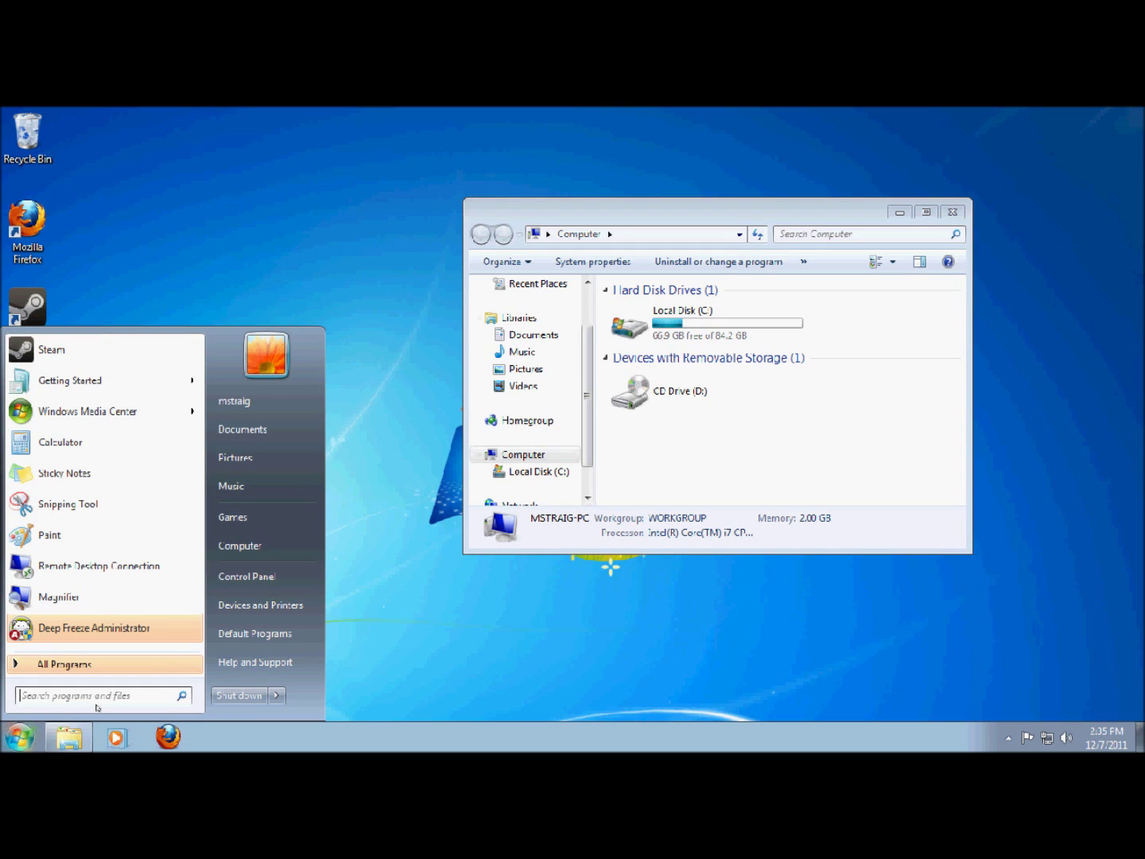
pyautogui.rightClick(249, 538)
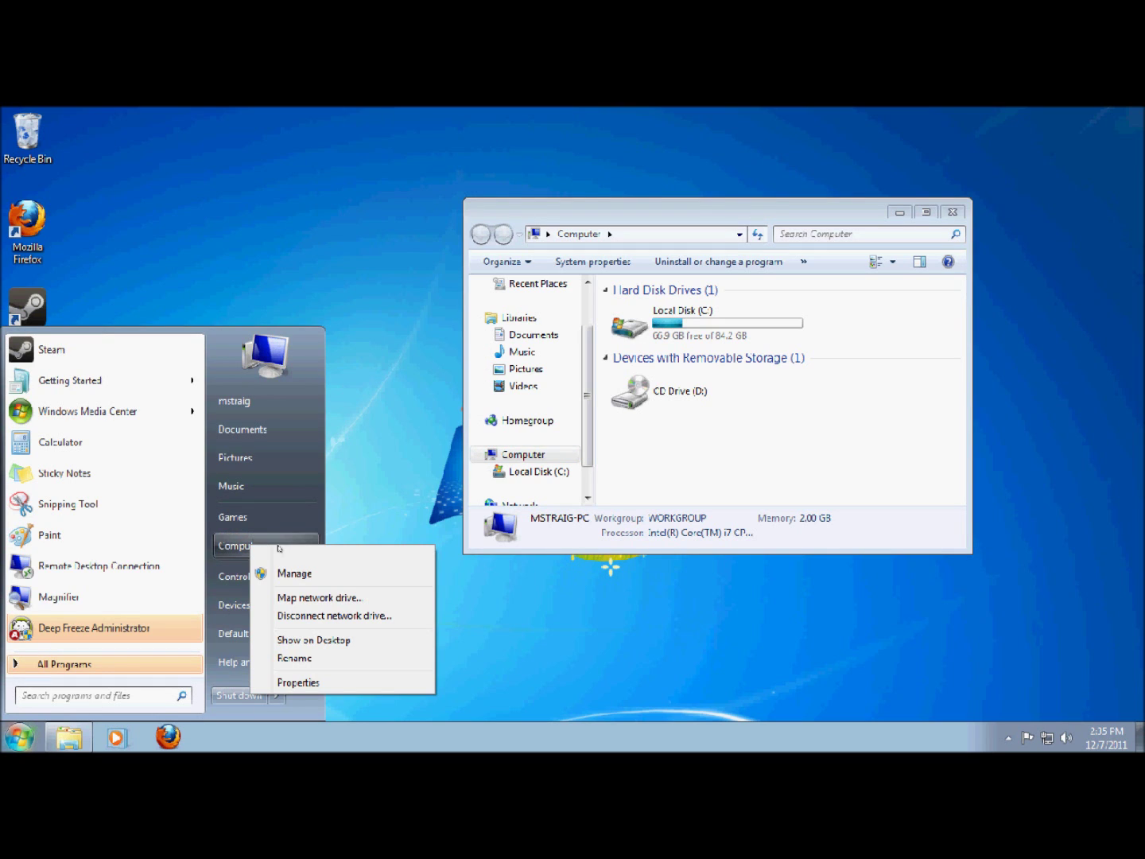
pyautogui.click(318, 565)
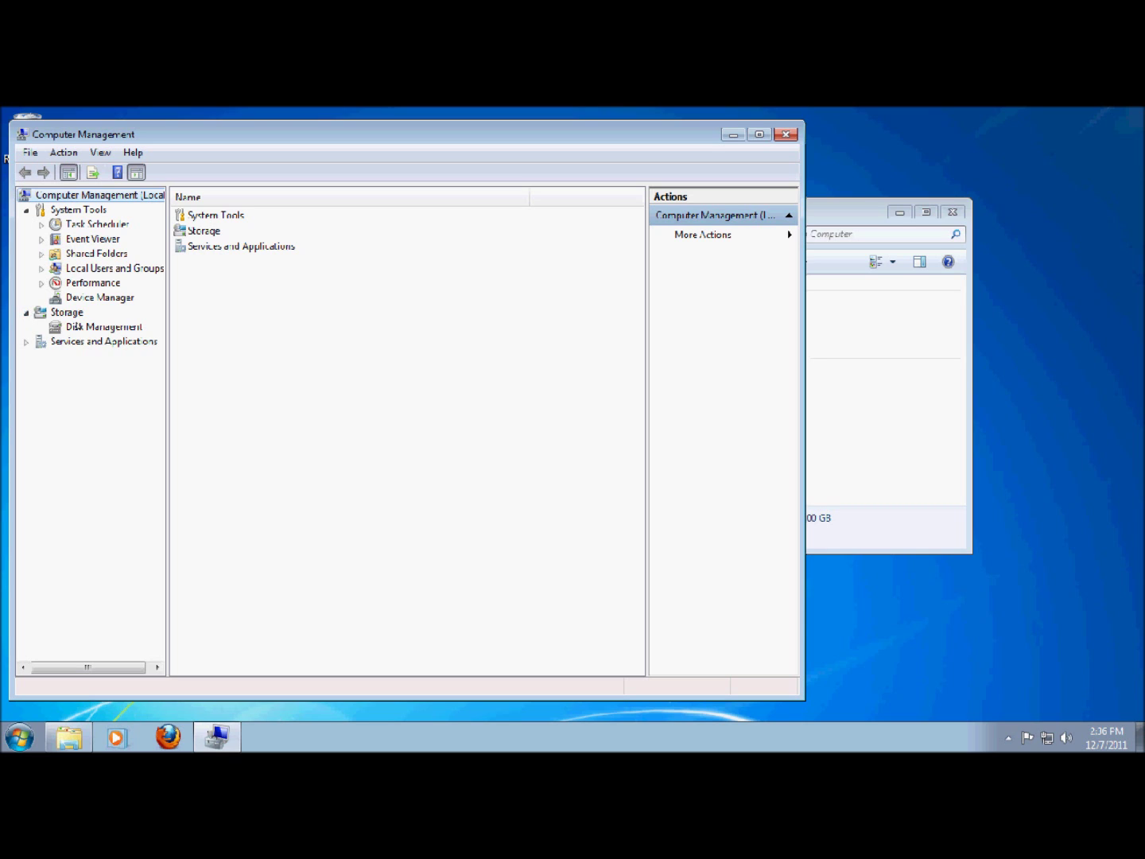
pyautogui.click(85, 325)
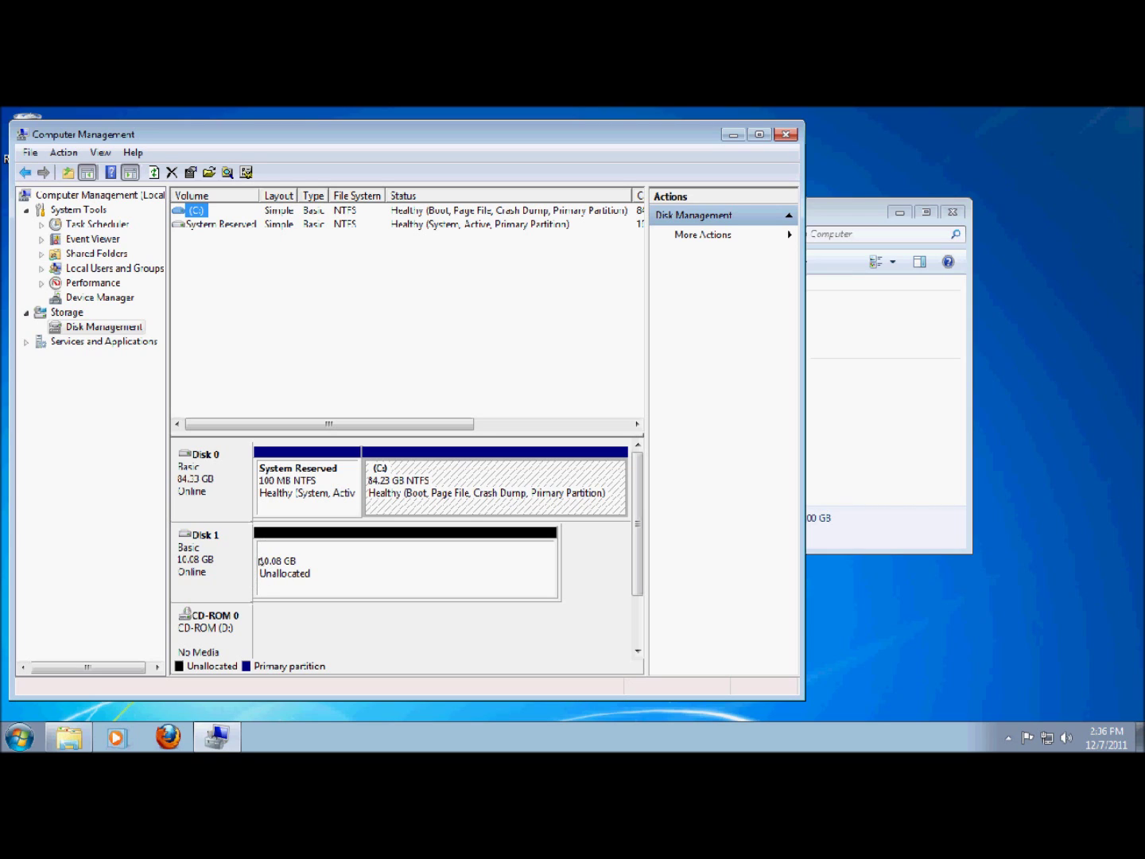
# Start a 5000 MB new simple volume on Disk 1's unallocated space, reaching drive letter choices
pyautogui.rightClick(444, 553)
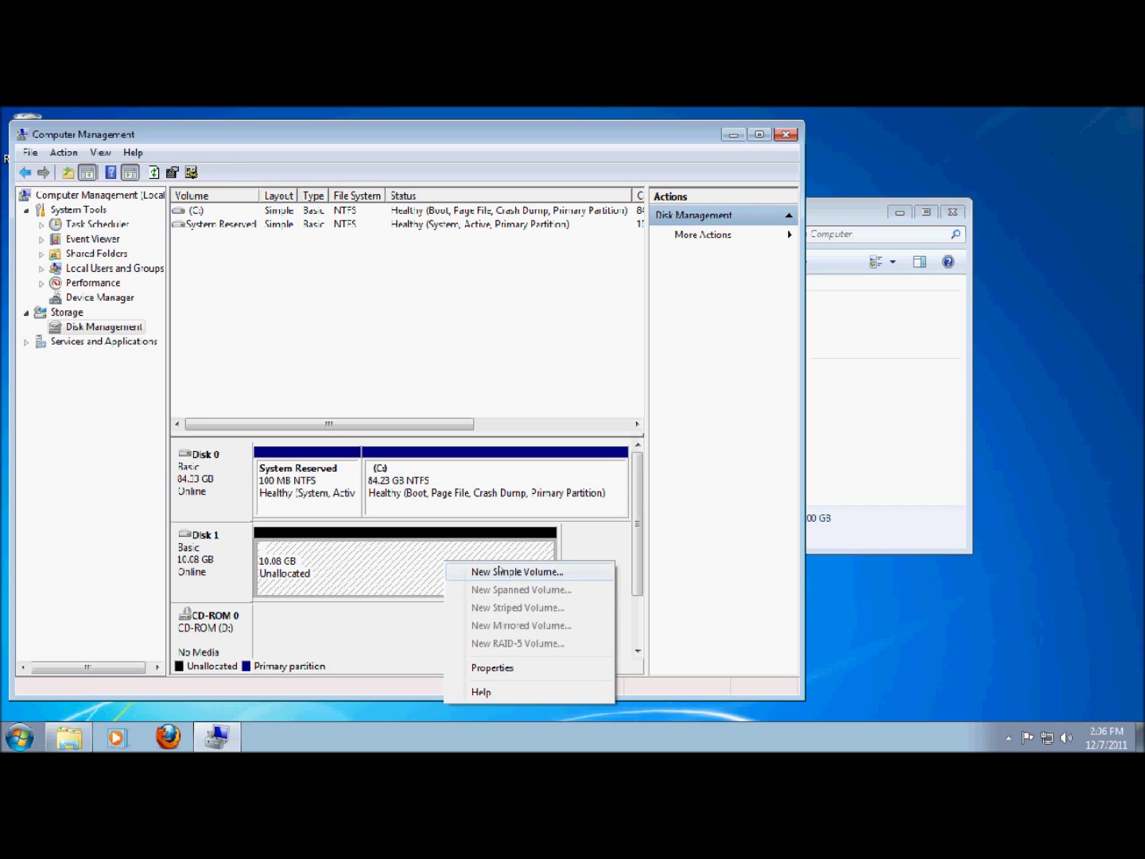
pyautogui.click(532, 569)
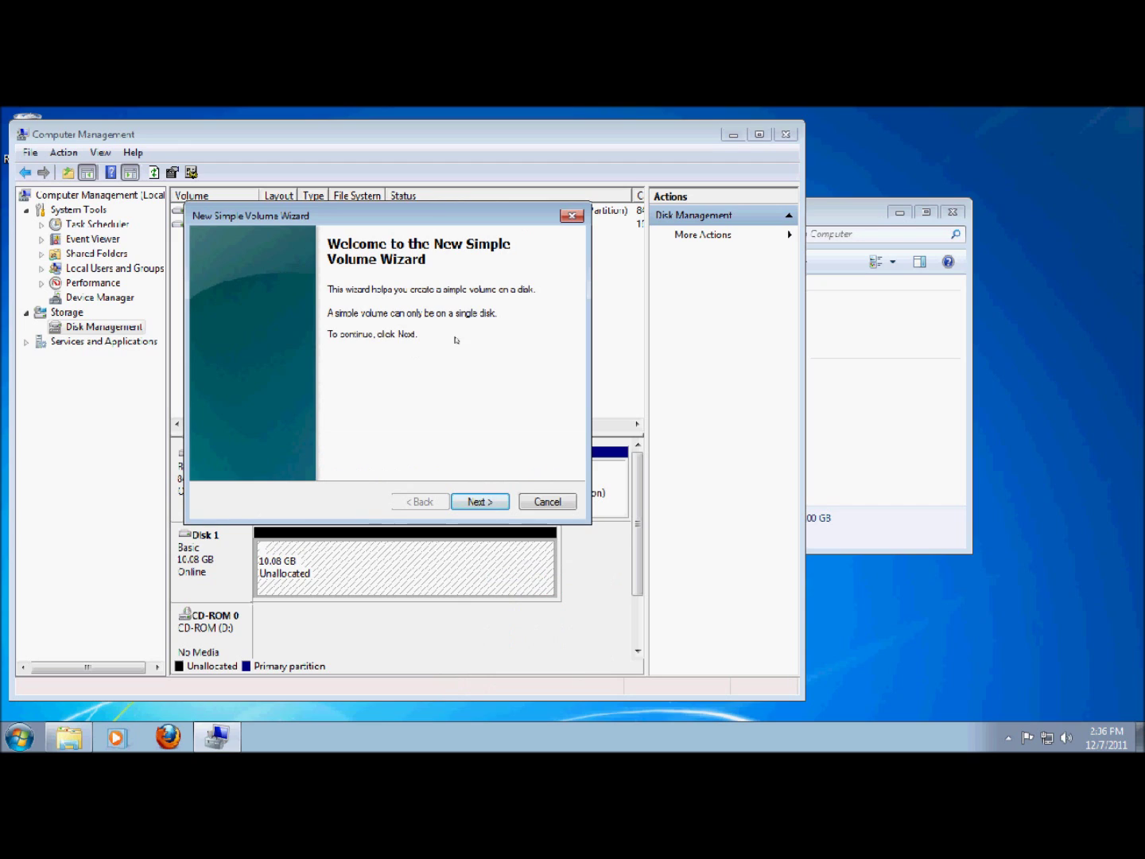
pyautogui.click(487, 495)
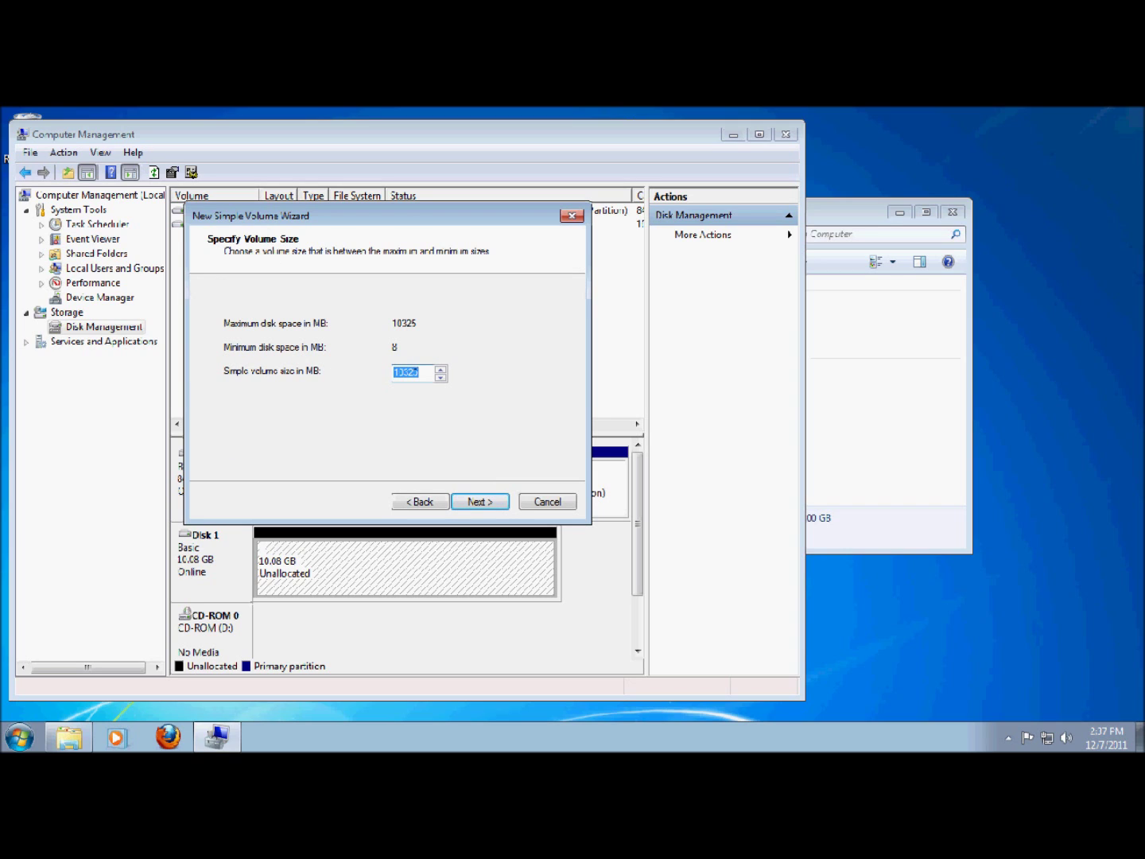
pyautogui.moveTo(419, 373); pyautogui.dragTo(351, 372)
pyautogui.moveTo(459, 208)
pyautogui.mouseDown()
pyautogui.moveTo(452, 182)
pyautogui.moveTo(451, 209)
pyautogui.mouseUp()
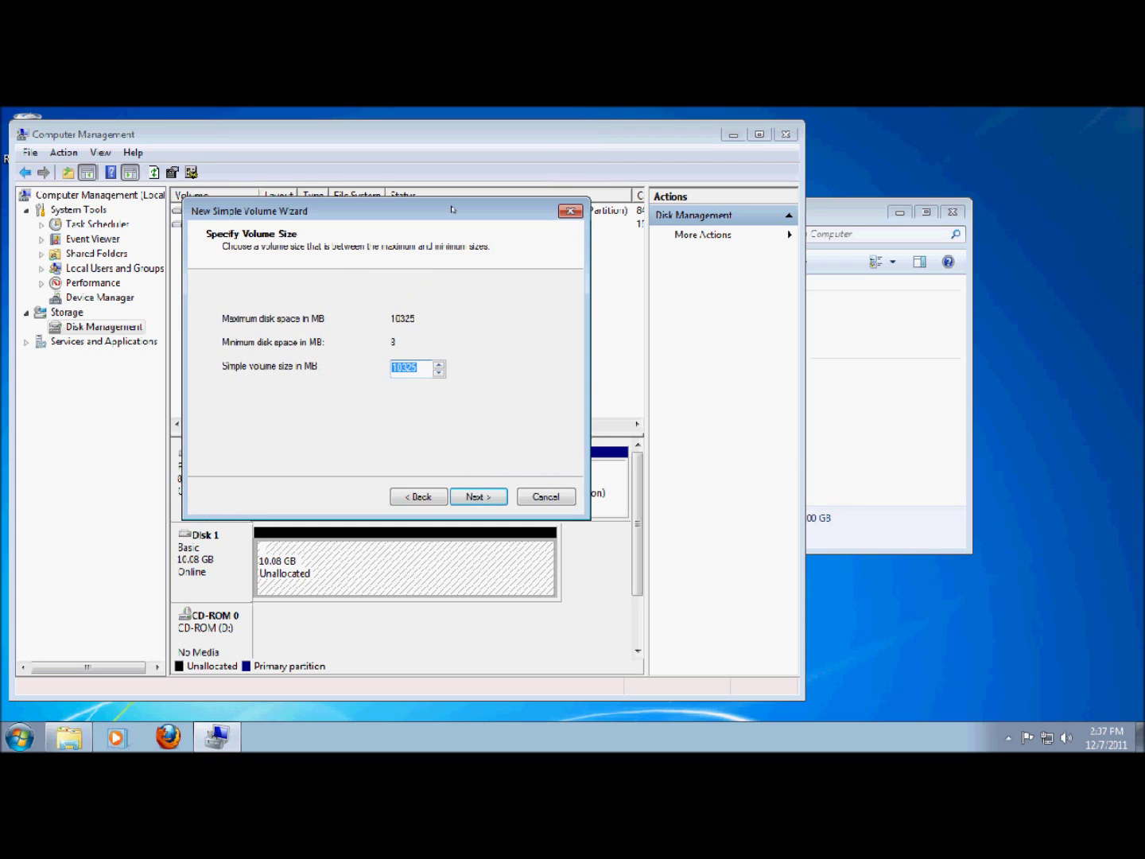
pyautogui.write('5000')
pyautogui.click(476, 490)
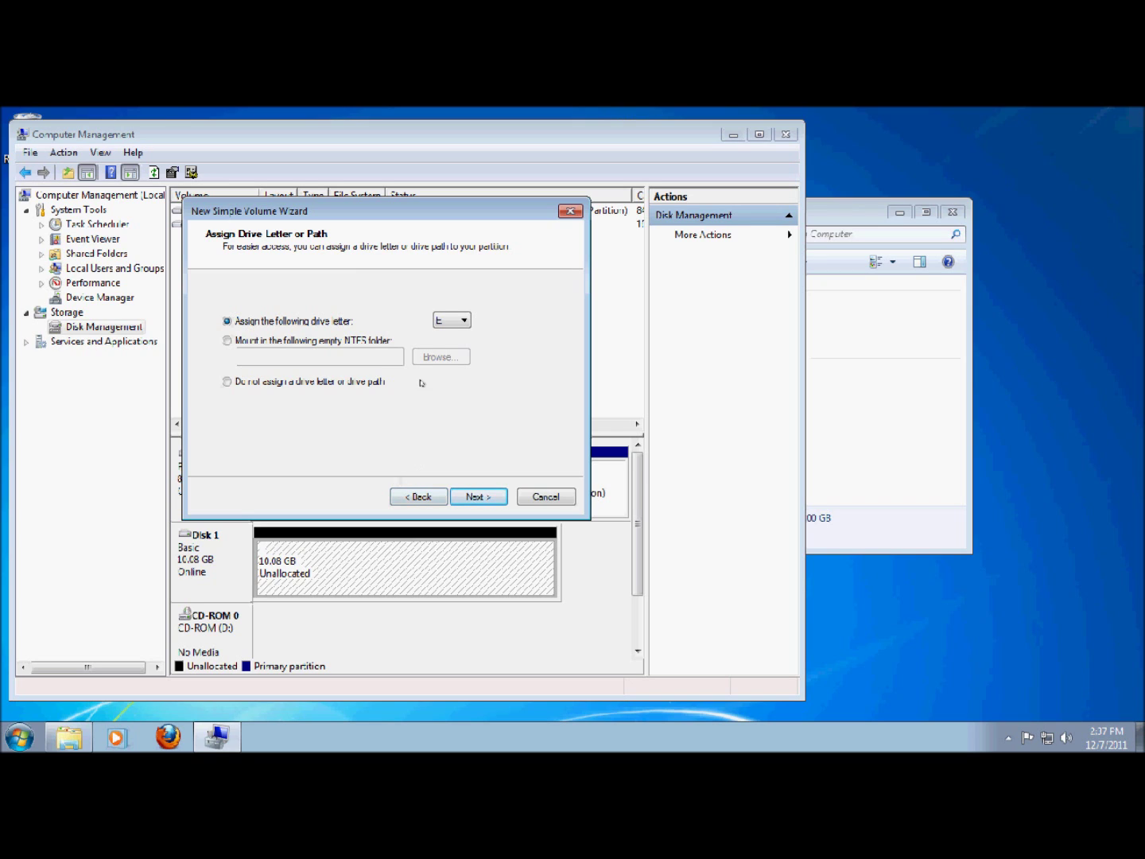
pyautogui.click(448, 318)
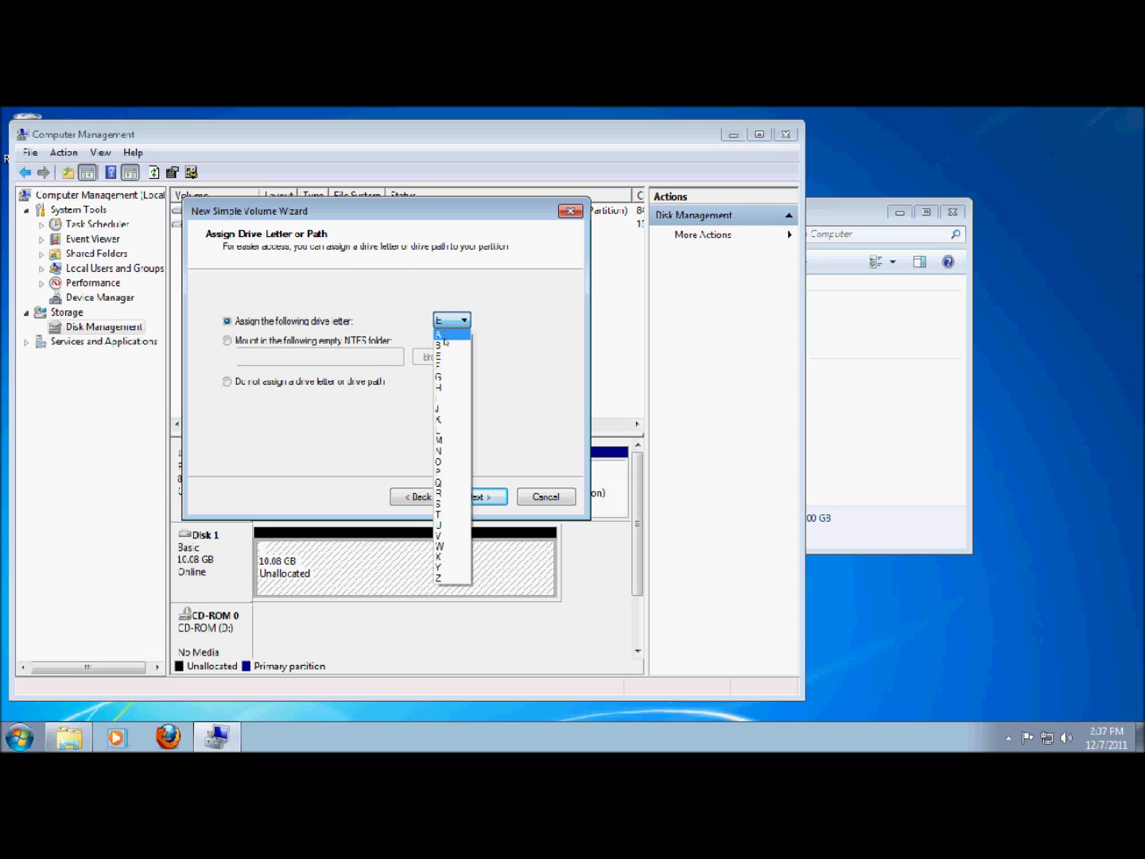
# Choose drive letter H for the new volume, moving the Explorer window aside
pyautogui.click(454, 387)
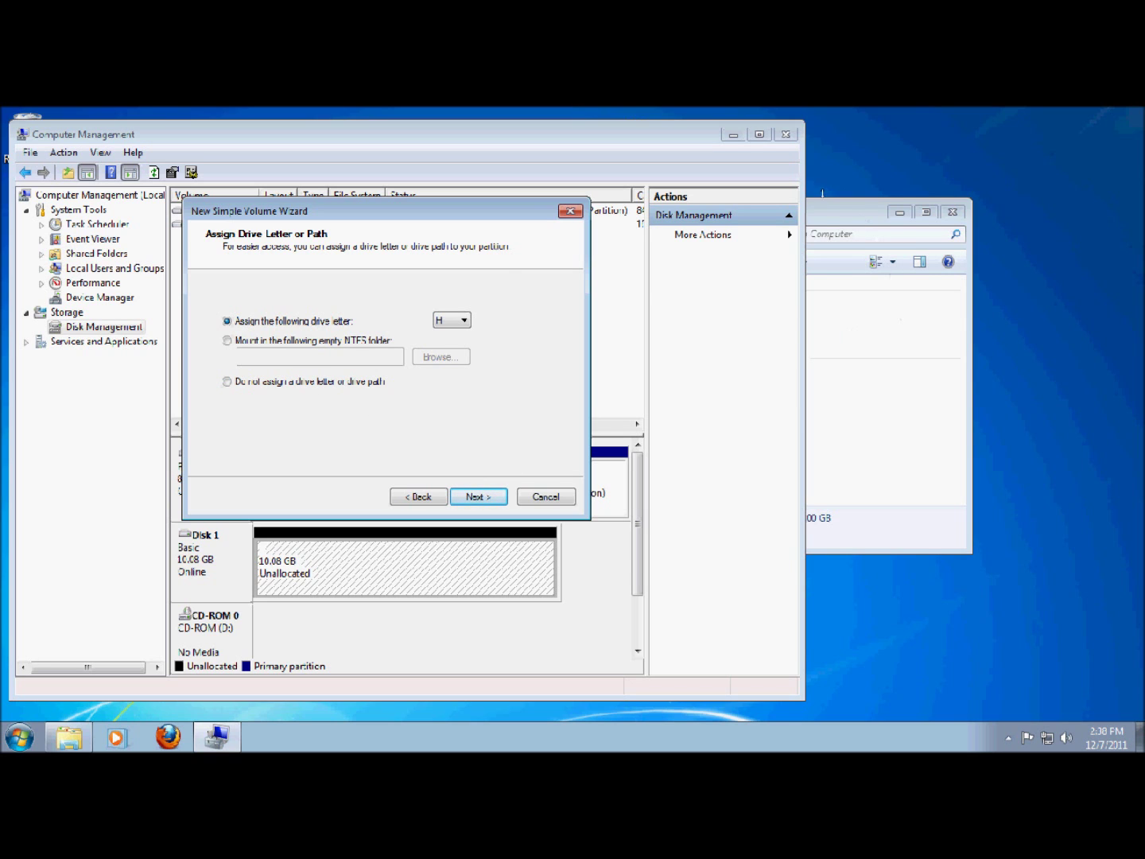
pyautogui.moveTo(824, 213); pyautogui.dragTo(1035, 254)
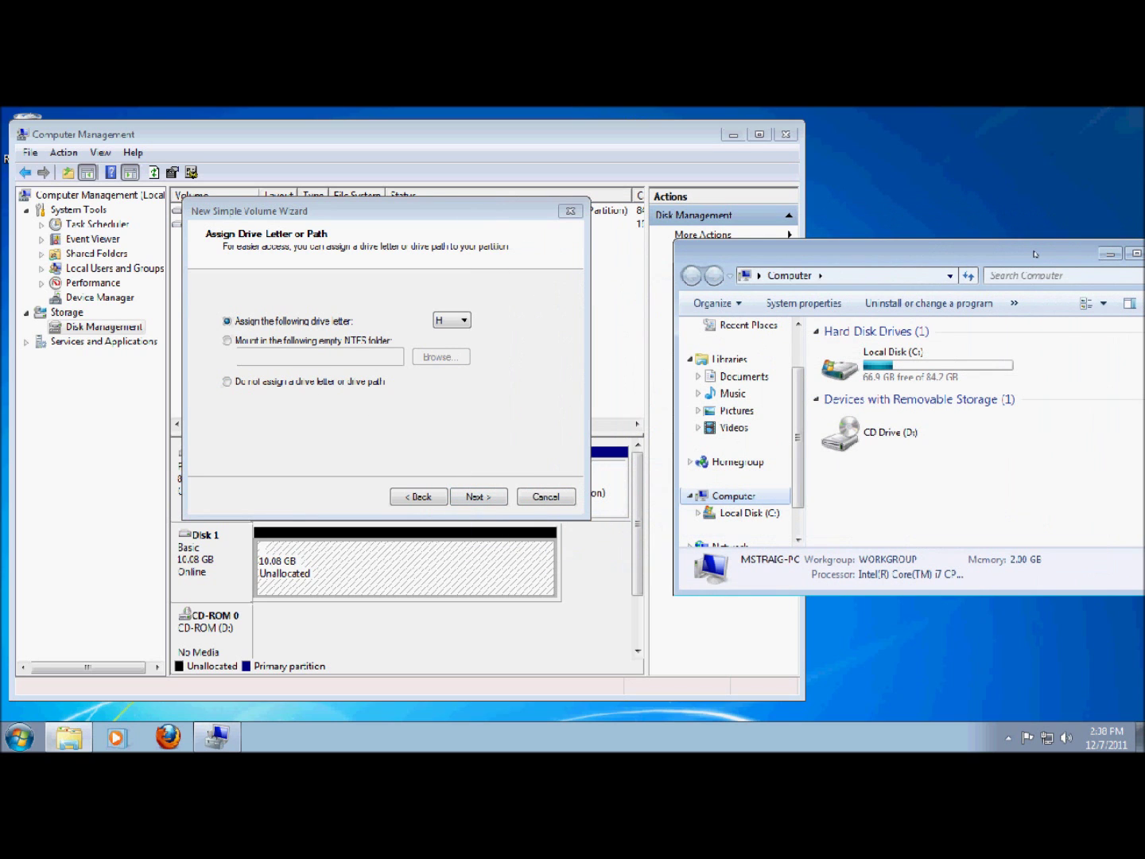
pyautogui.click(475, 497)
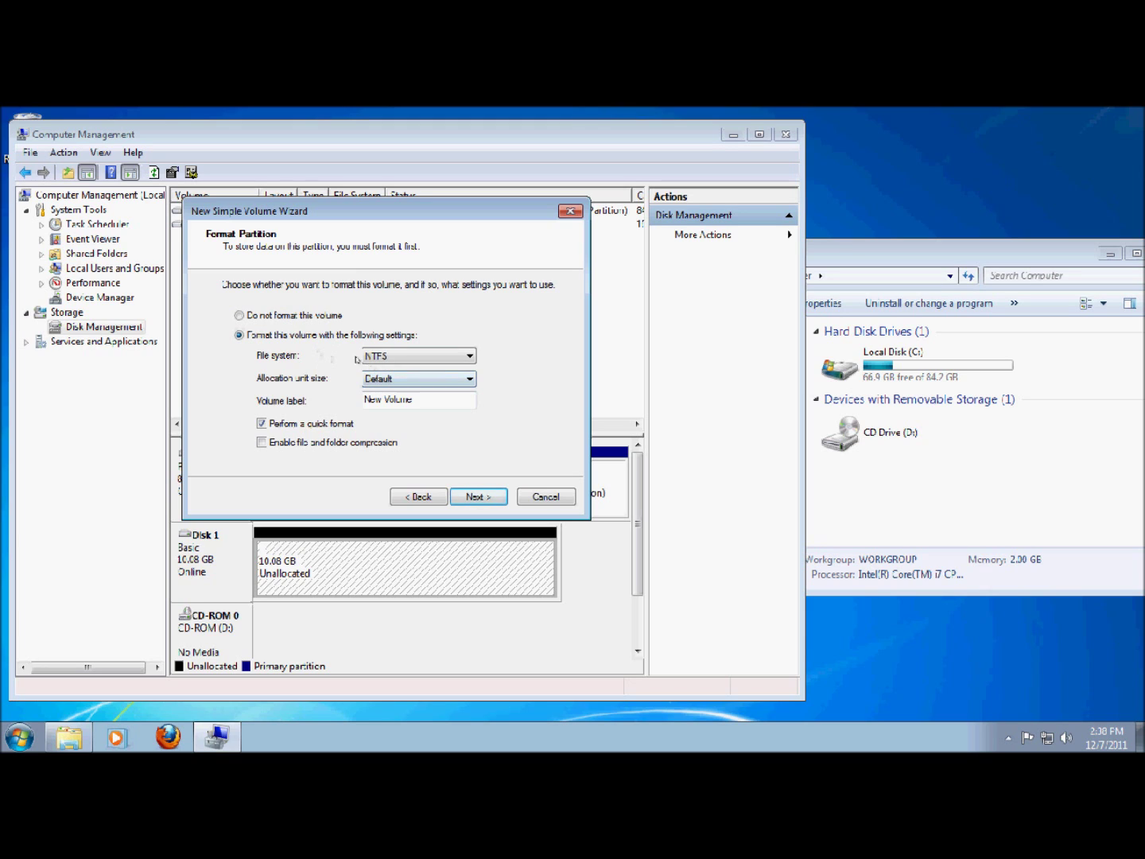
# Keep NTFS with Default allocation unit size and set the volume label to 'Music'
pyautogui.click(386, 355)
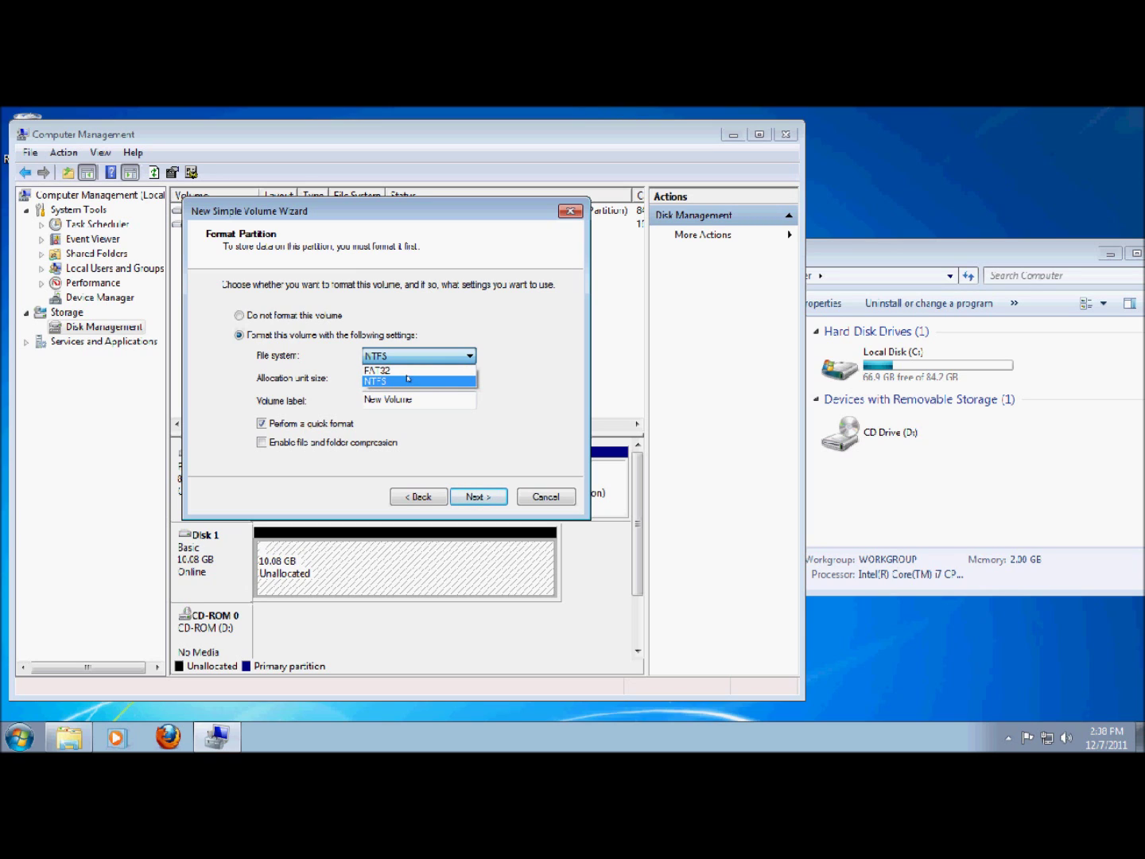
pyautogui.click(408, 378)
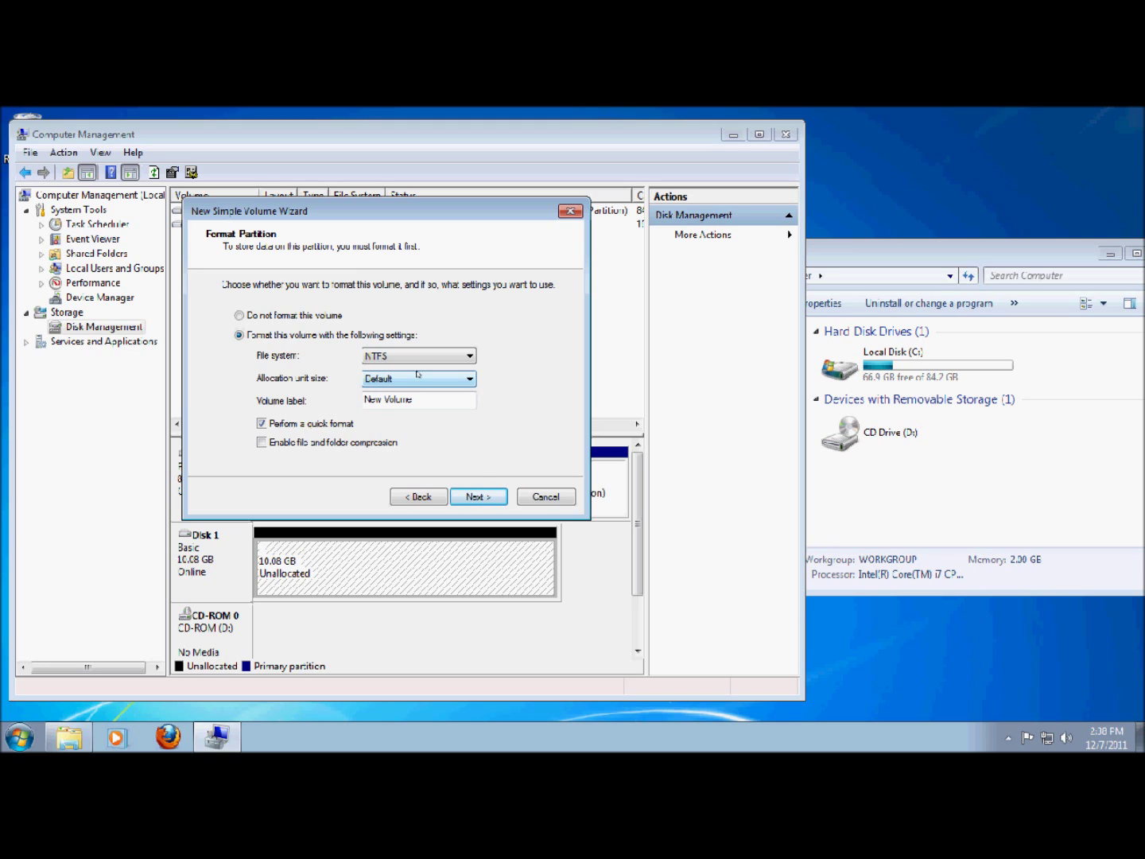
pyautogui.click(418, 374)
pyautogui.click(417, 373)
pyautogui.click(418, 374)
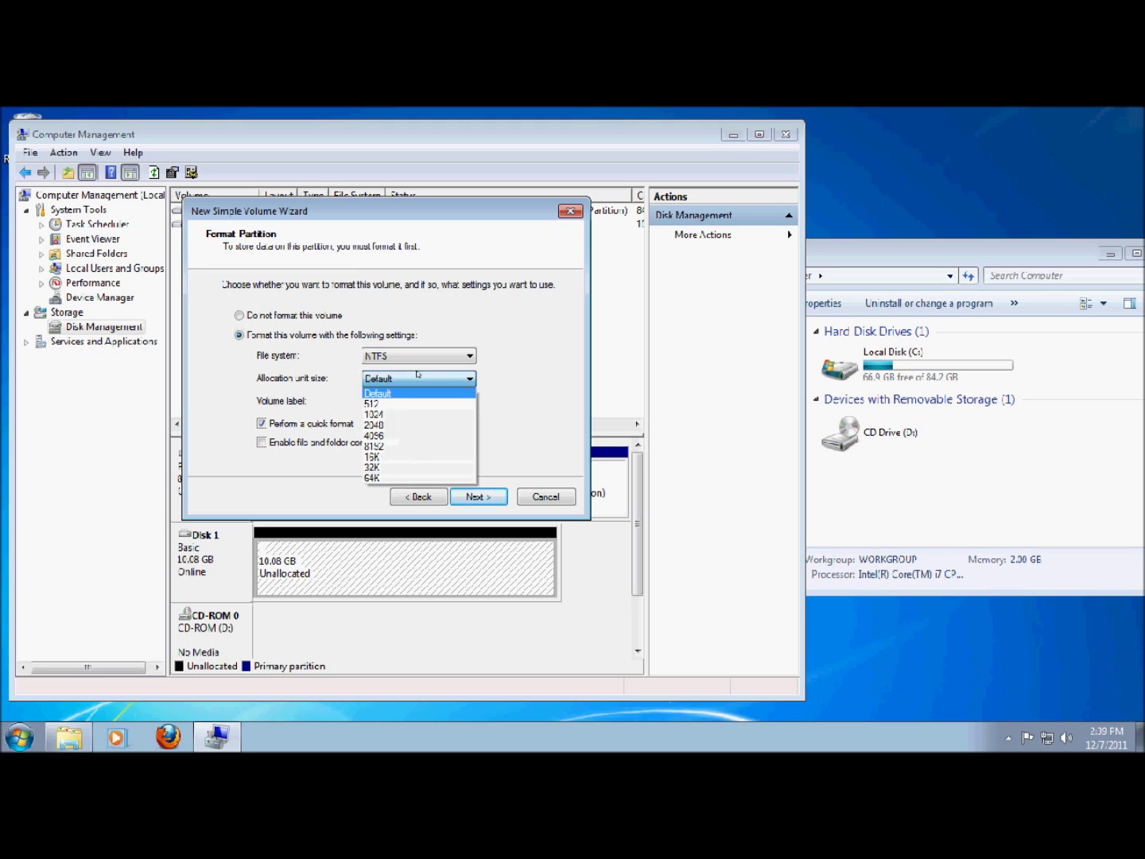
pyautogui.click(418, 374)
pyautogui.press('Tab')
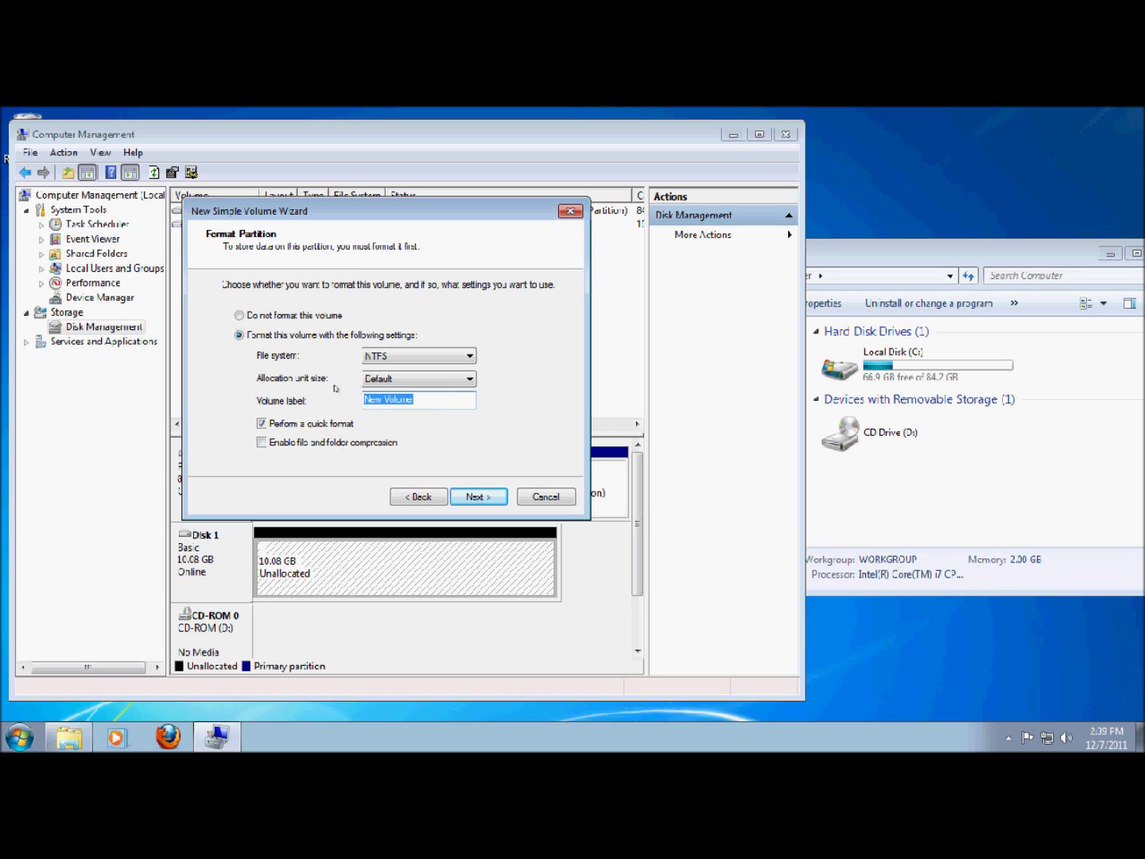
pyautogui.write('Music')
pyautogui.press('BackSpace')
# Review the 5000 MB NTFS 'Music' H: summary and finish creating the volume
pyautogui.click(477, 495)
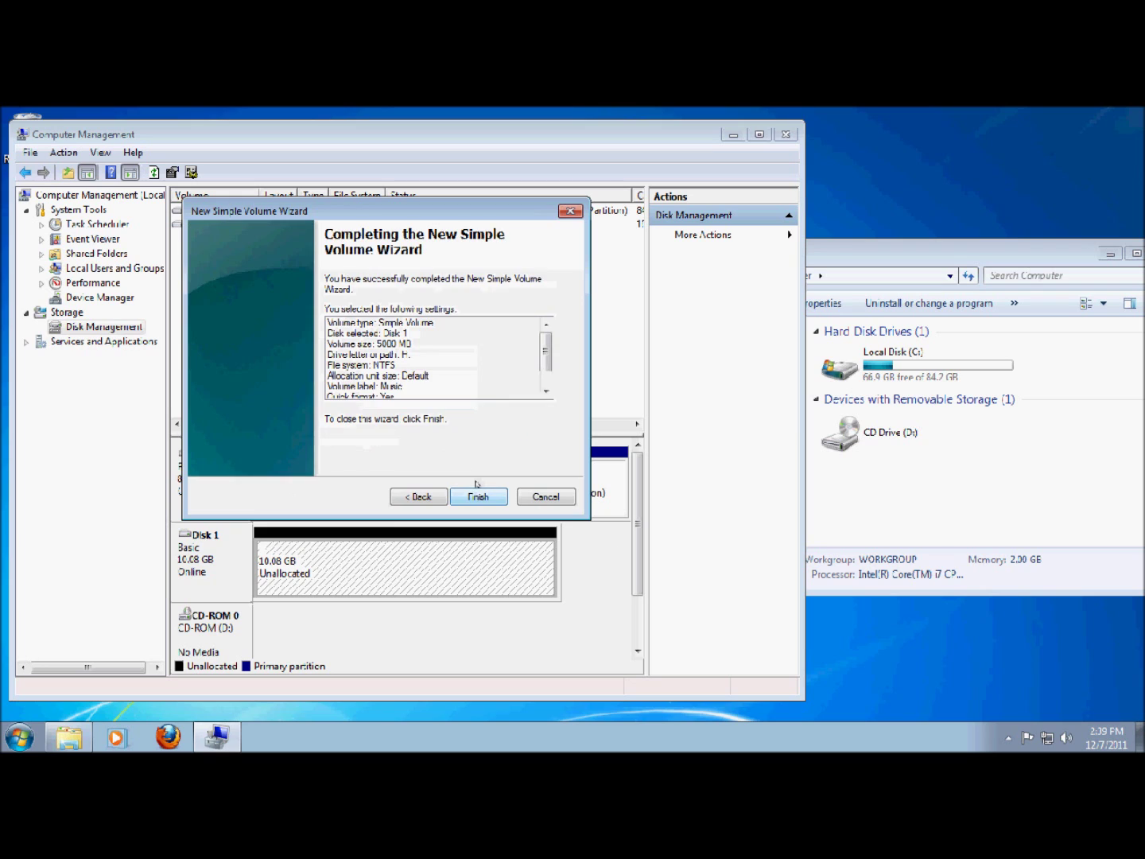
pyautogui.click(431, 489)
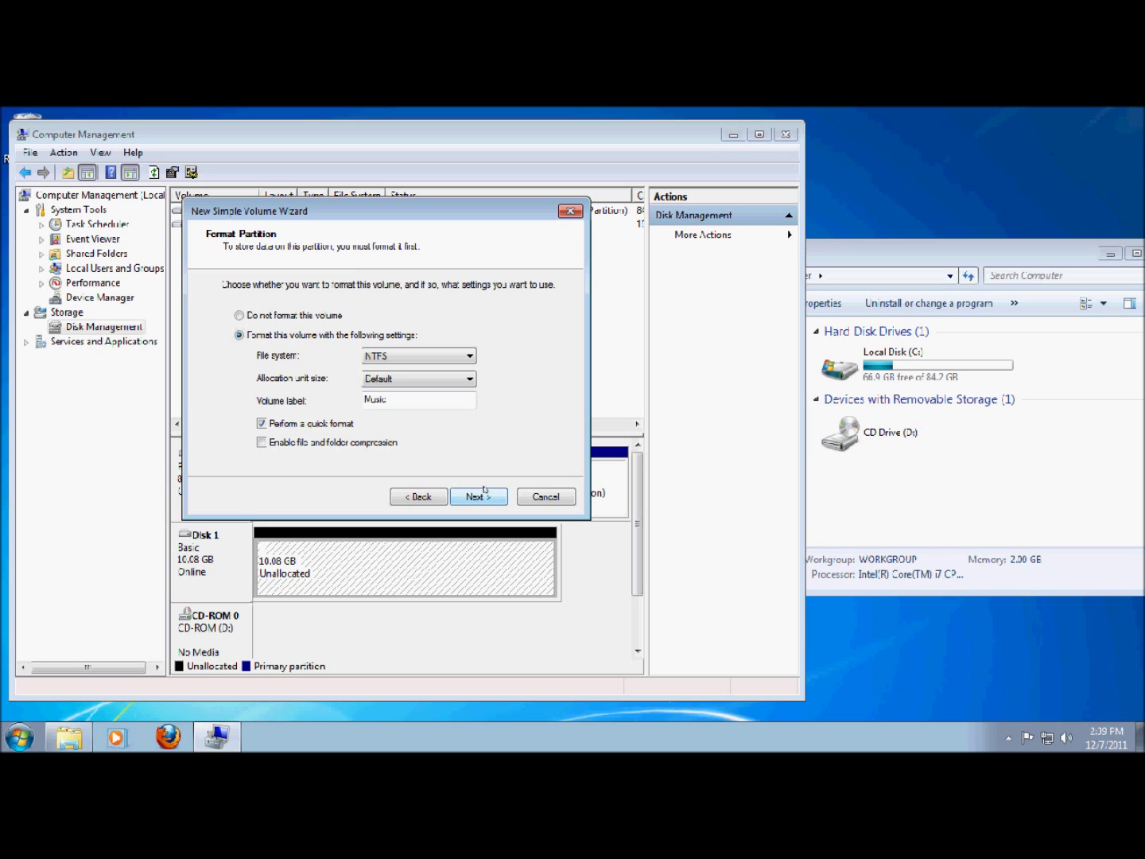
pyautogui.click(478, 497)
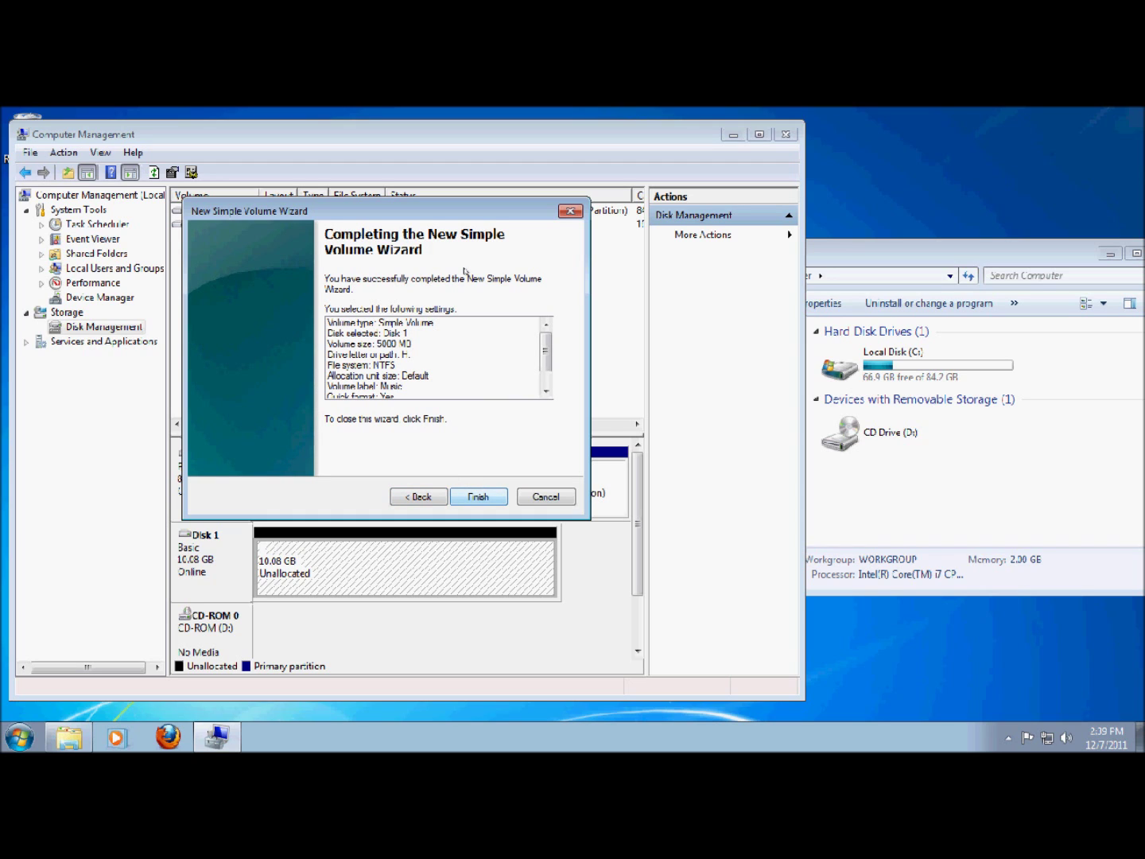
pyautogui.scroll(-2, 542, 354)
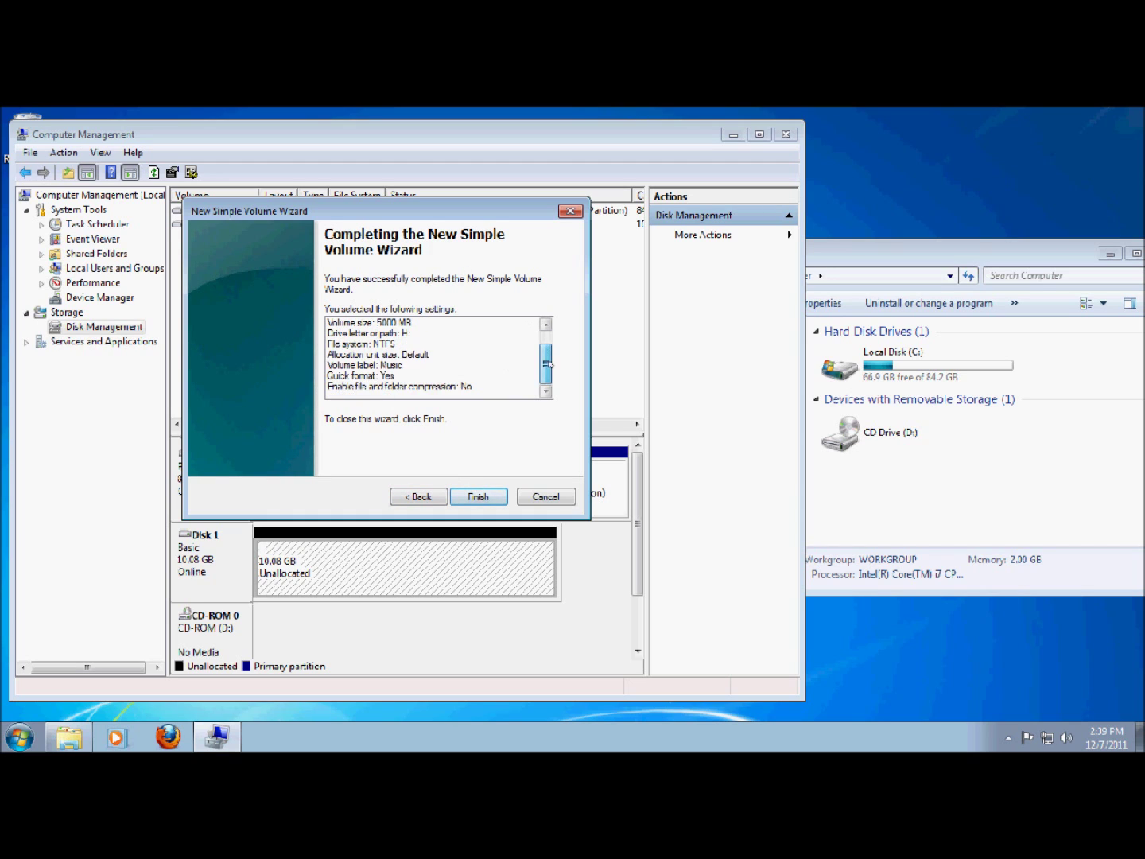
pyautogui.scroll(2, 542, 334)
pyautogui.scroll(-2, 545, 324)
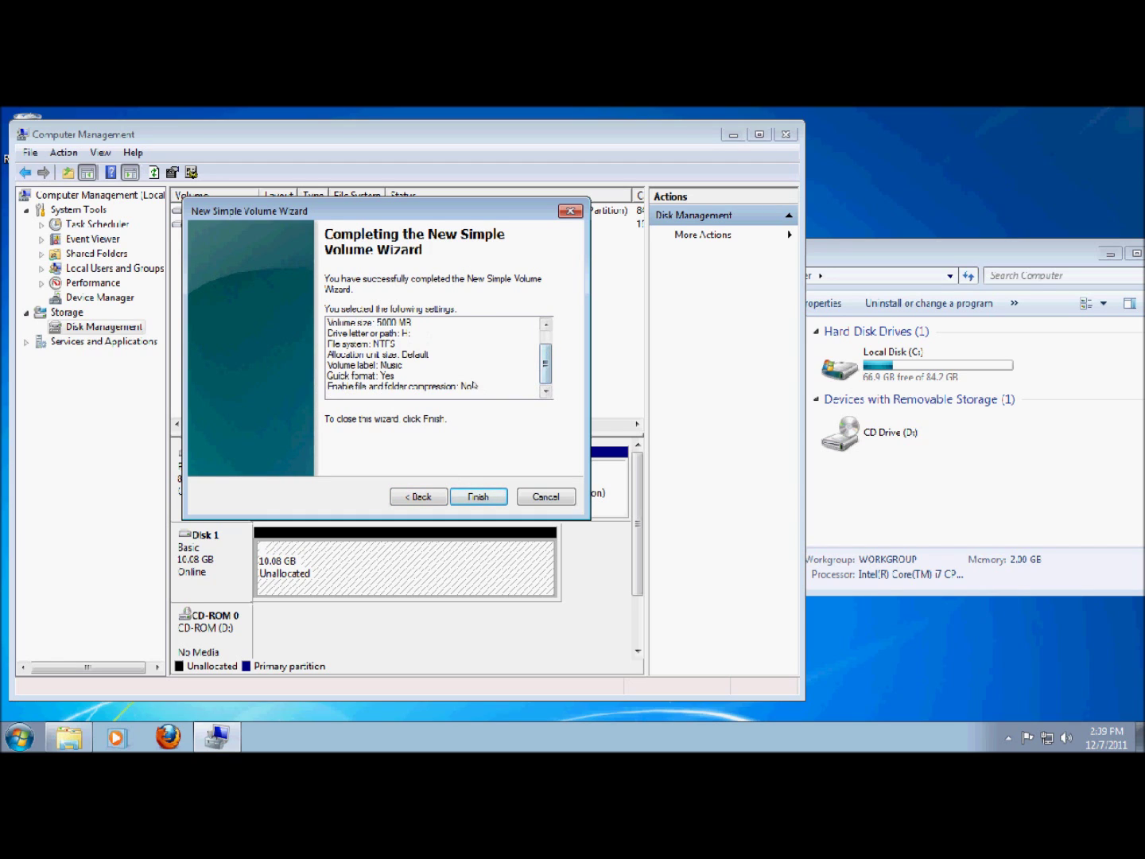
pyautogui.scroll(2, 414, 358)
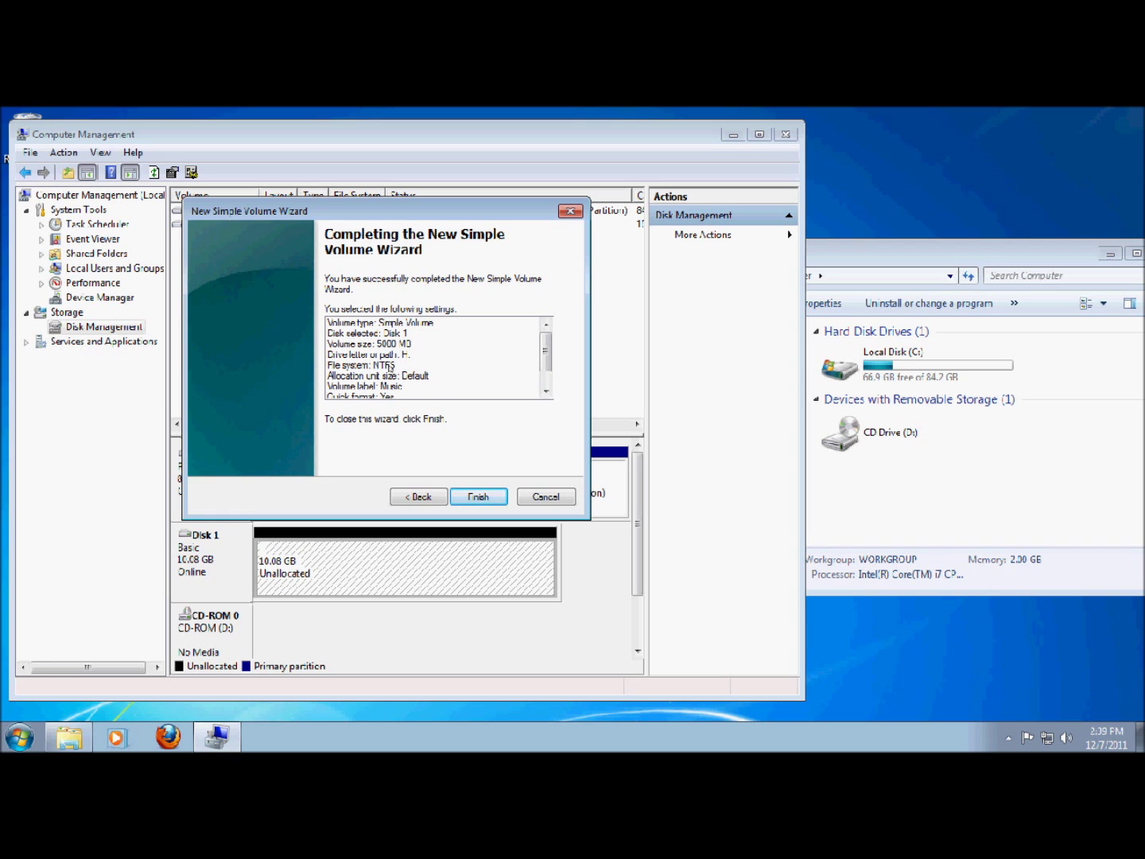
pyautogui.scroll(-2, 391, 368)
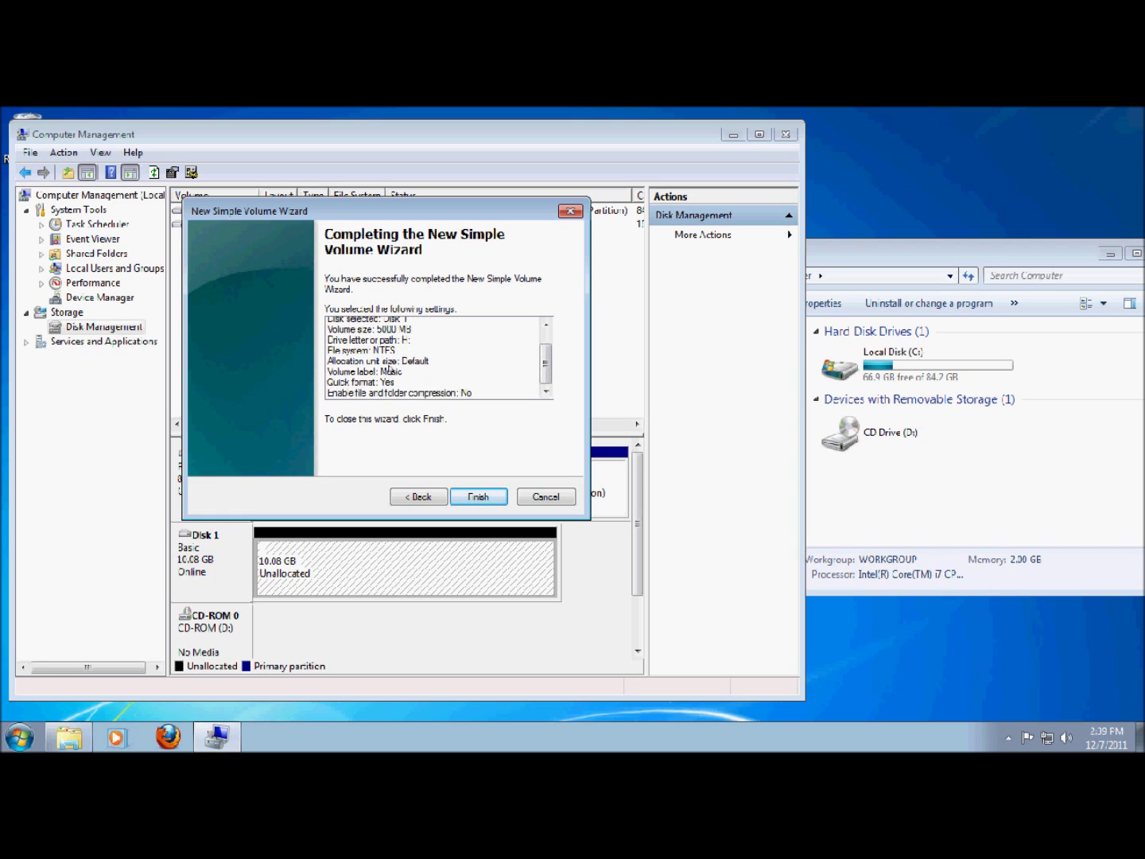
pyautogui.click(479, 497)
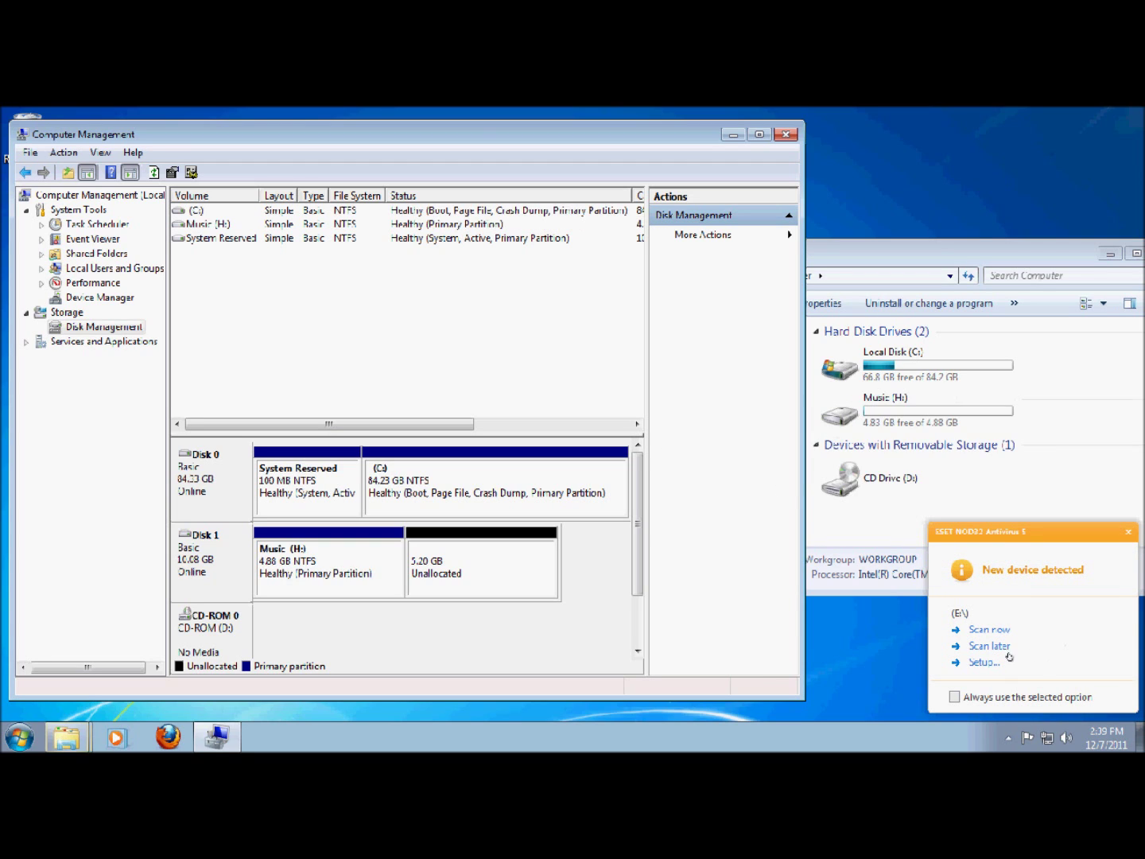
pyautogui.click(956, 696)
# Dismiss the ESET new-device notification and open options for the 5.20 GB unallocated space
pyautogui.click(984, 631)
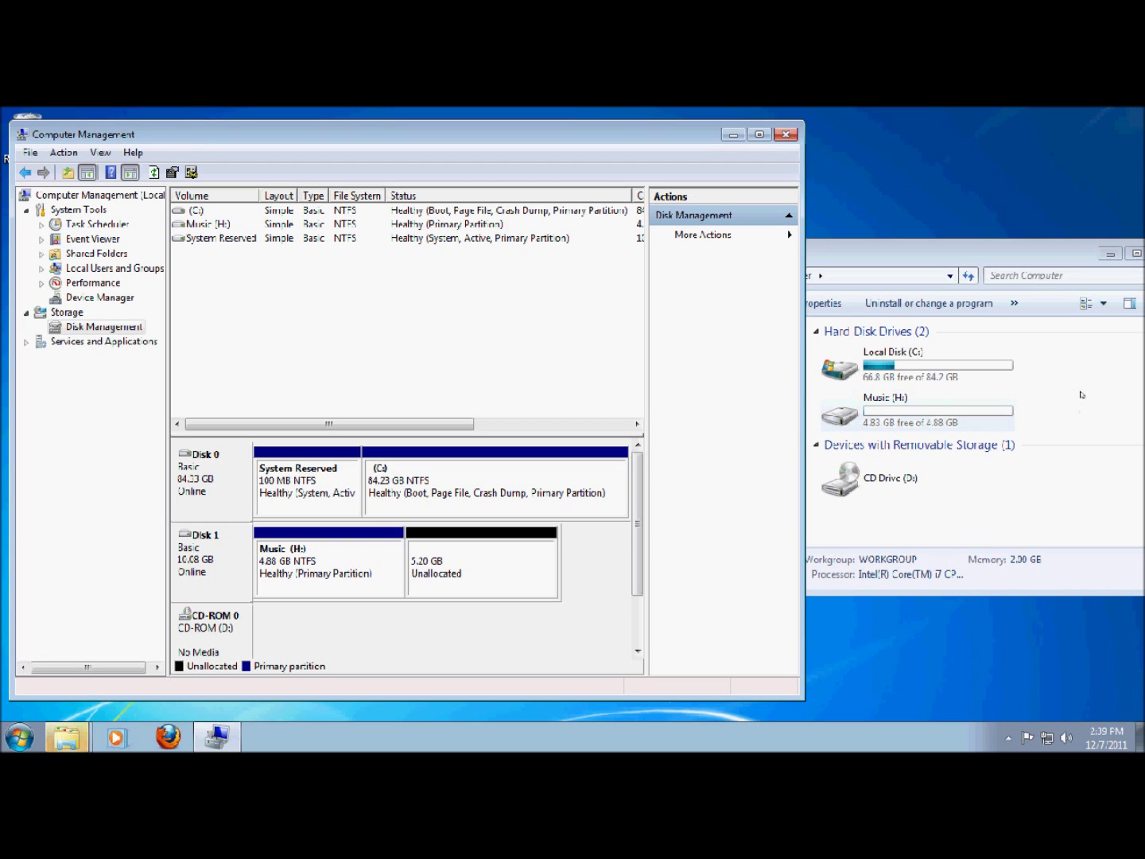
pyautogui.moveTo(1081, 394); pyautogui.dragTo(871, 397)
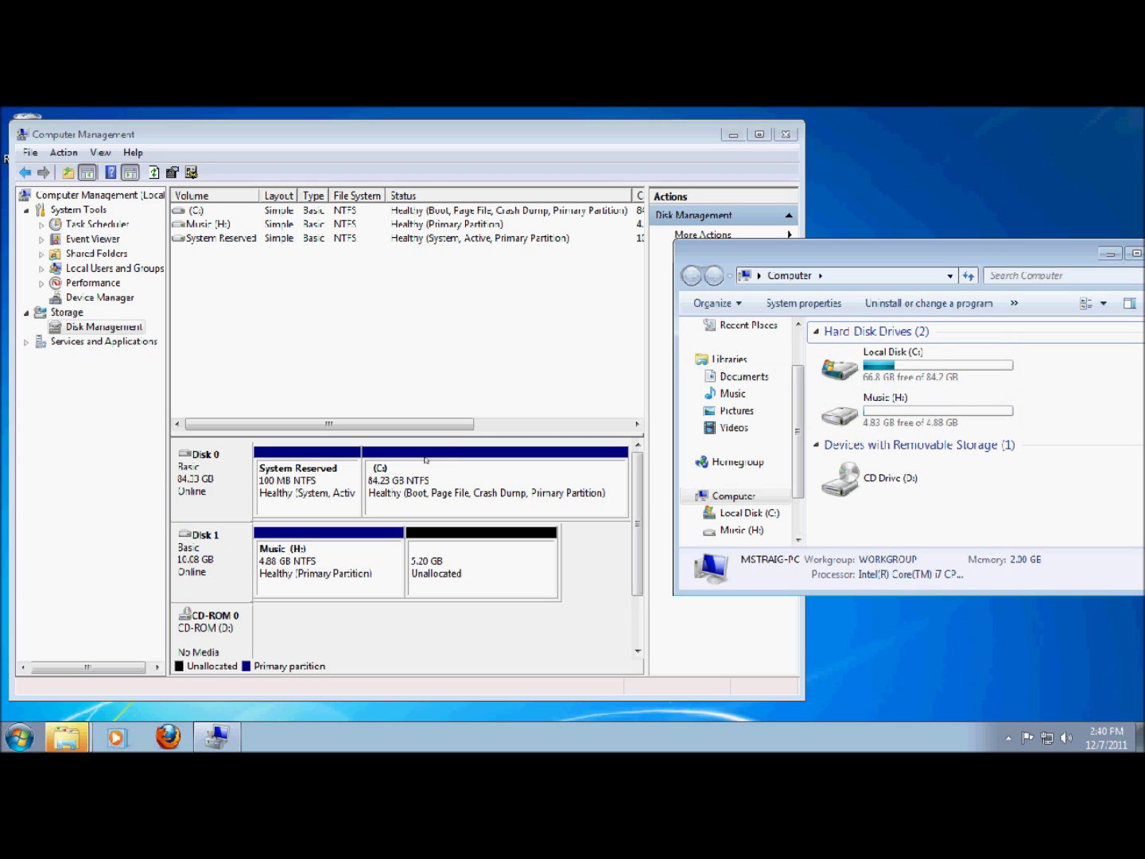
pyautogui.click(476, 568)
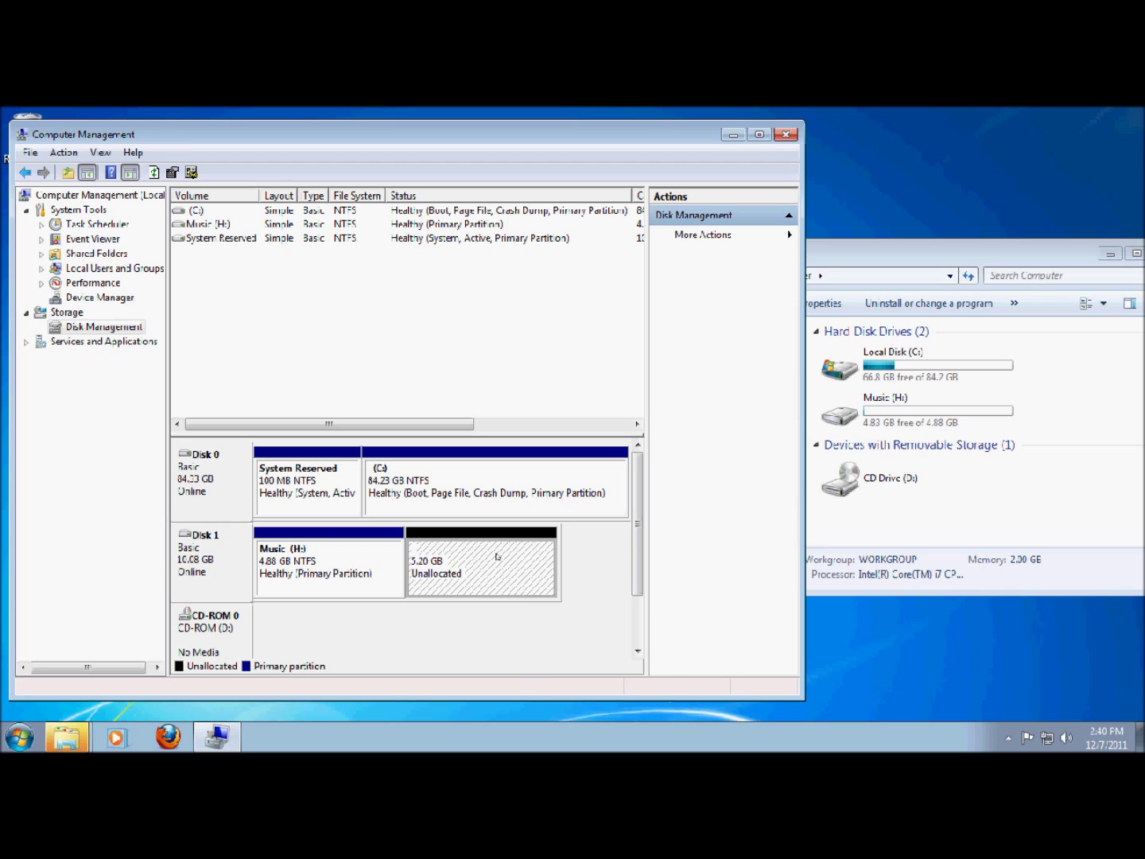
pyautogui.rightClick(497, 560)
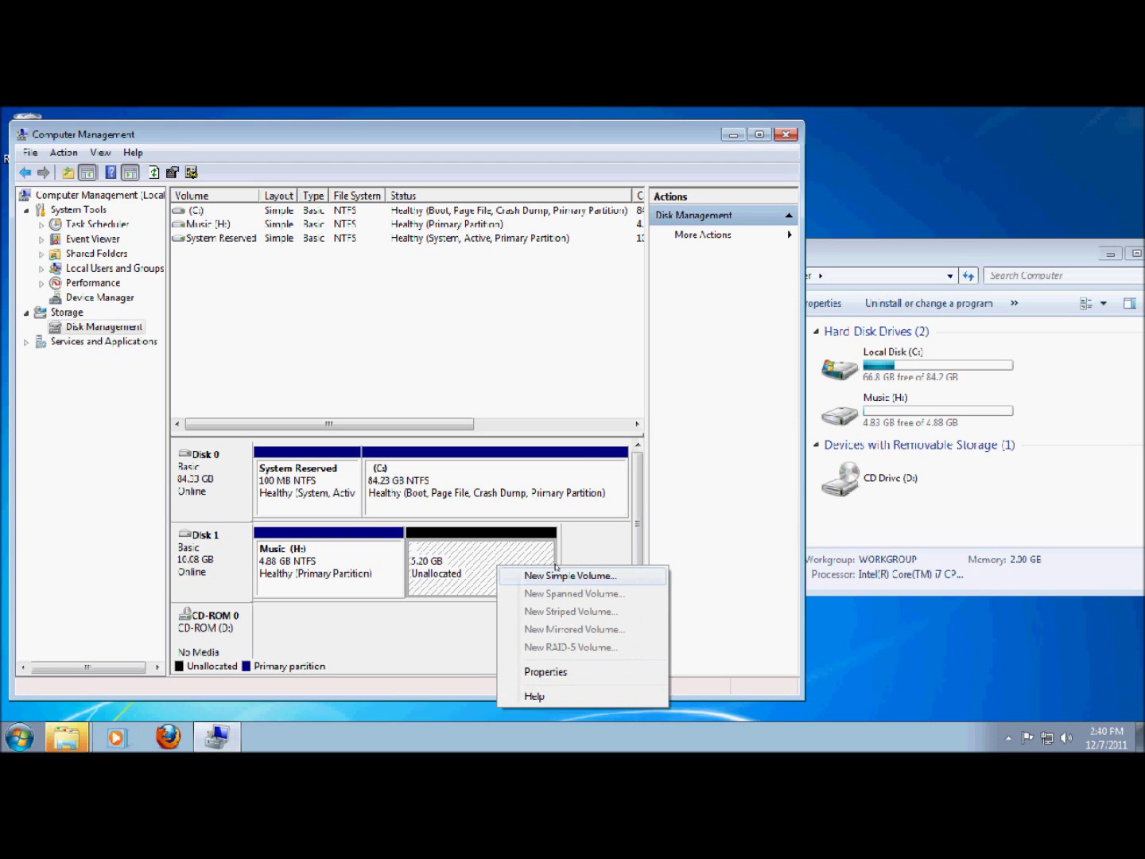
# Cancel the New Simple Volume Wizard and check the Music (H:) volume's options
pyautogui.click(556, 575)
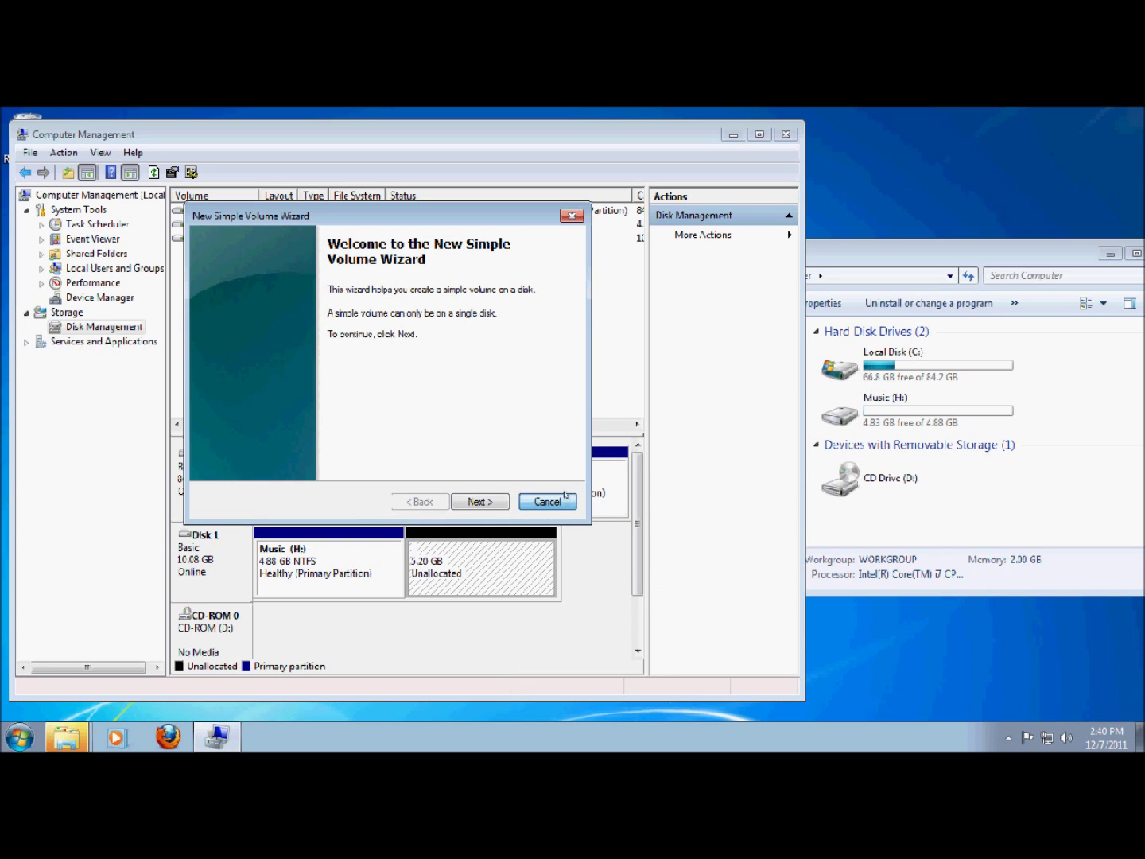
pyautogui.click(547, 501)
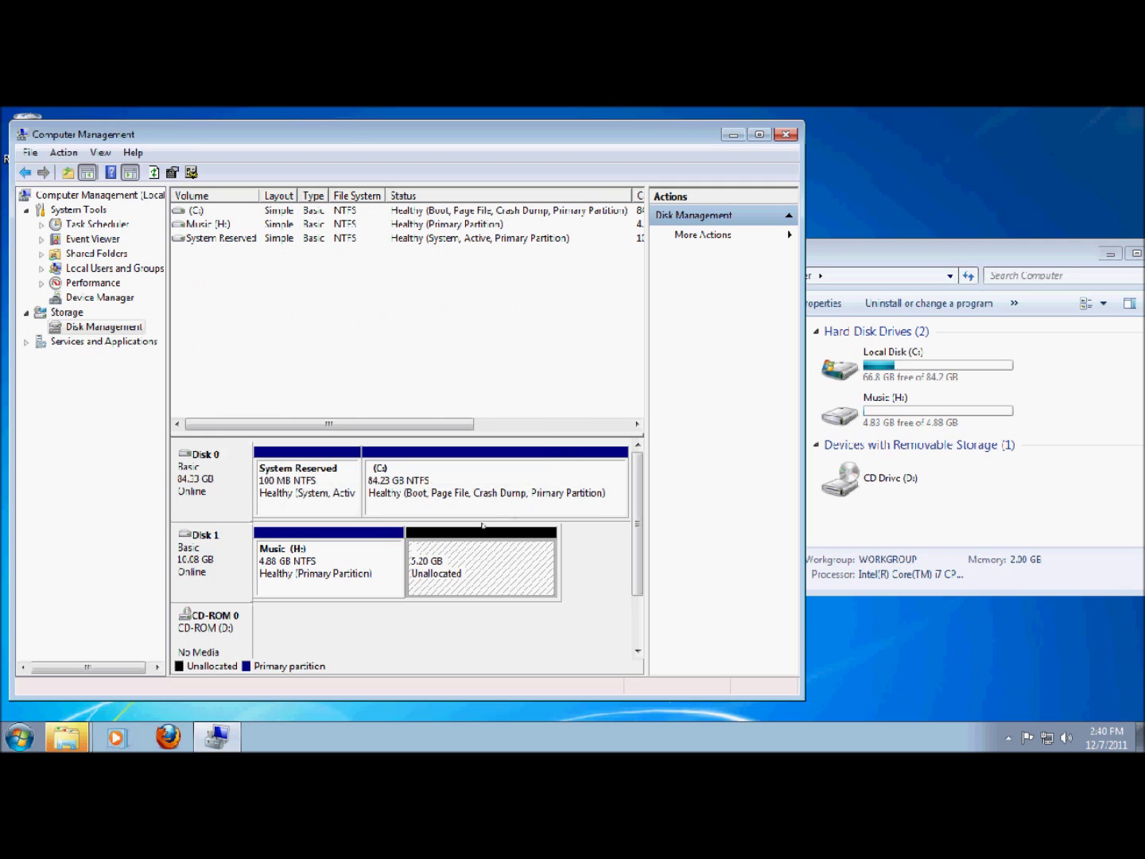
pyautogui.rightClick(371, 548)
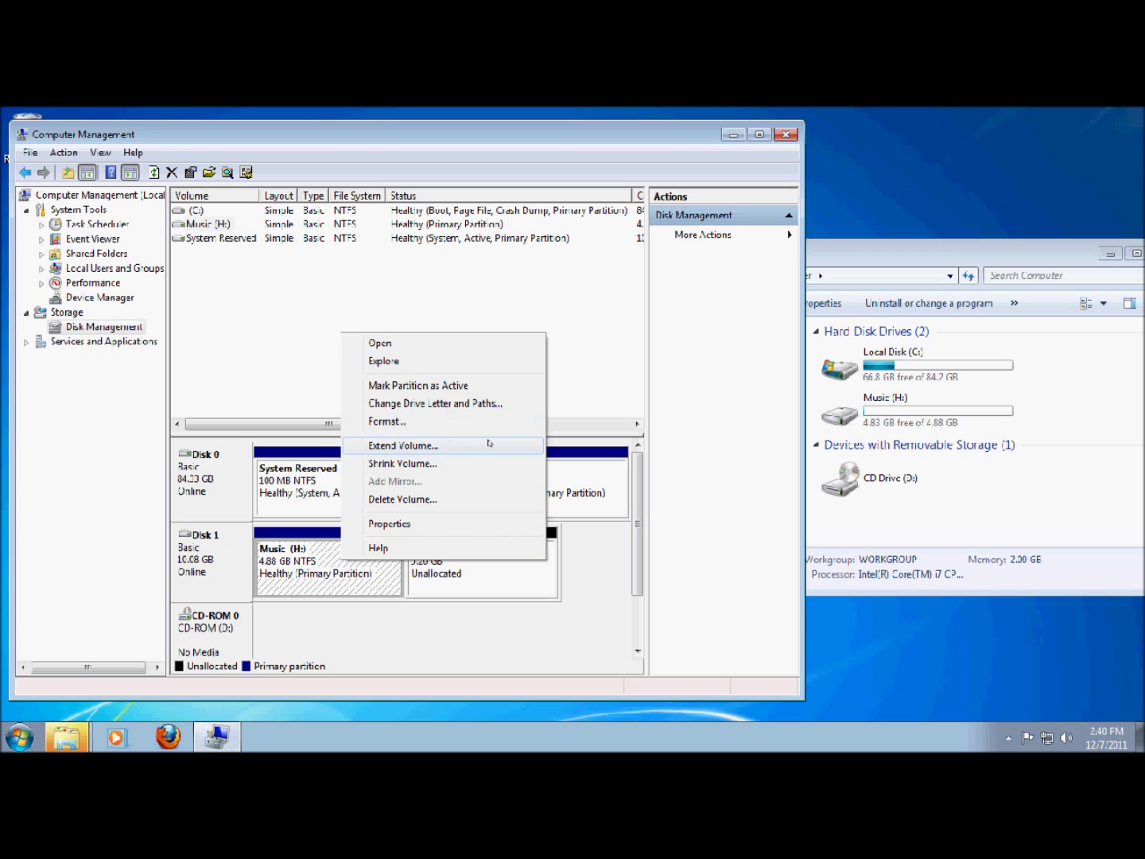
pyautogui.click(322, 555)
pyautogui.rightClick(307, 562)
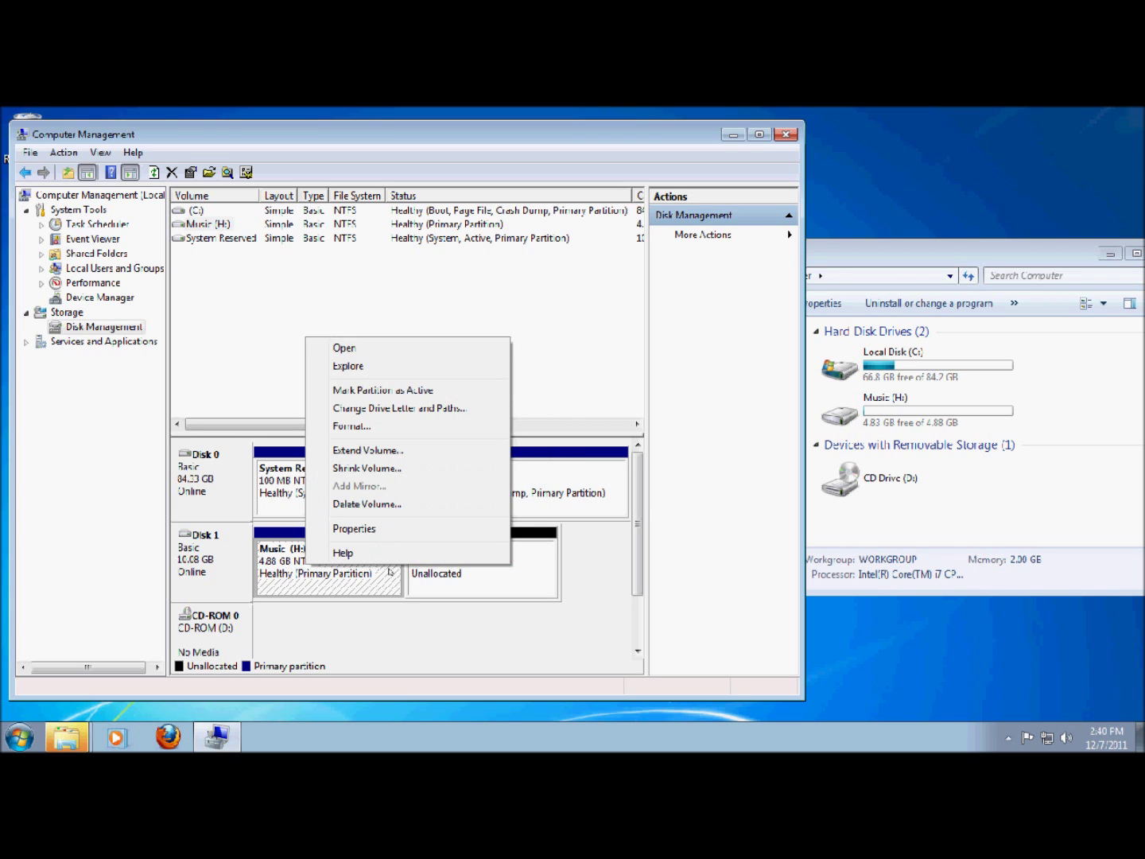
pyautogui.click(390, 571)
pyautogui.rightClick(319, 579)
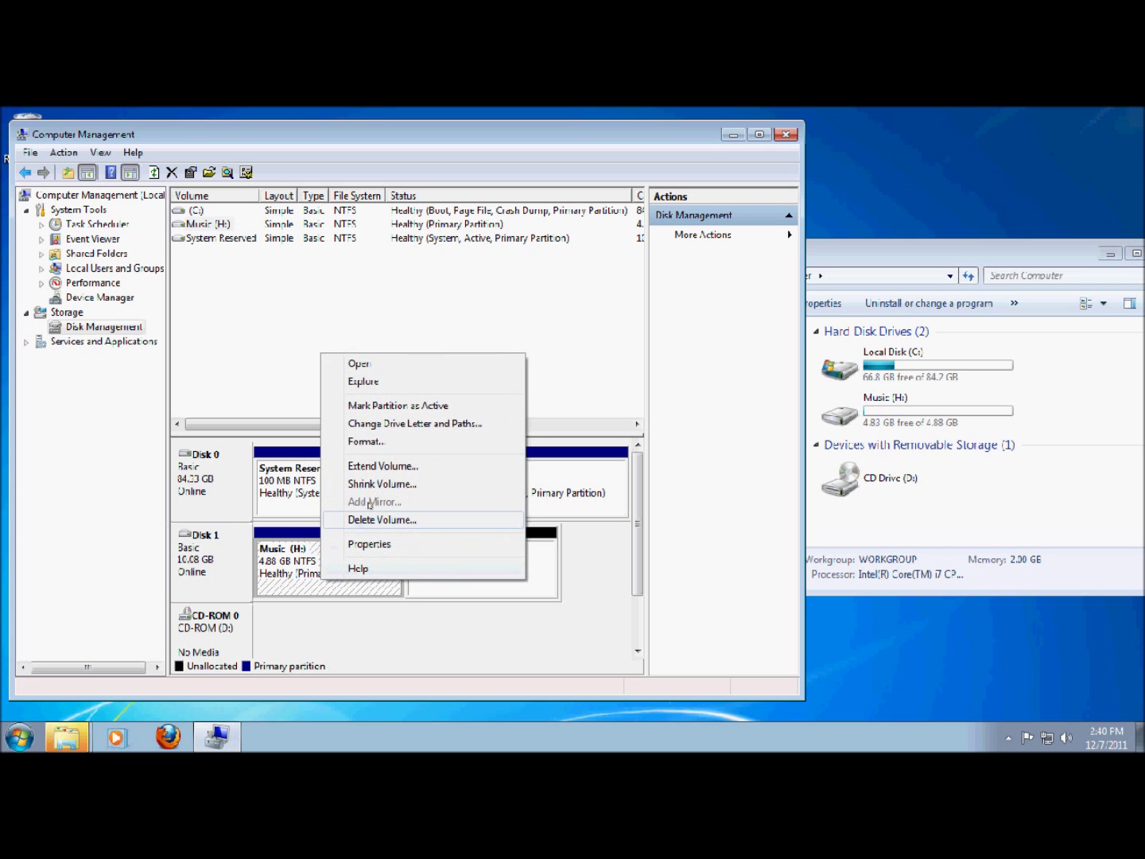
pyautogui.click(574, 551)
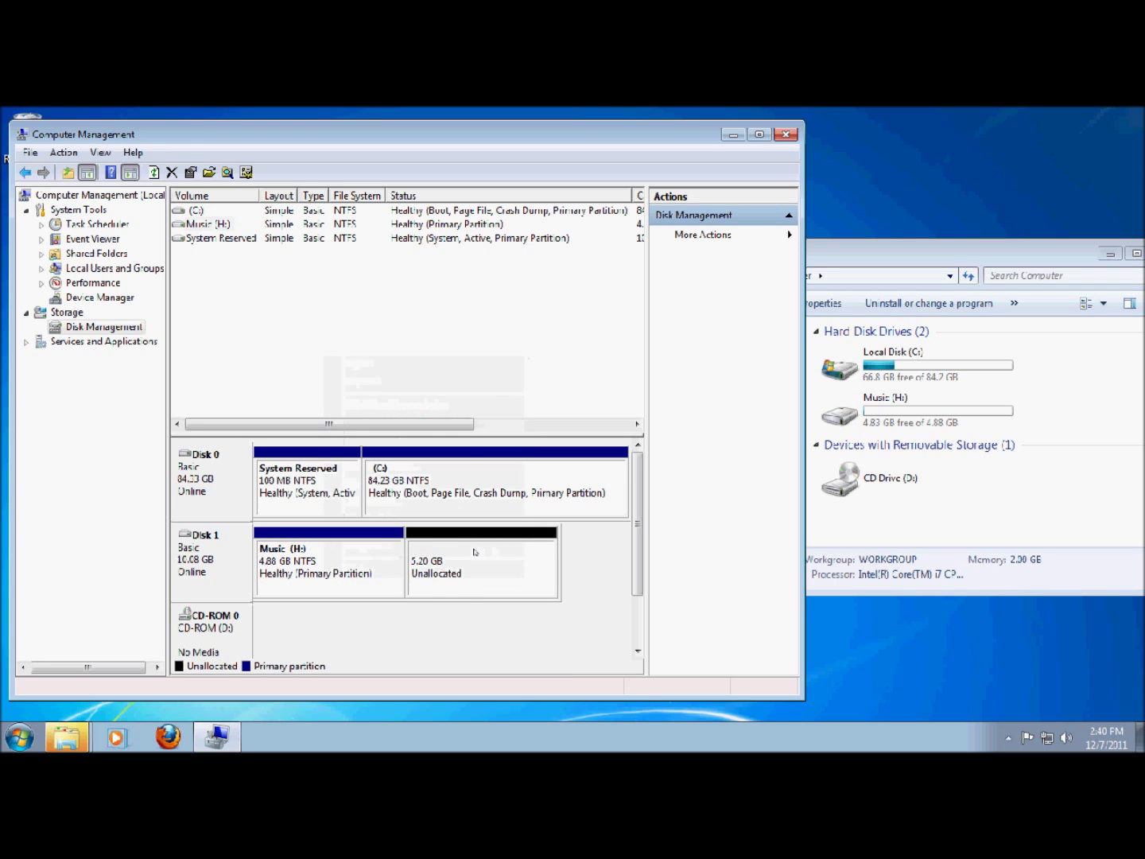
# Abandon a second new-volume attempt and open the Music (H:) context menu
pyautogui.rightClick(476, 550)
pyautogui.click(541, 570)
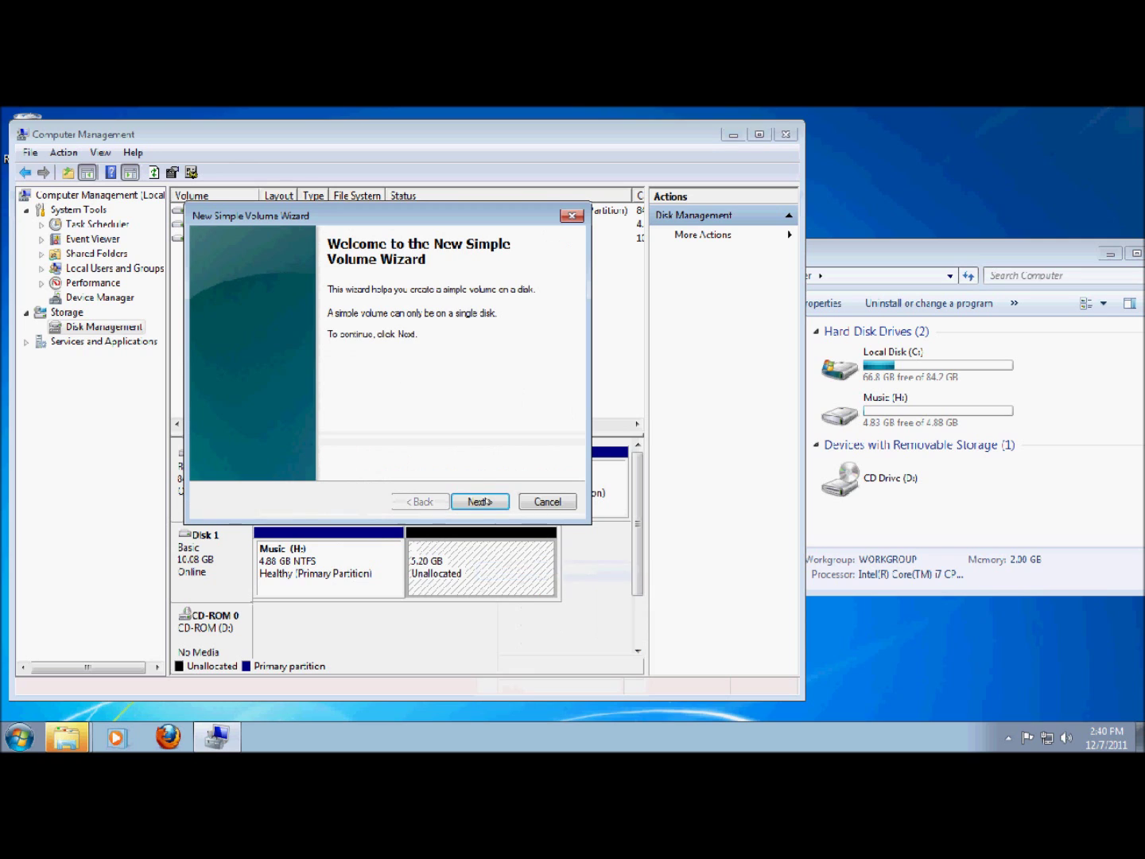
pyautogui.click(537, 501)
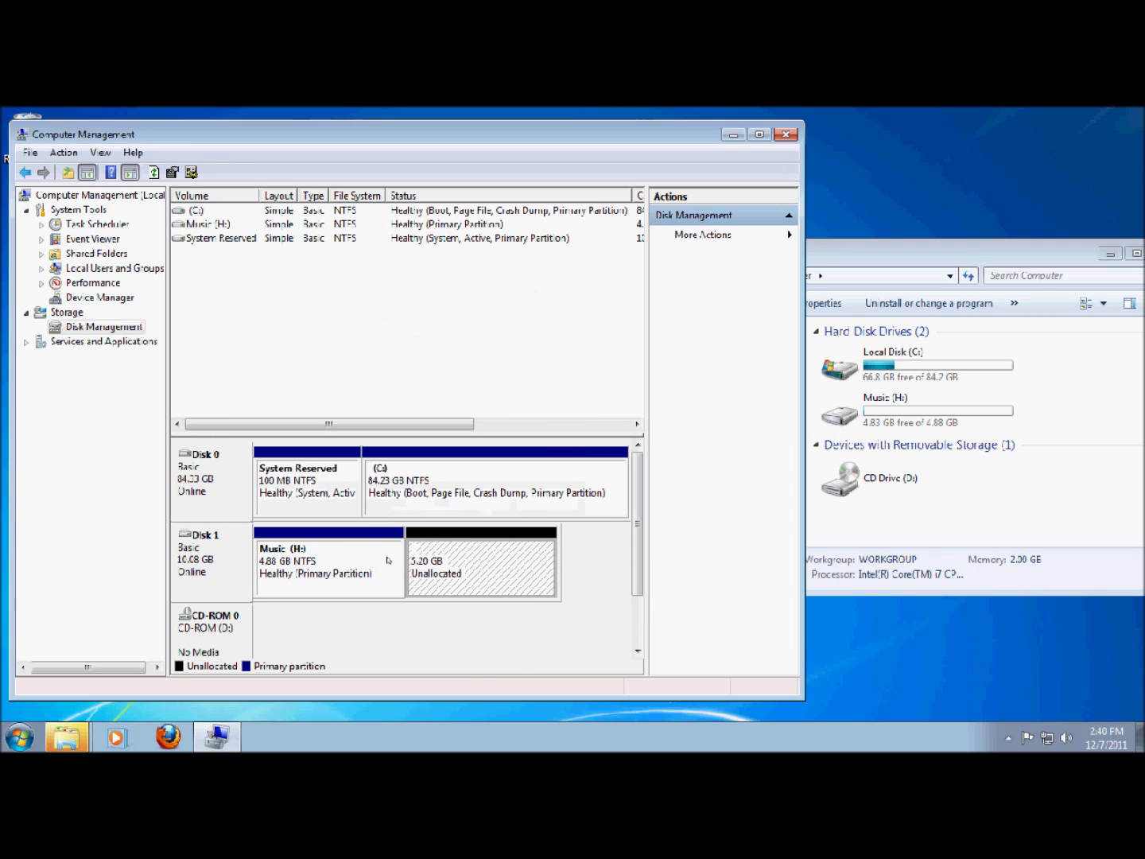
pyautogui.click(374, 571)
pyautogui.rightClick(375, 571)
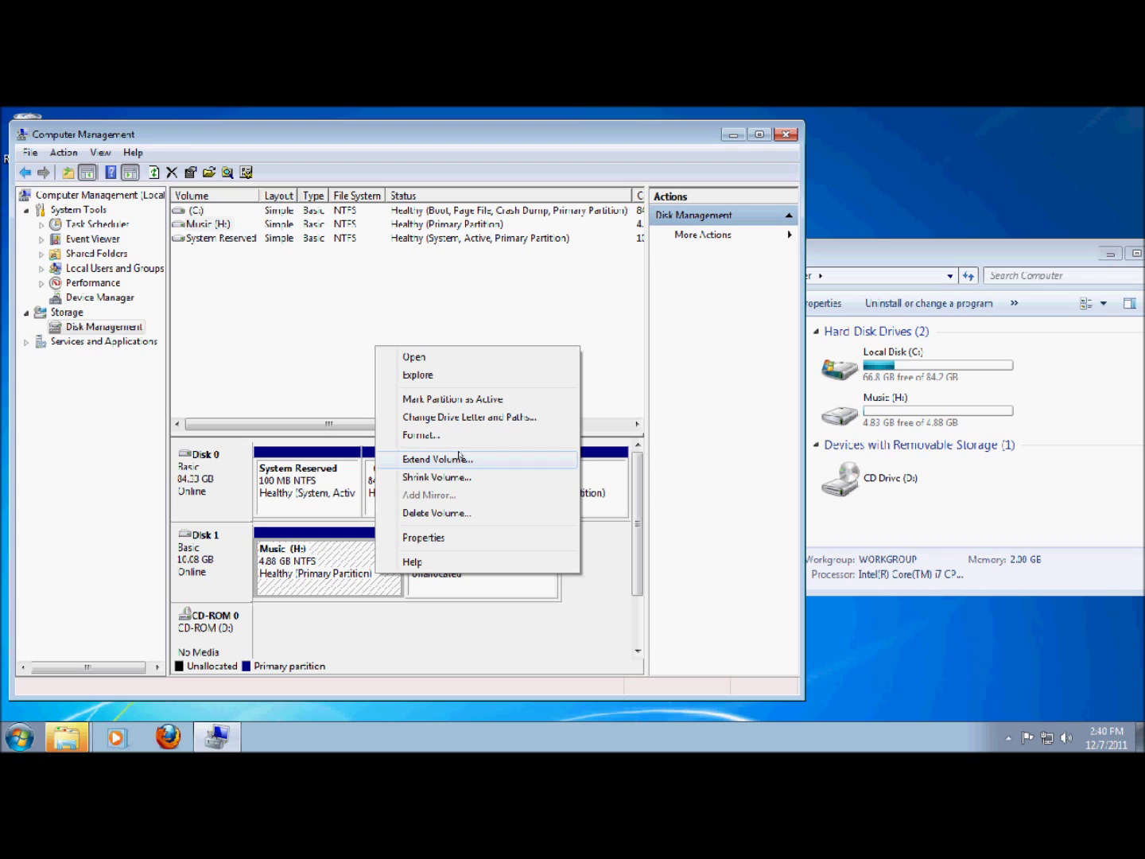
# Extend Music (H:) by 2000 MB to 6.84 GB, leaving 3.25 GB unallocated
pyautogui.click(459, 458)
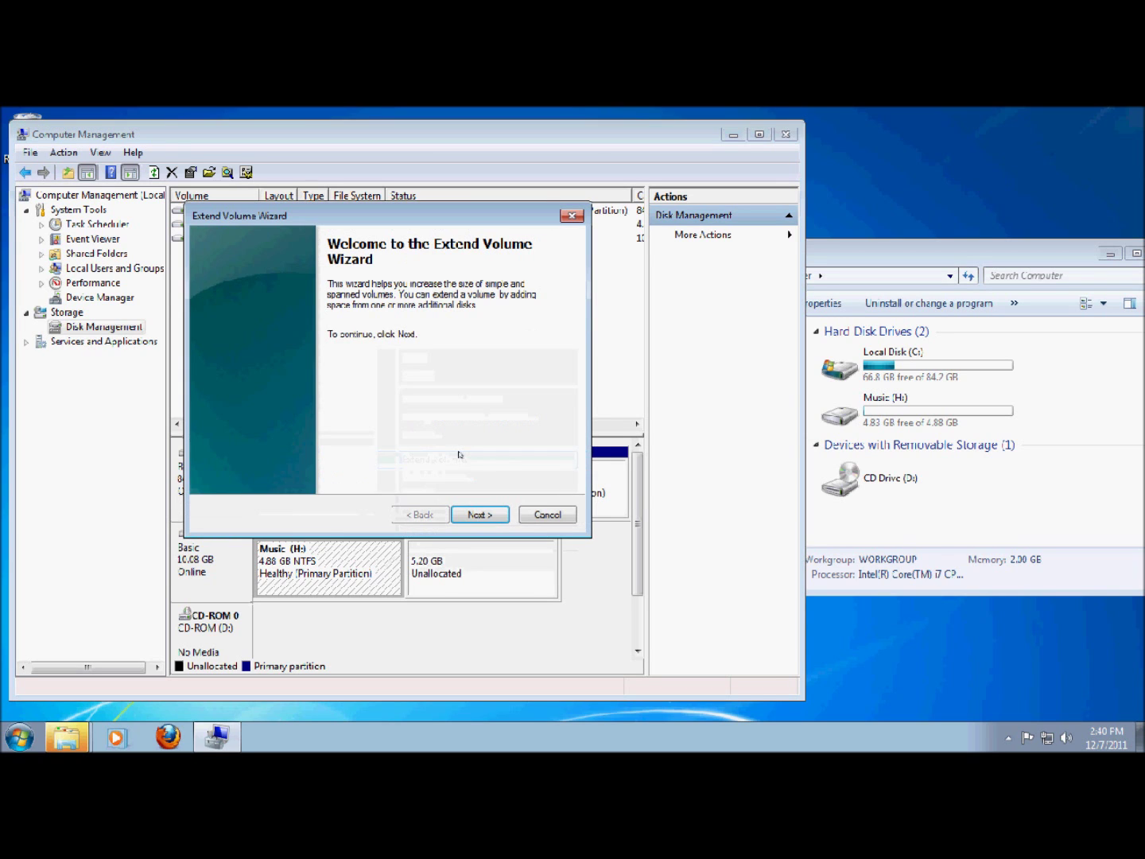
pyautogui.click(478, 511)
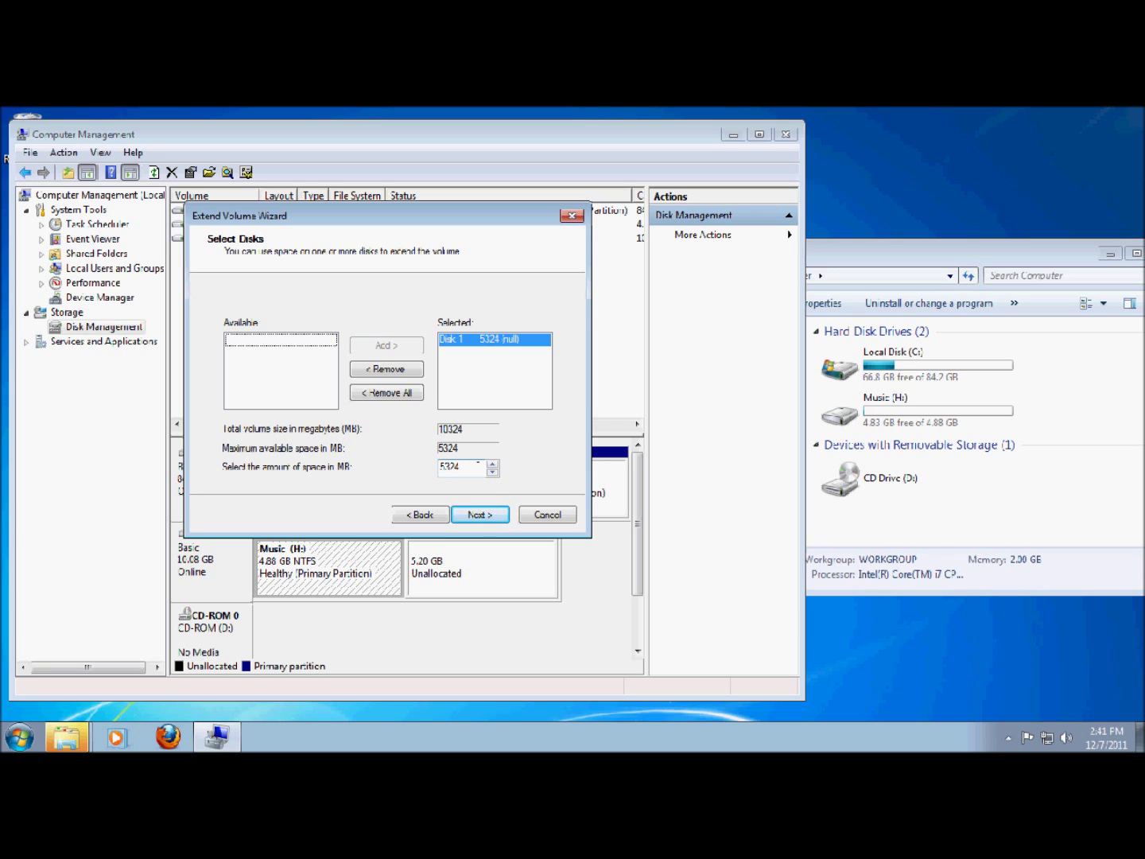
pyautogui.click(492, 472)
pyautogui.click(492, 472)
pyautogui.click(491, 471)
pyautogui.moveTo(492, 469); pyautogui.dragTo(492, 470)
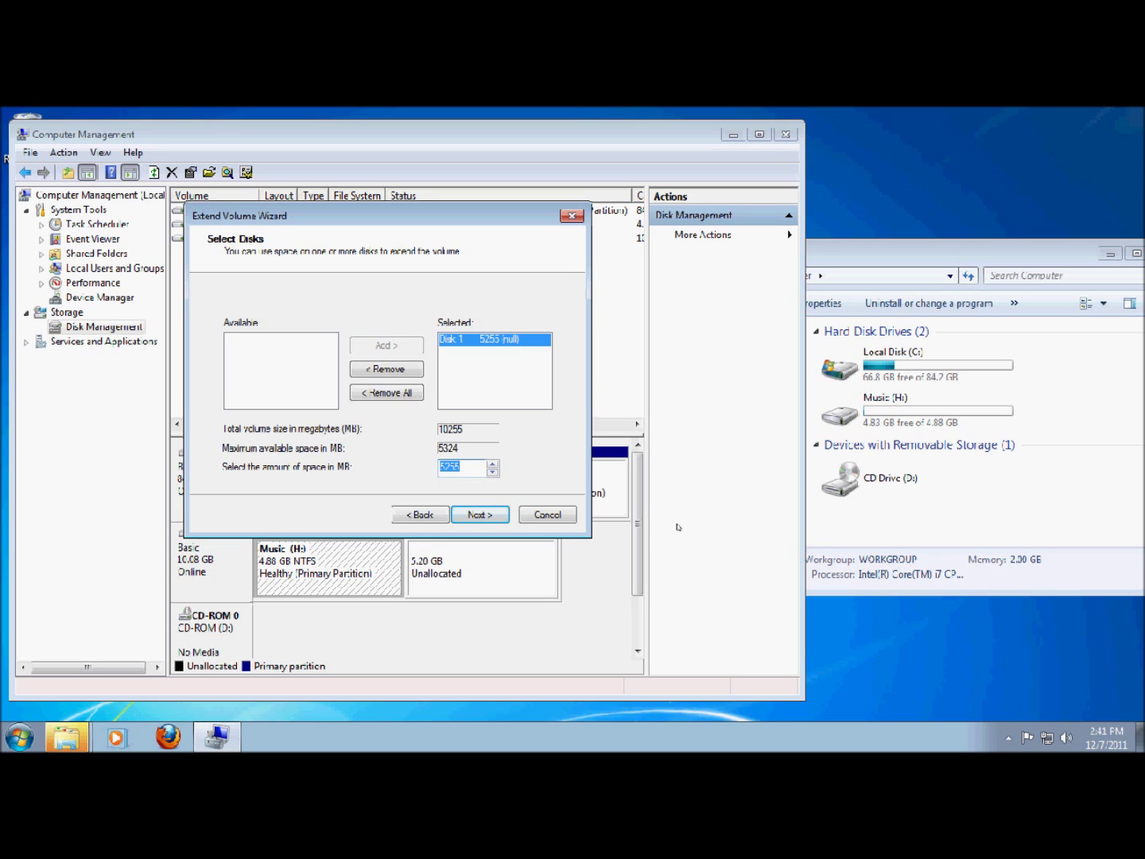
pyautogui.write('2000')
pyautogui.click(482, 509)
pyautogui.click(482, 508)
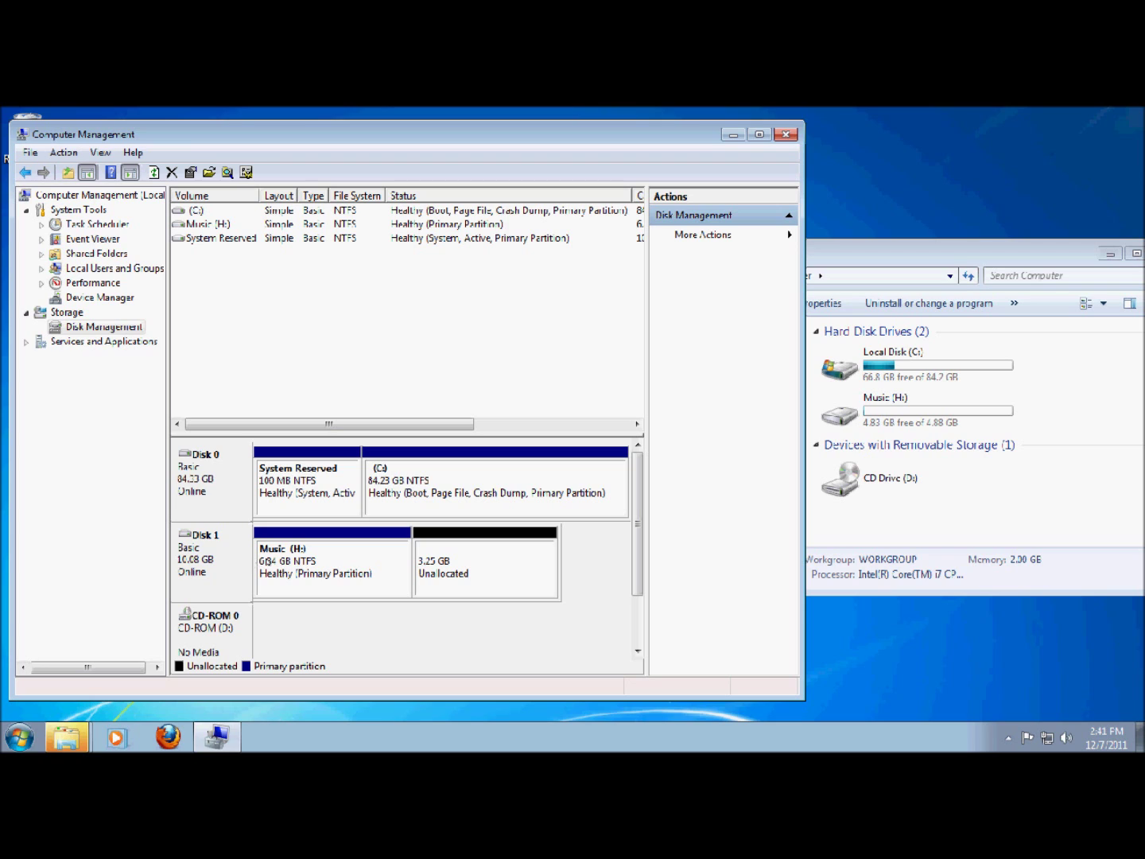
pyautogui.rightClick(418, 567)
pyautogui.rightClick(367, 557)
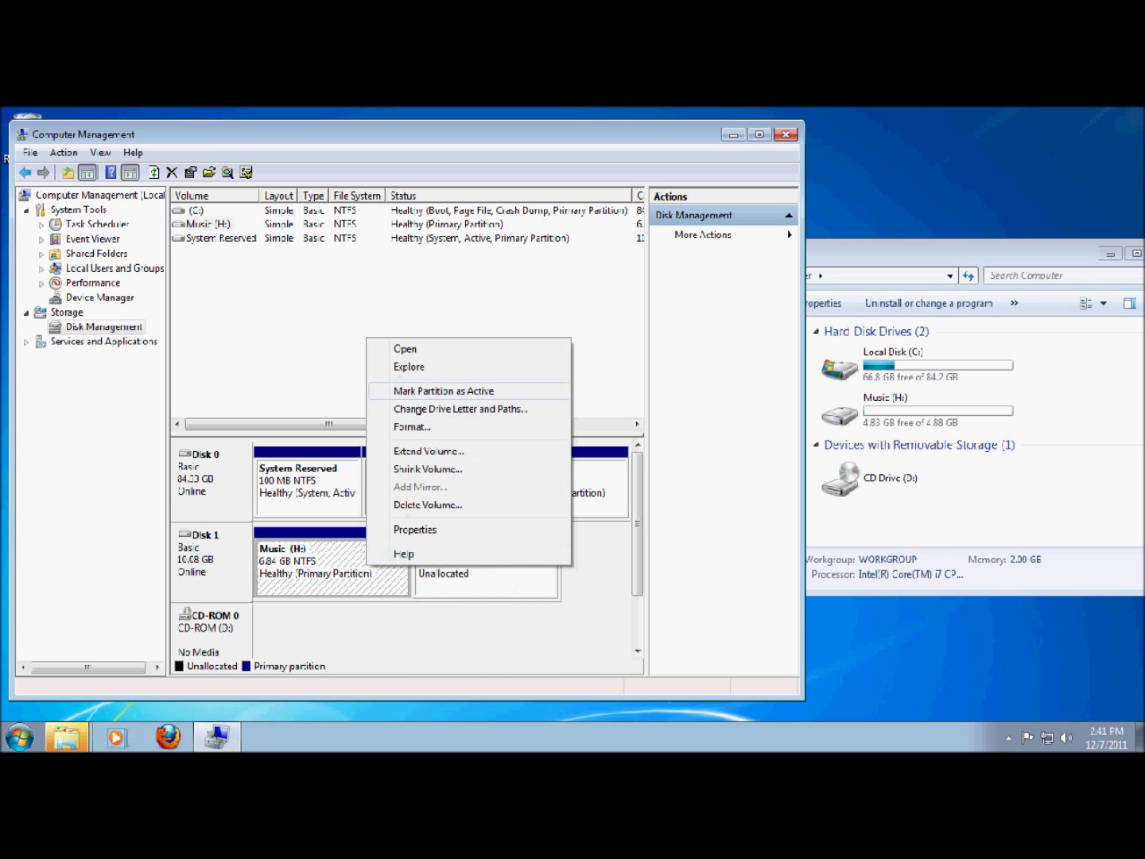
pyautogui.click(440, 469)
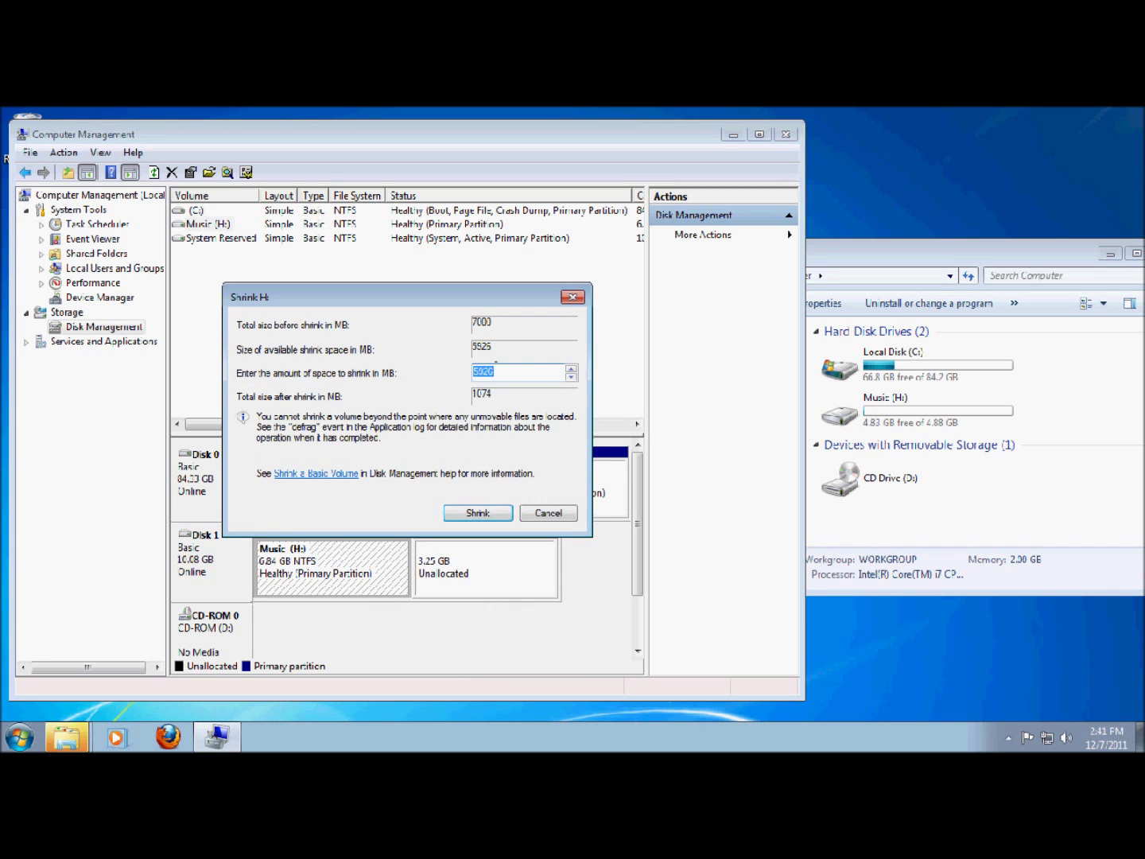
pyautogui.press('End')
pyautogui.moveTo(438, 295); pyautogui.dragTo(469, 259)
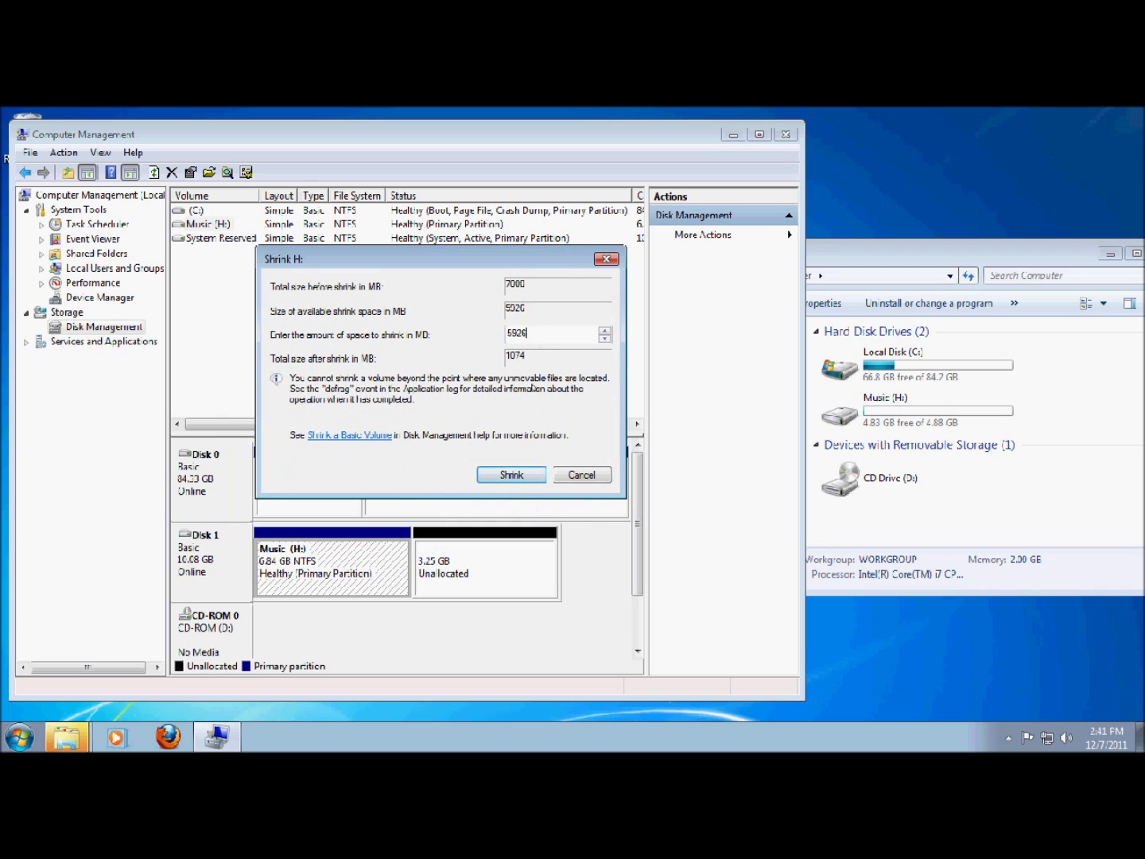
pyautogui.moveTo(526, 333); pyautogui.dragTo(448, 332)
pyautogui.write('4000')
pyautogui.click(520, 473)
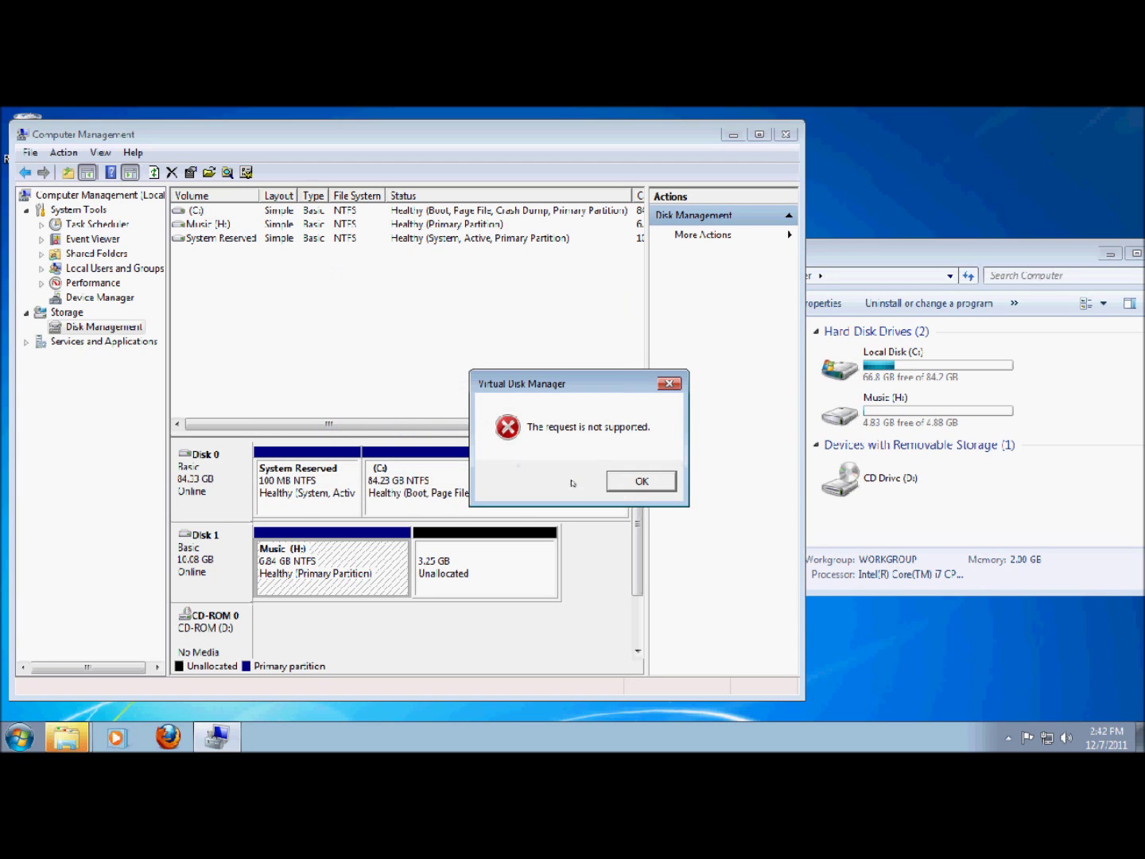
pyautogui.click(644, 480)
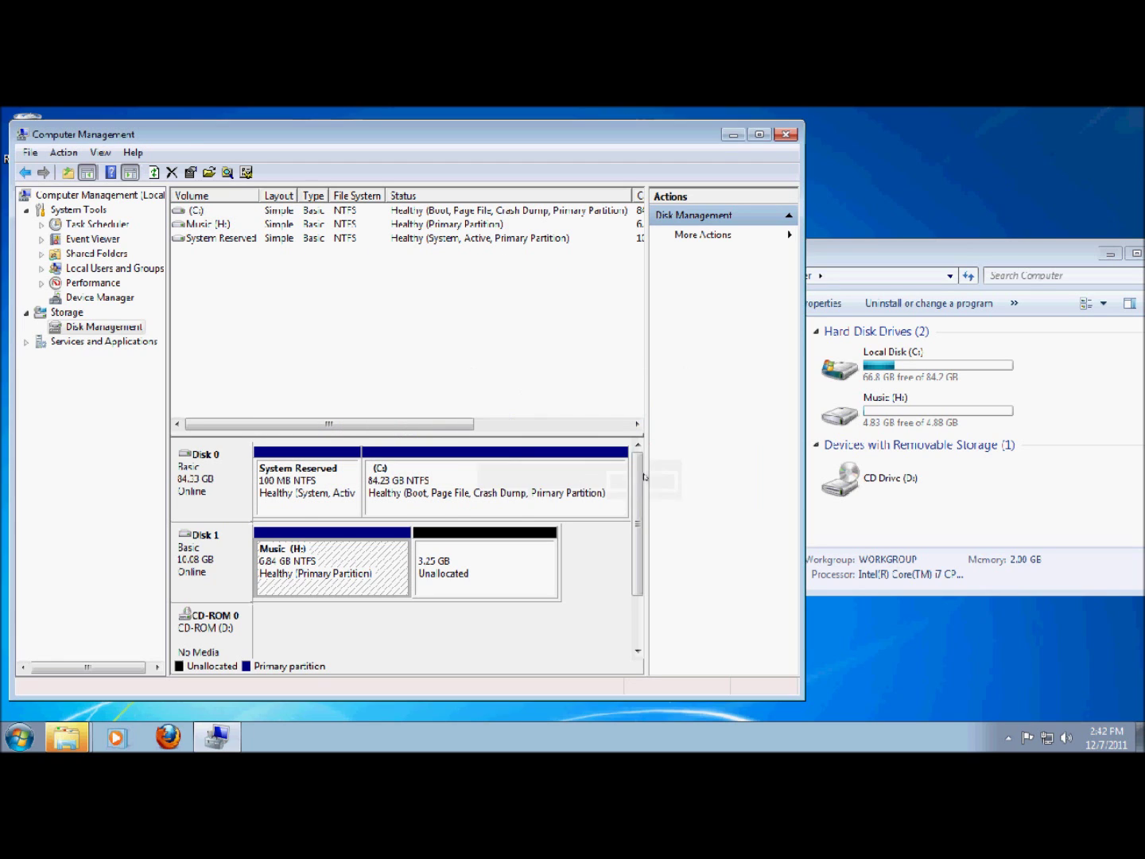
# Close the Explorer Computer window and bring Computer Management back to the front
pyautogui.click(228, 721)
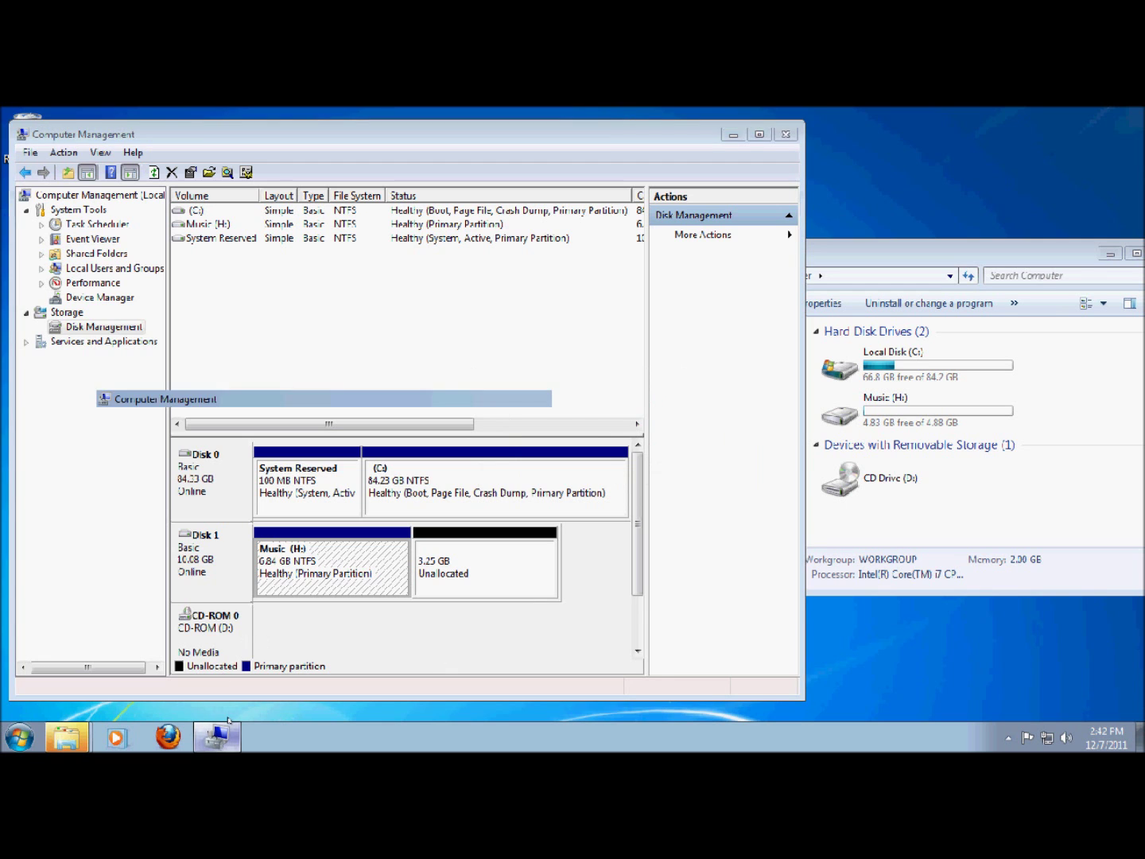
pyautogui.click(217, 735)
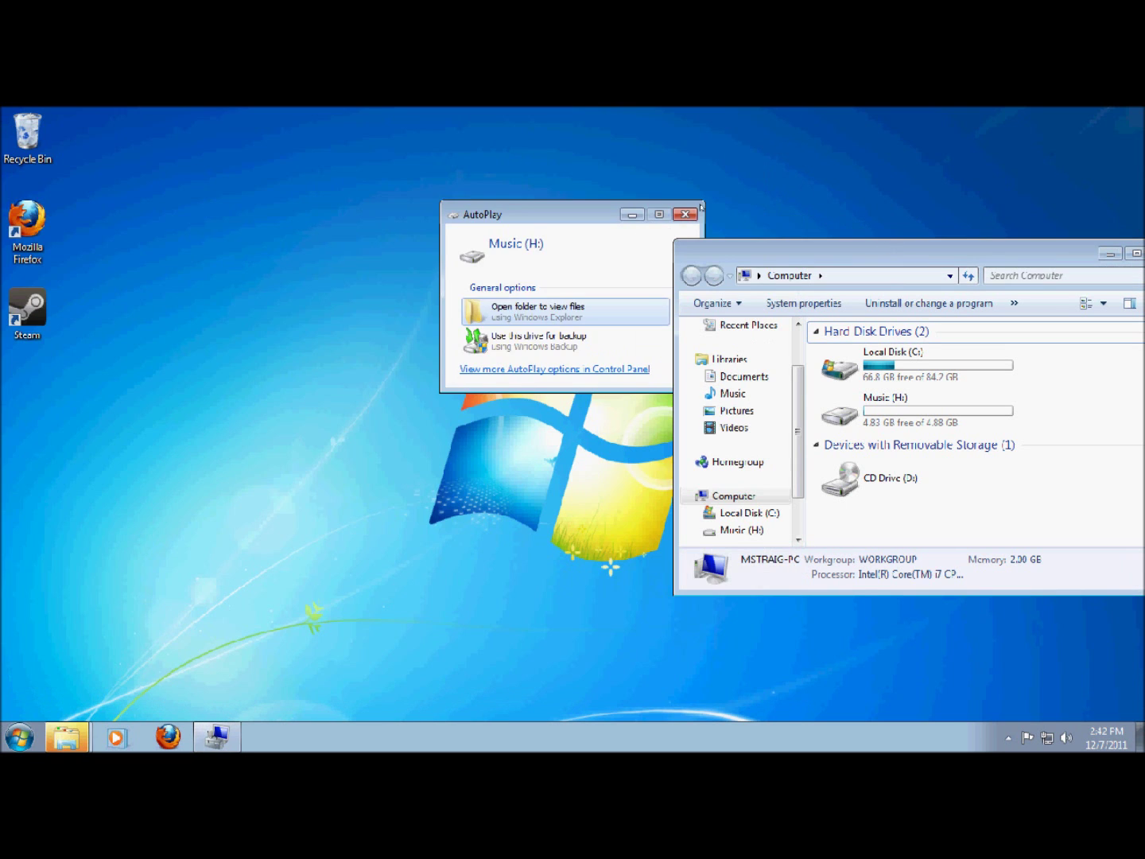
pyautogui.click(699, 209)
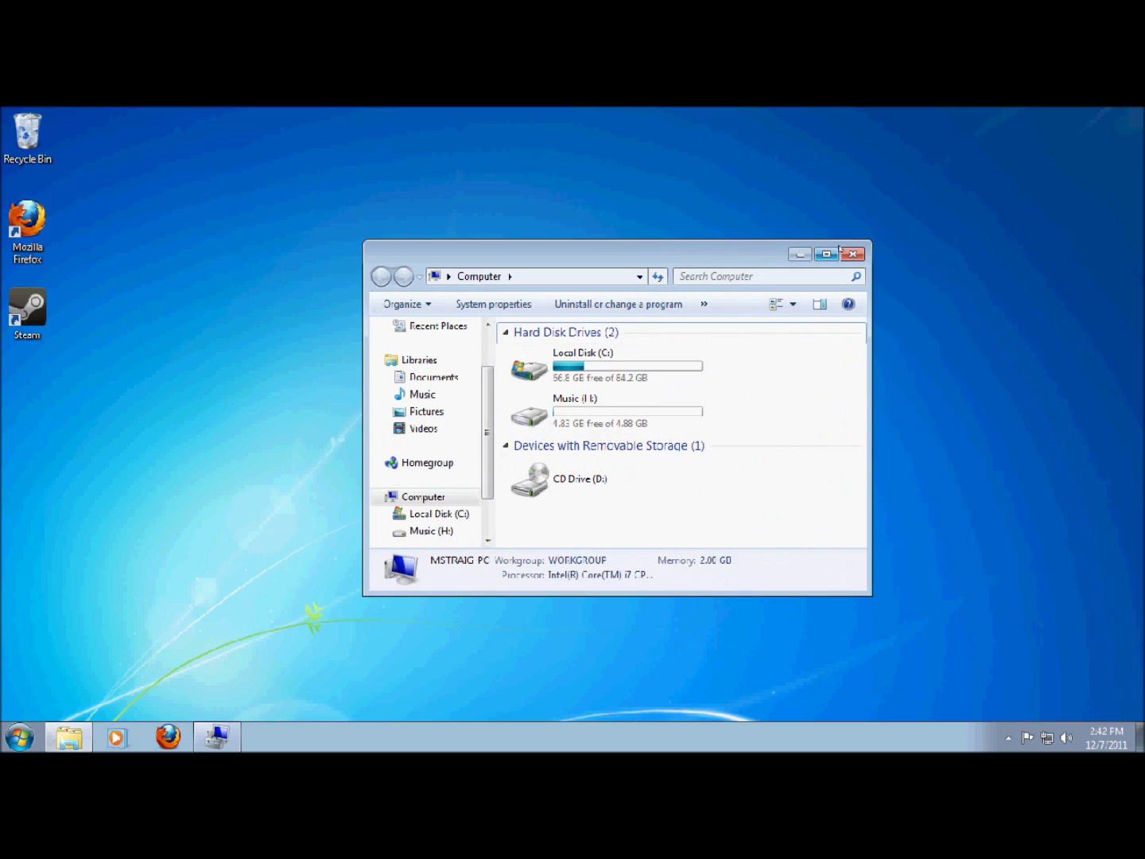
pyautogui.click(845, 253)
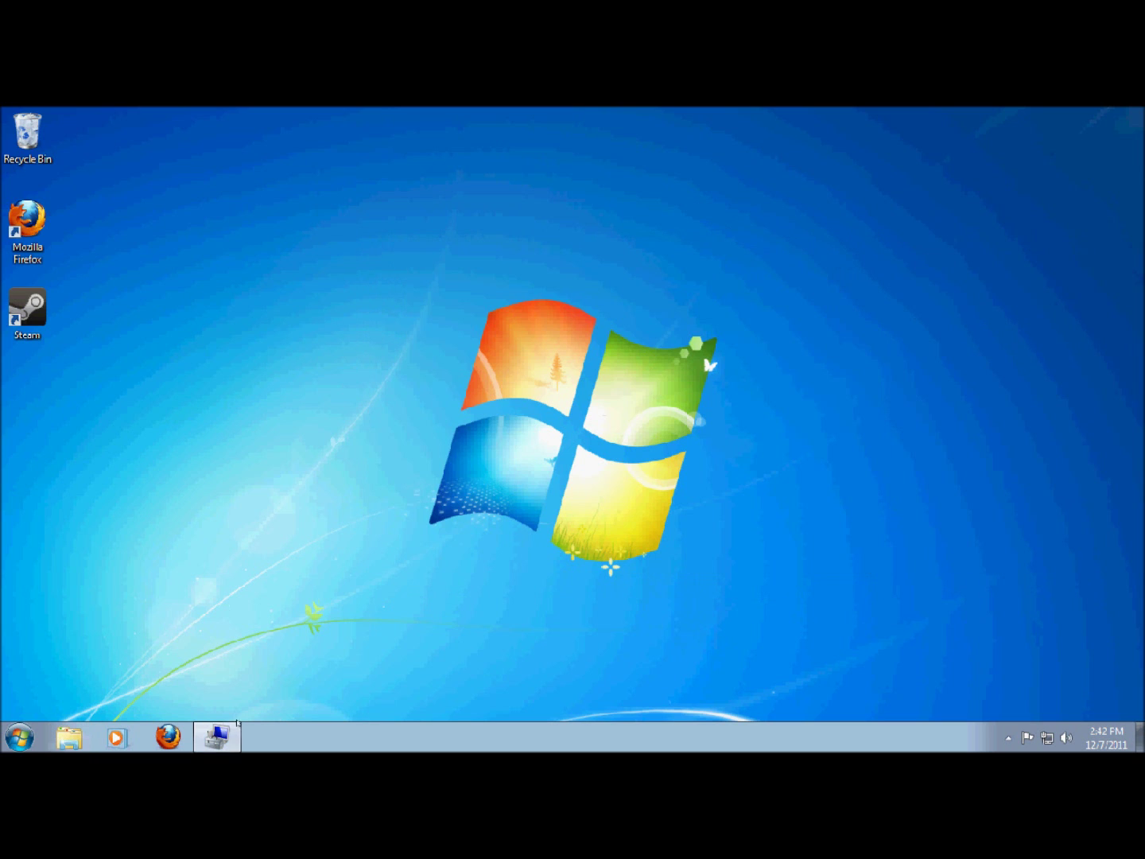
pyautogui.click(217, 735)
# Attempt to shrink Music (H:) and dismiss the 'The request is not supported.' error
pyautogui.rightClick(299, 543)
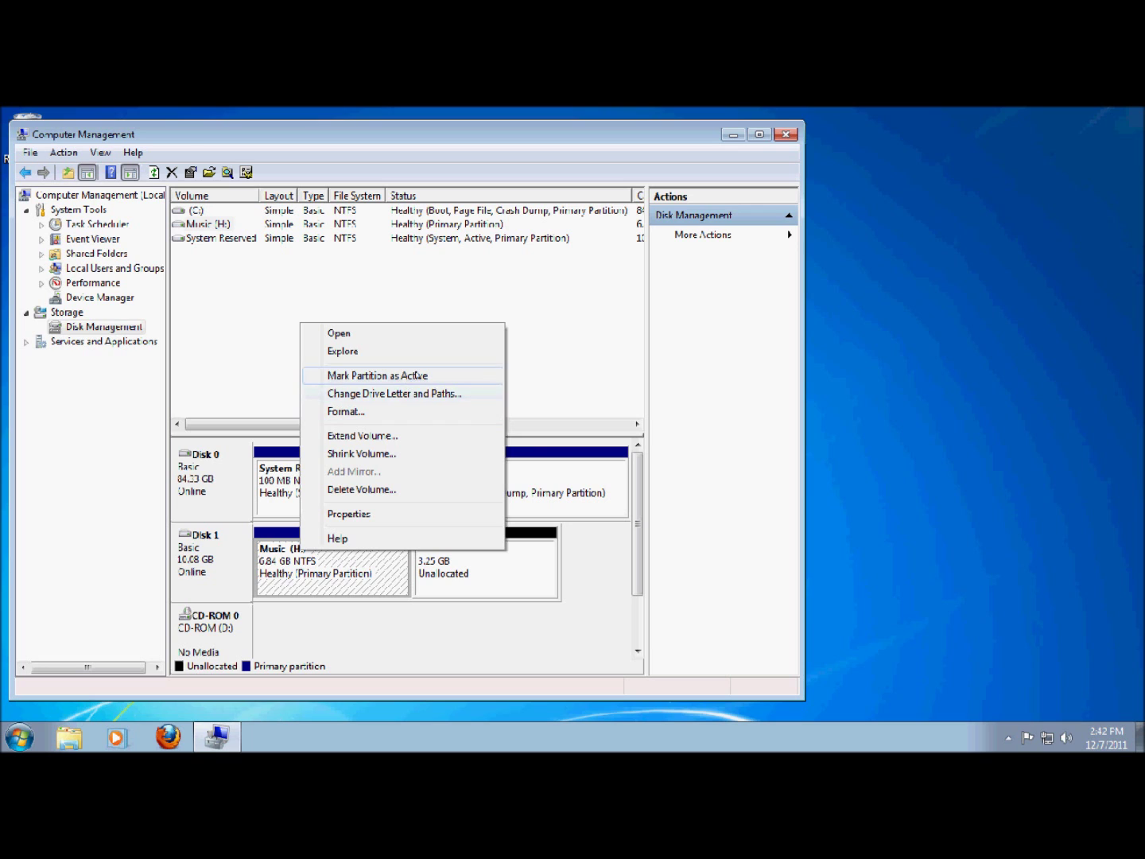
pyautogui.click(390, 453)
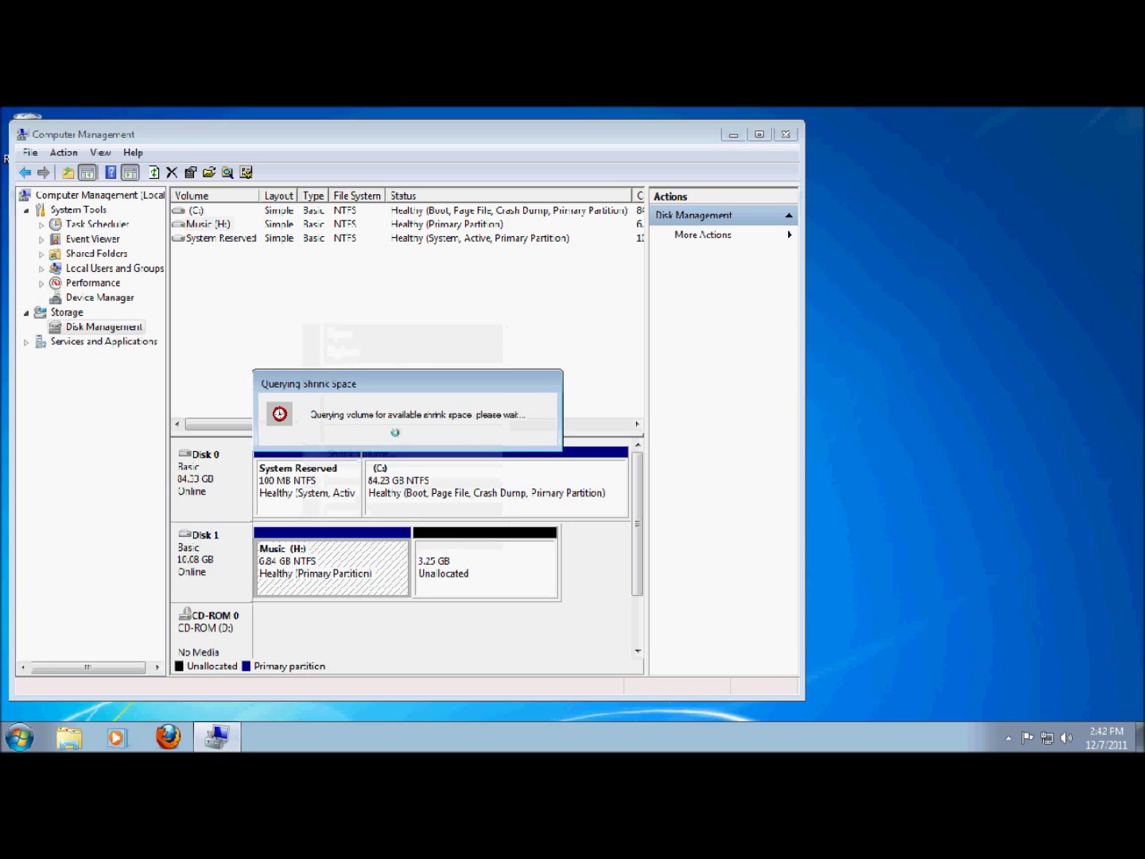
pyautogui.click(490, 503)
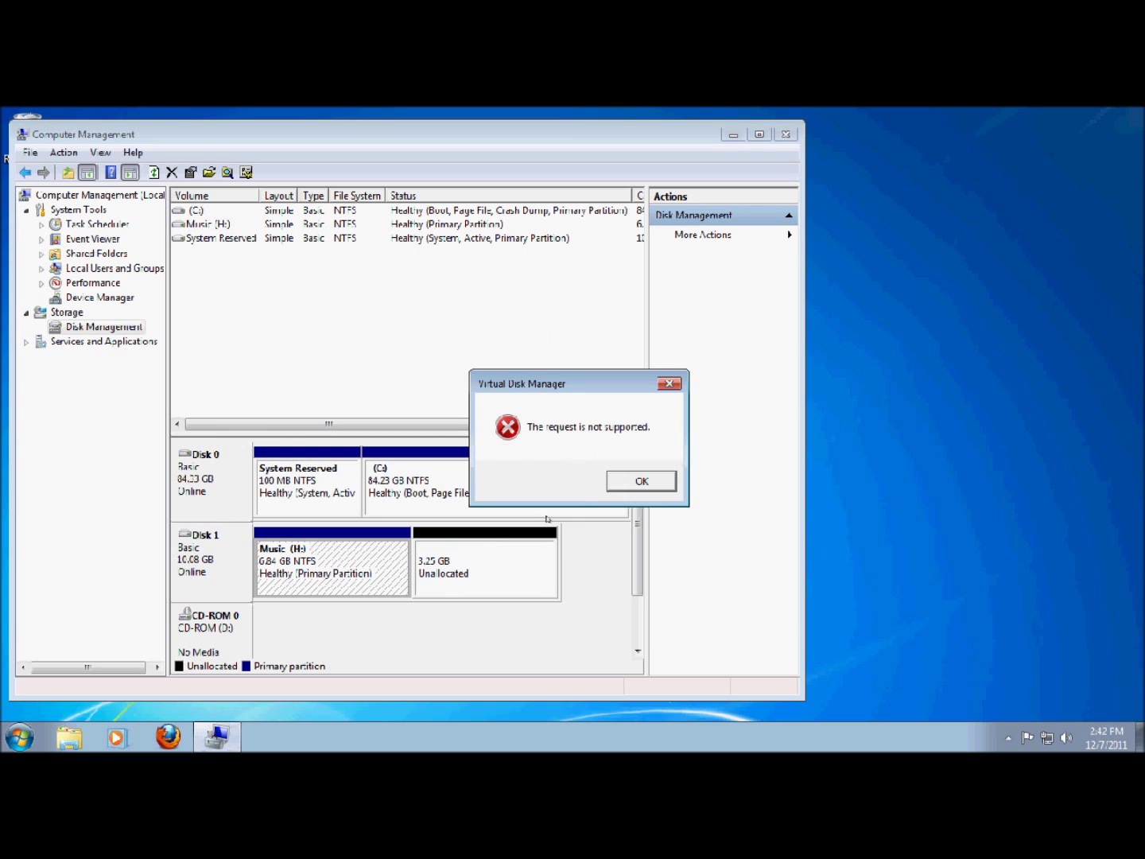
pyautogui.click(625, 475)
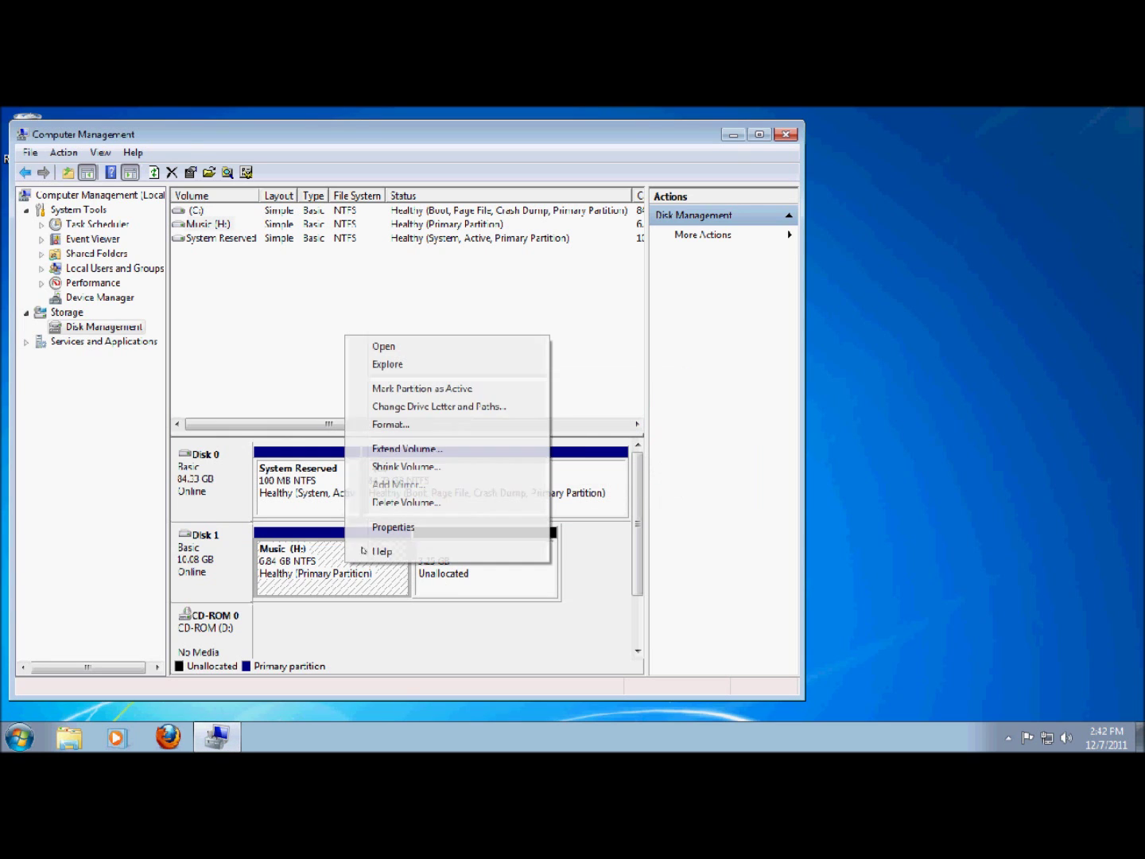
pyautogui.rightClick(345, 557)
pyautogui.click(510, 566)
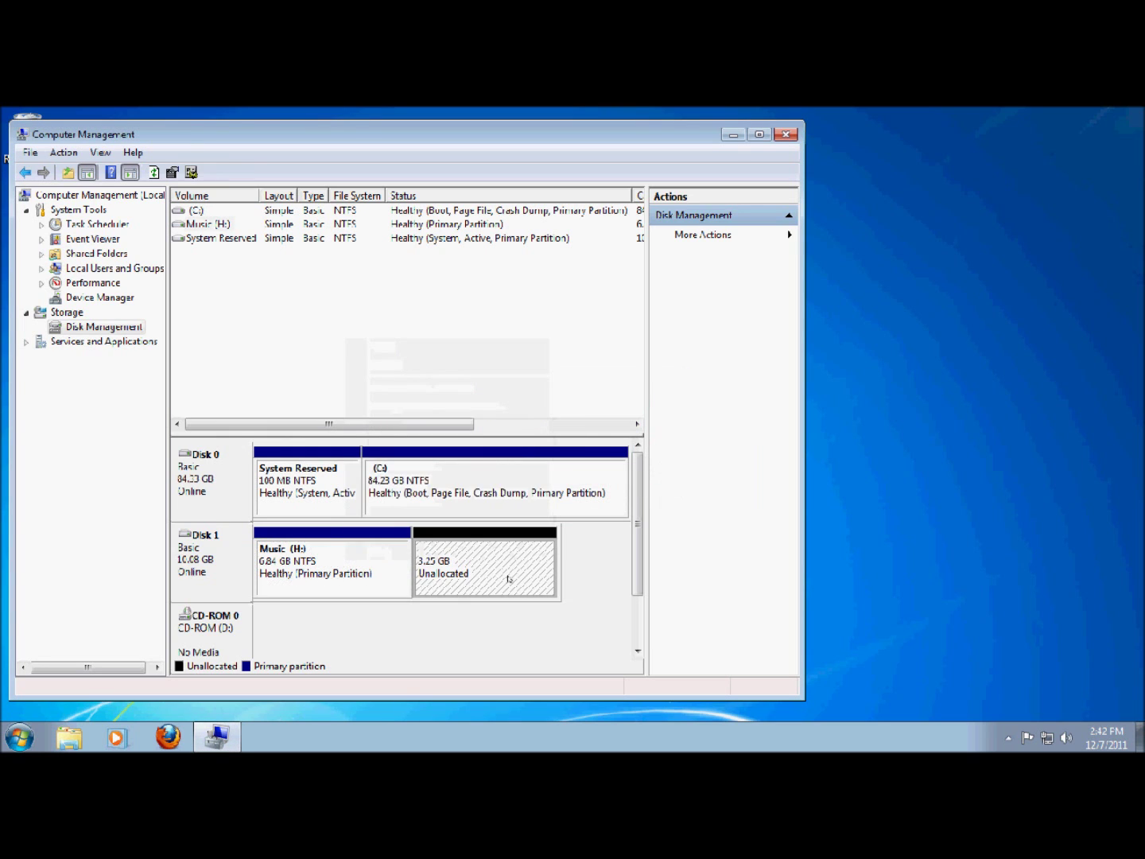
pyautogui.rightClick(496, 561)
pyautogui.click(357, 557)
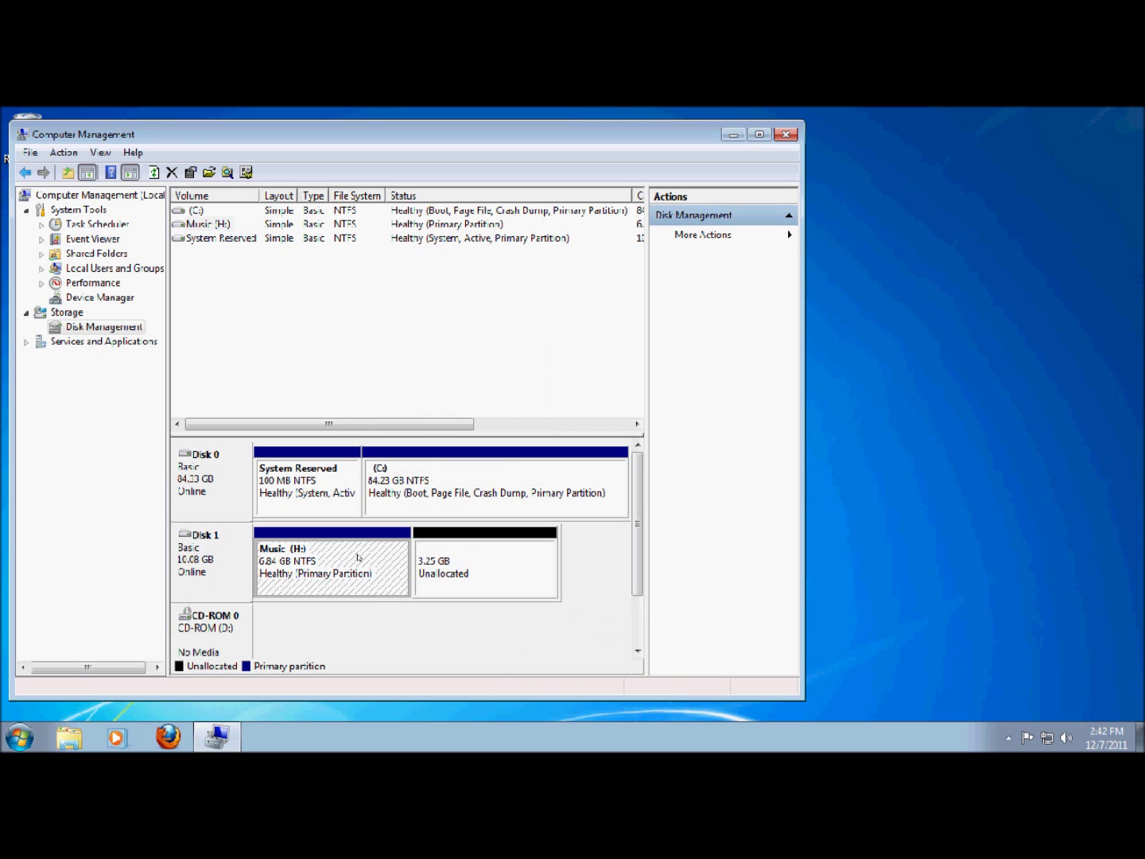
# Create a full-size 3324 MB simple volume labelled Videos (E:) on Disk 1's unallocated space
pyautogui.rightClick(454, 566)
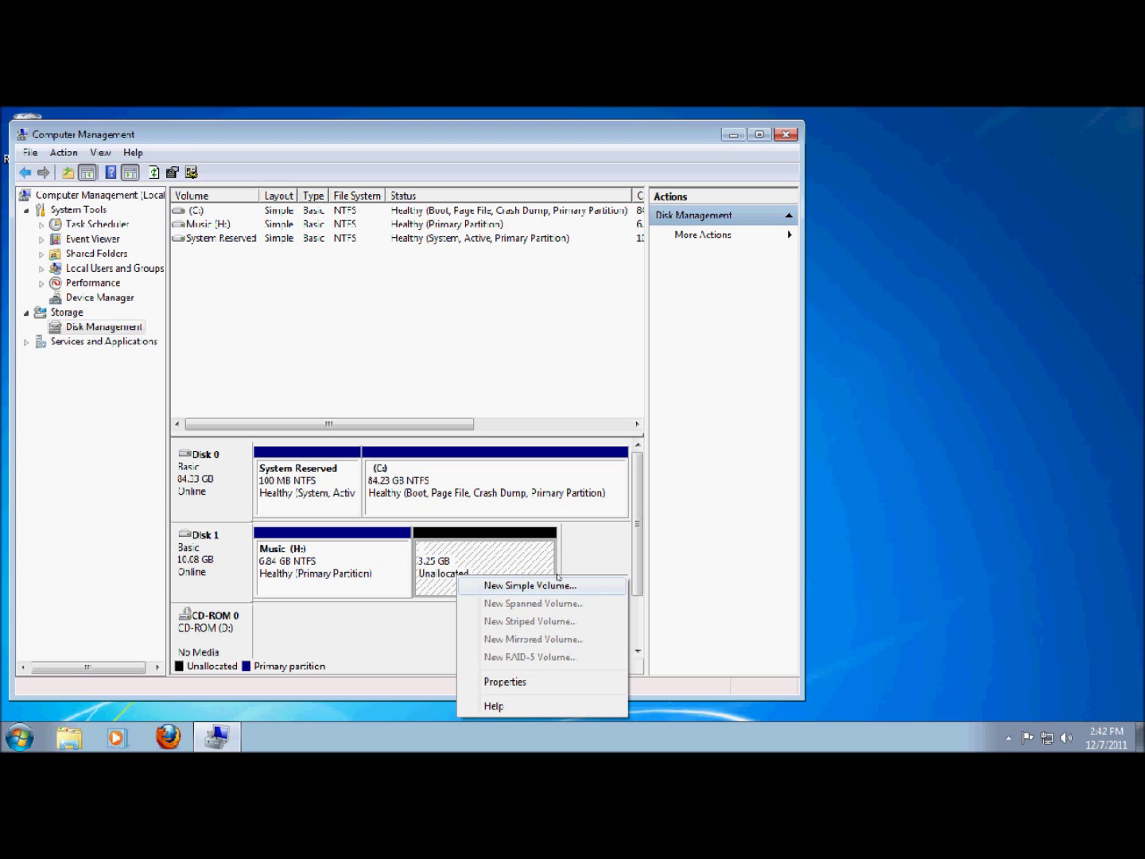
pyautogui.click(530, 585)
pyautogui.click(470, 499)
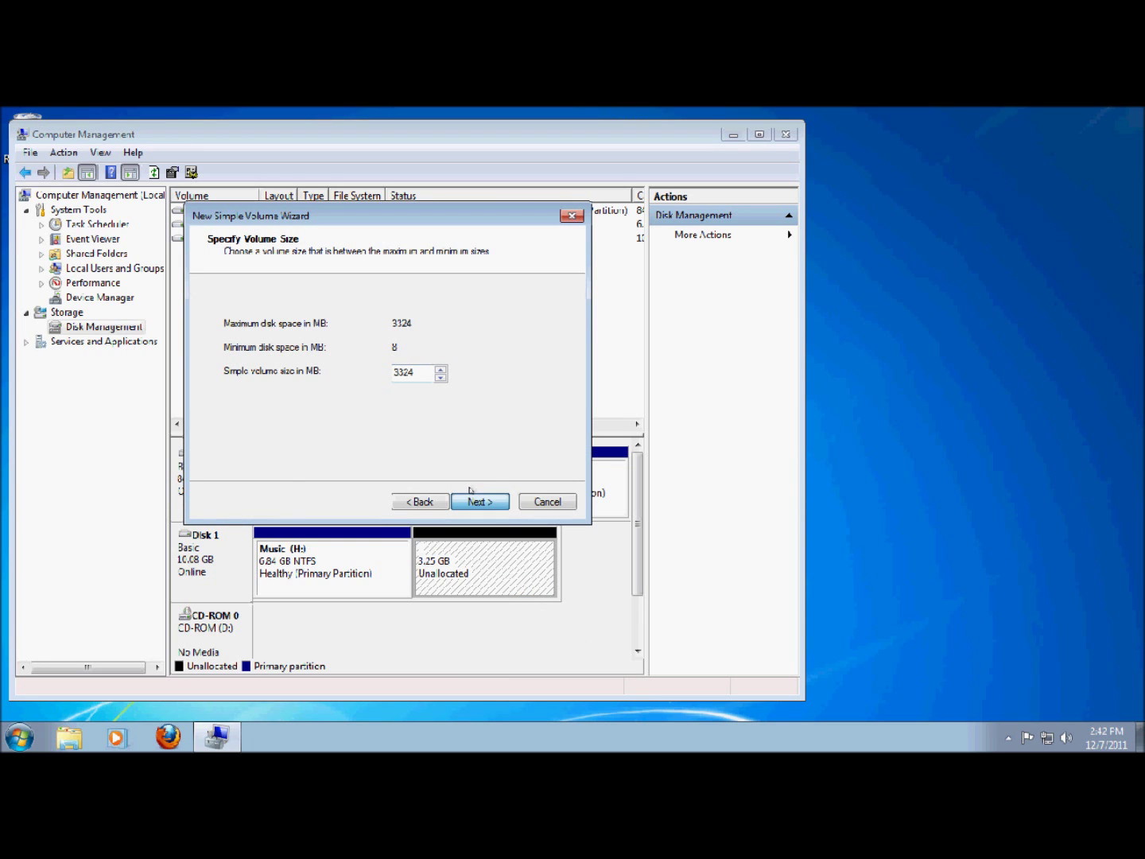
pyautogui.moveTo(469, 499); pyautogui.dragTo(468, 443)
pyautogui.click(480, 501)
pyautogui.click(485, 499)
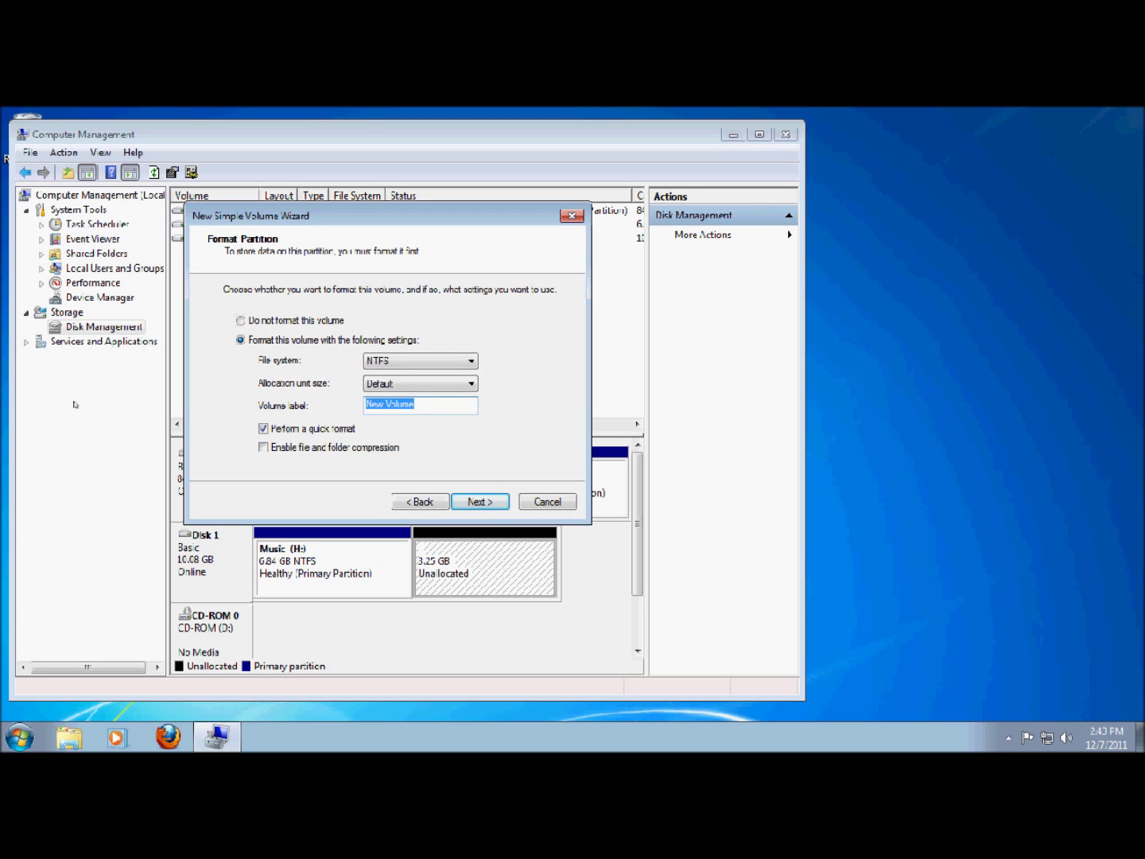
pyautogui.write('Videos')
pyautogui.press('Return')
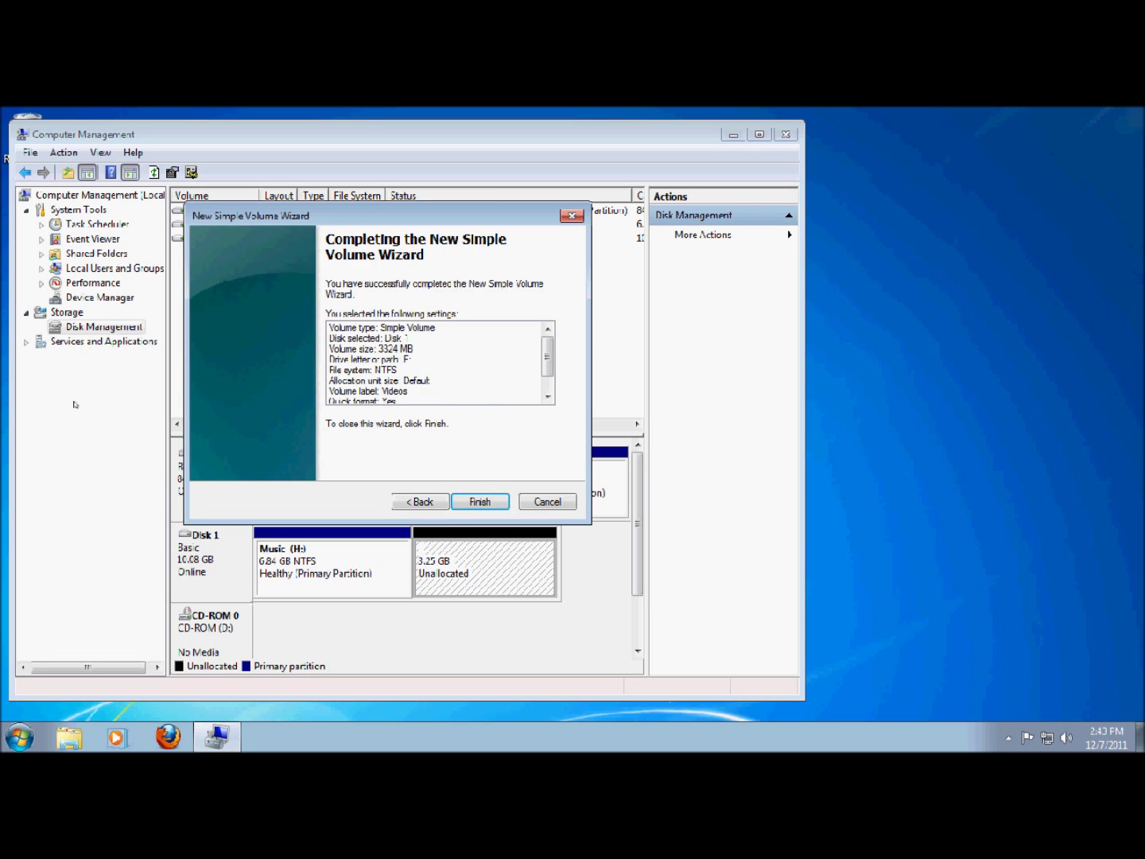
pyautogui.click(472, 498)
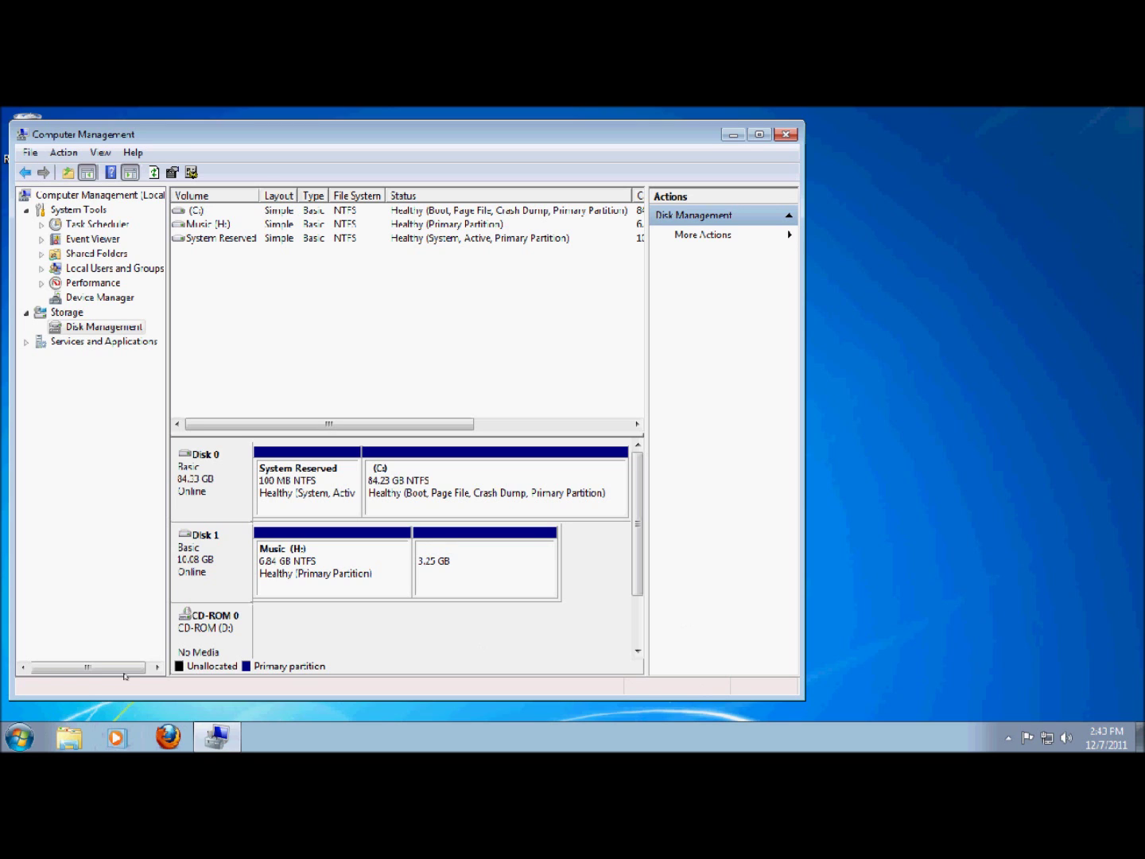
# Open the Start menu to check the new volume in Explorer
pyautogui.click(18, 737)
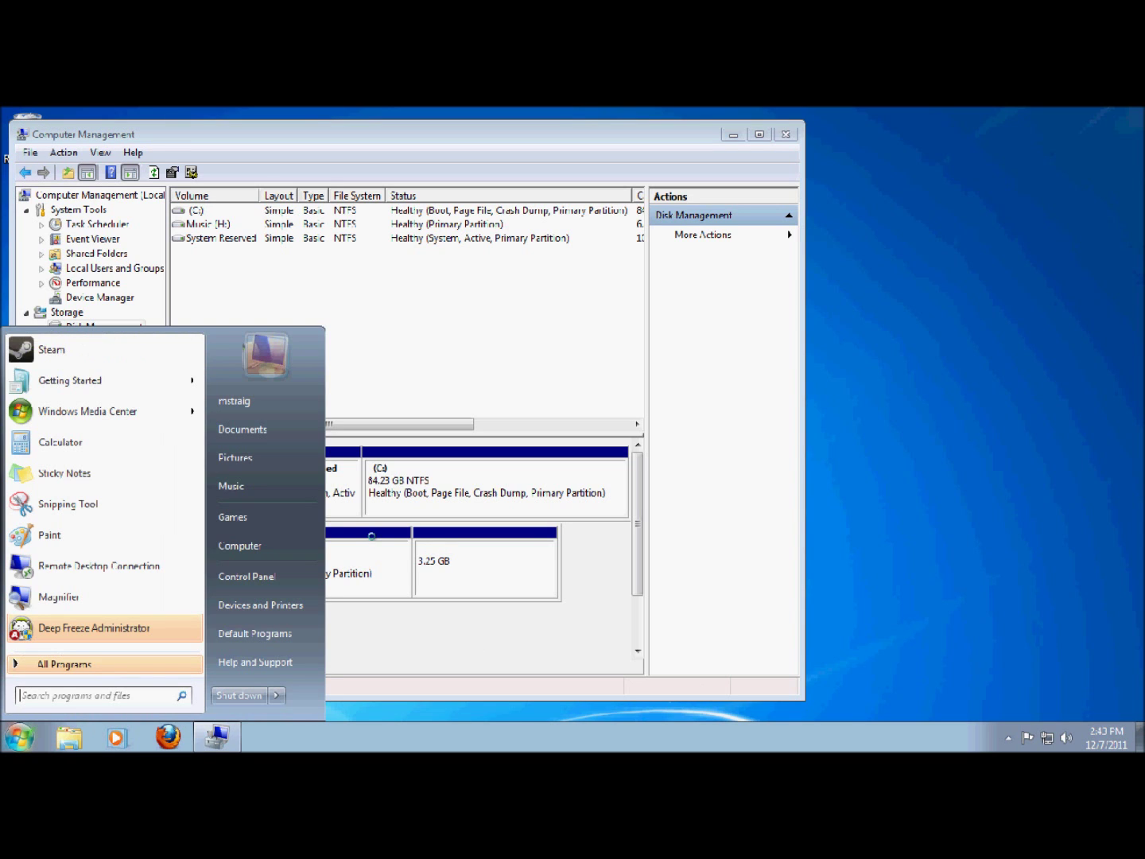
pyautogui.click(656, 609)
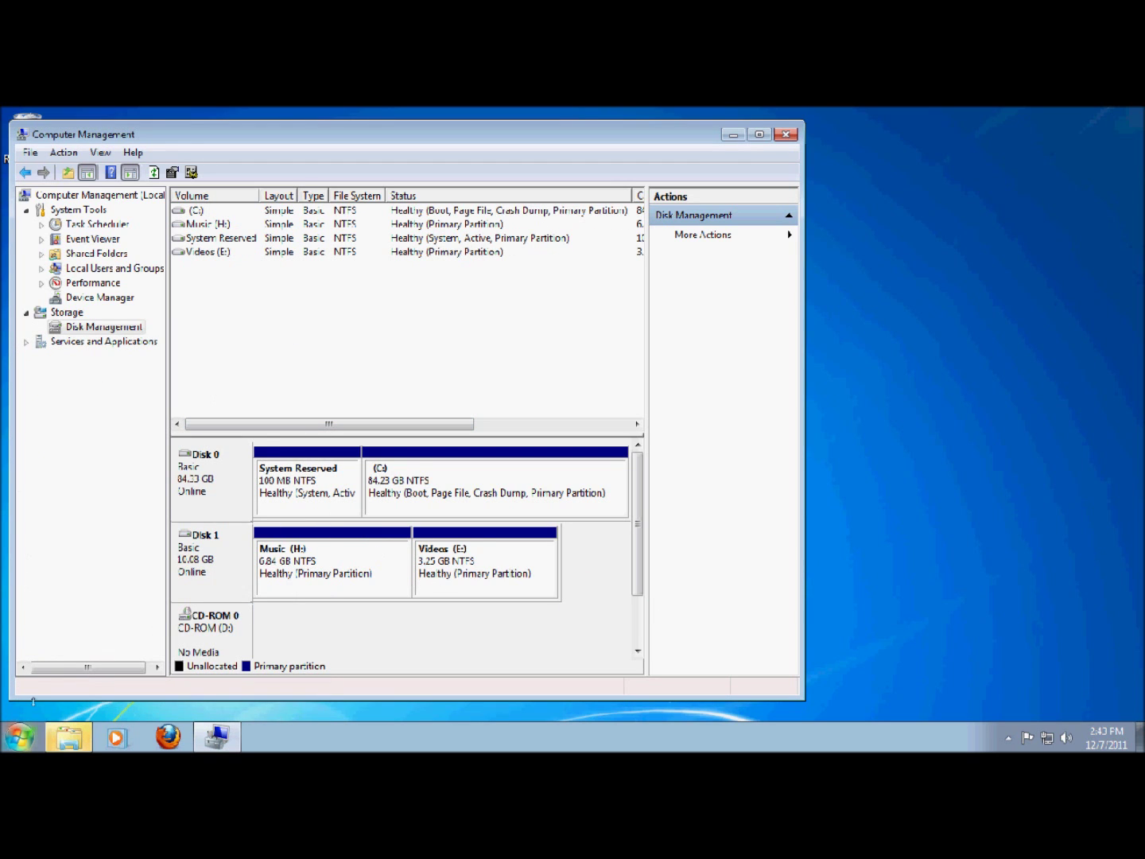
pyautogui.click(19, 736)
pyautogui.click(213, 548)
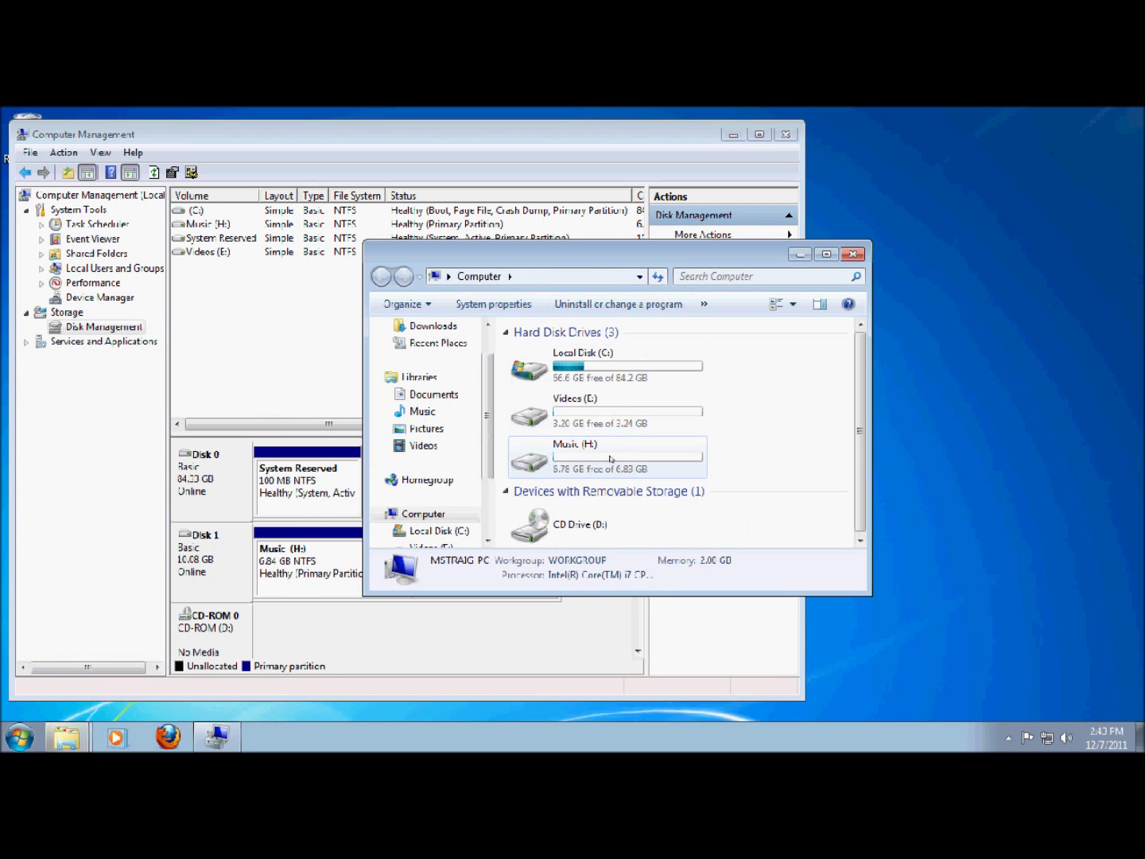
pyautogui.moveTo(611, 254); pyautogui.dragTo(790, 259)
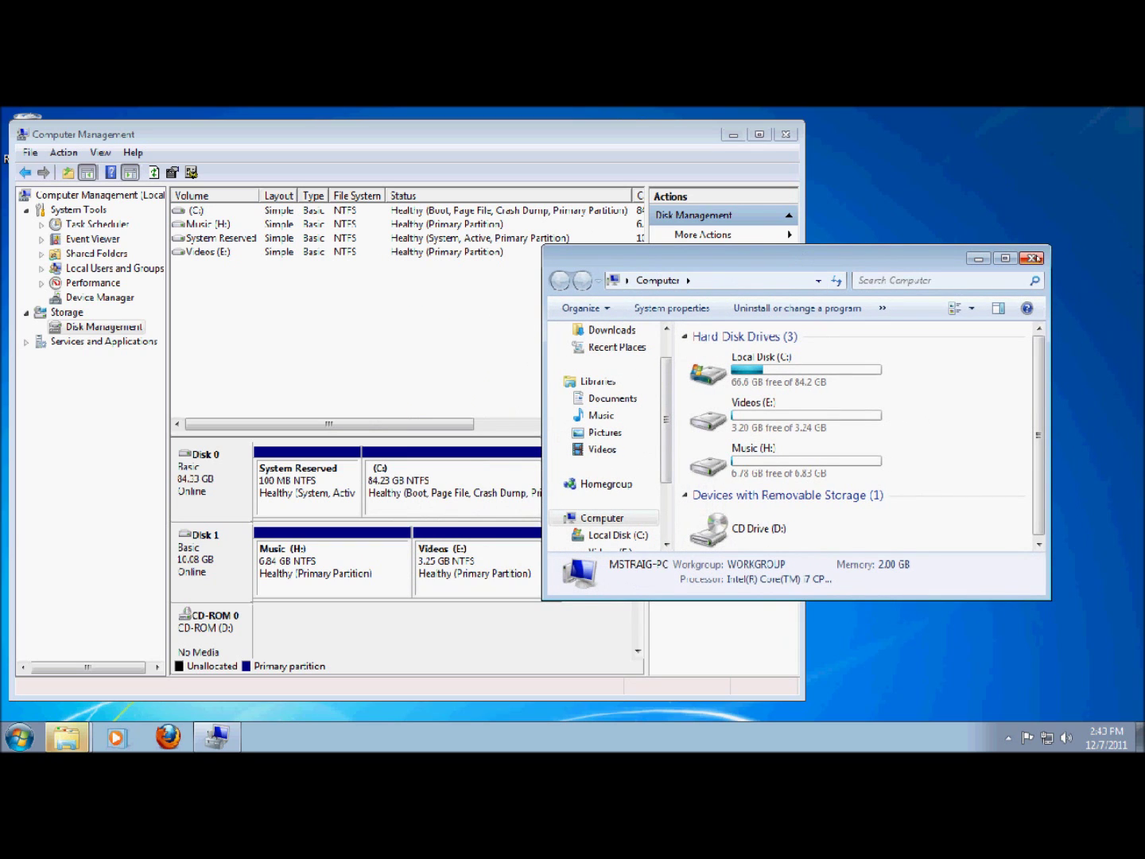
pyautogui.click(1031, 257)
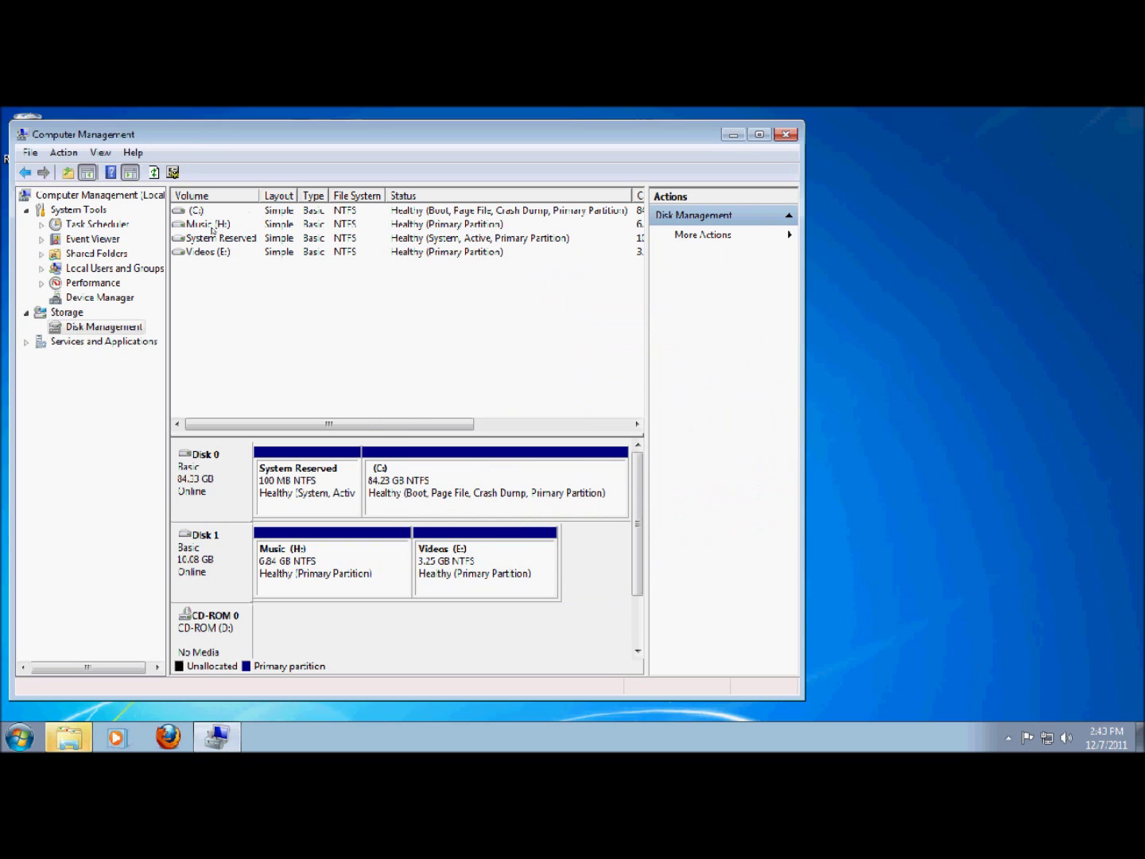
pyautogui.click(221, 238)
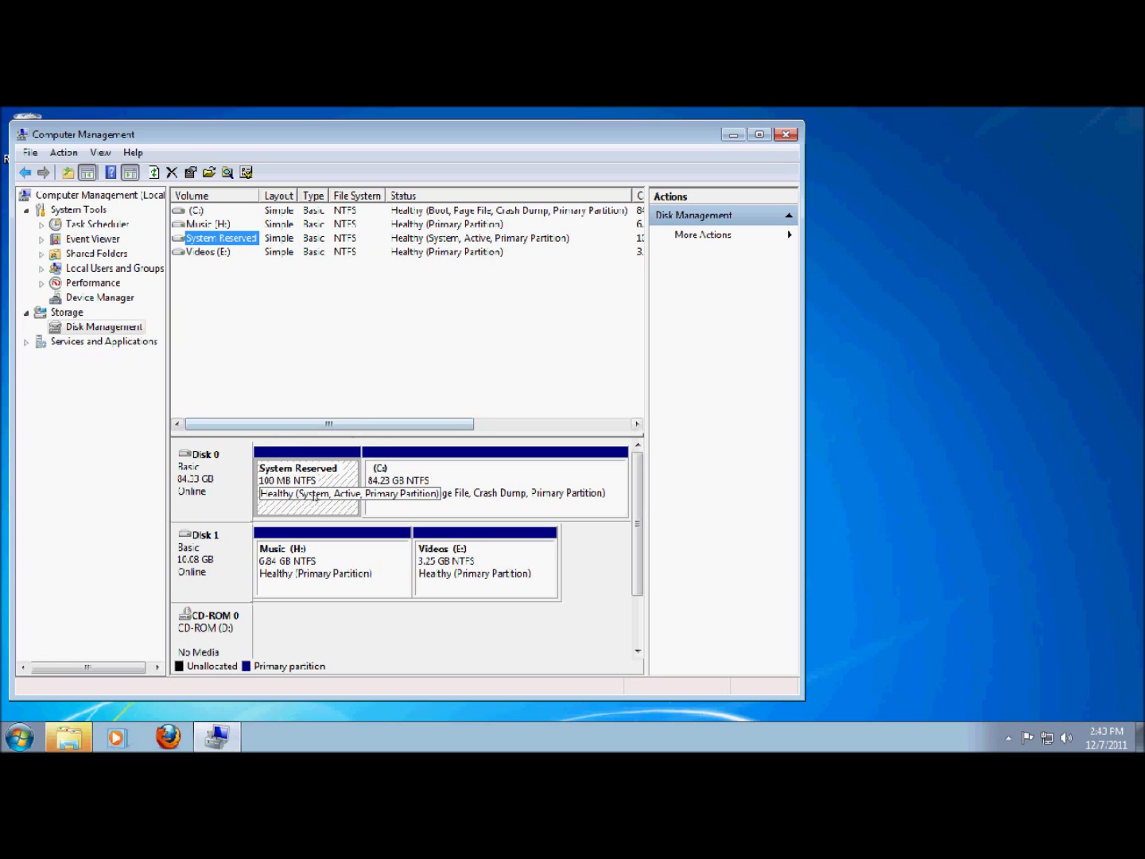
pyautogui.click(494, 579)
pyautogui.click(262, 550)
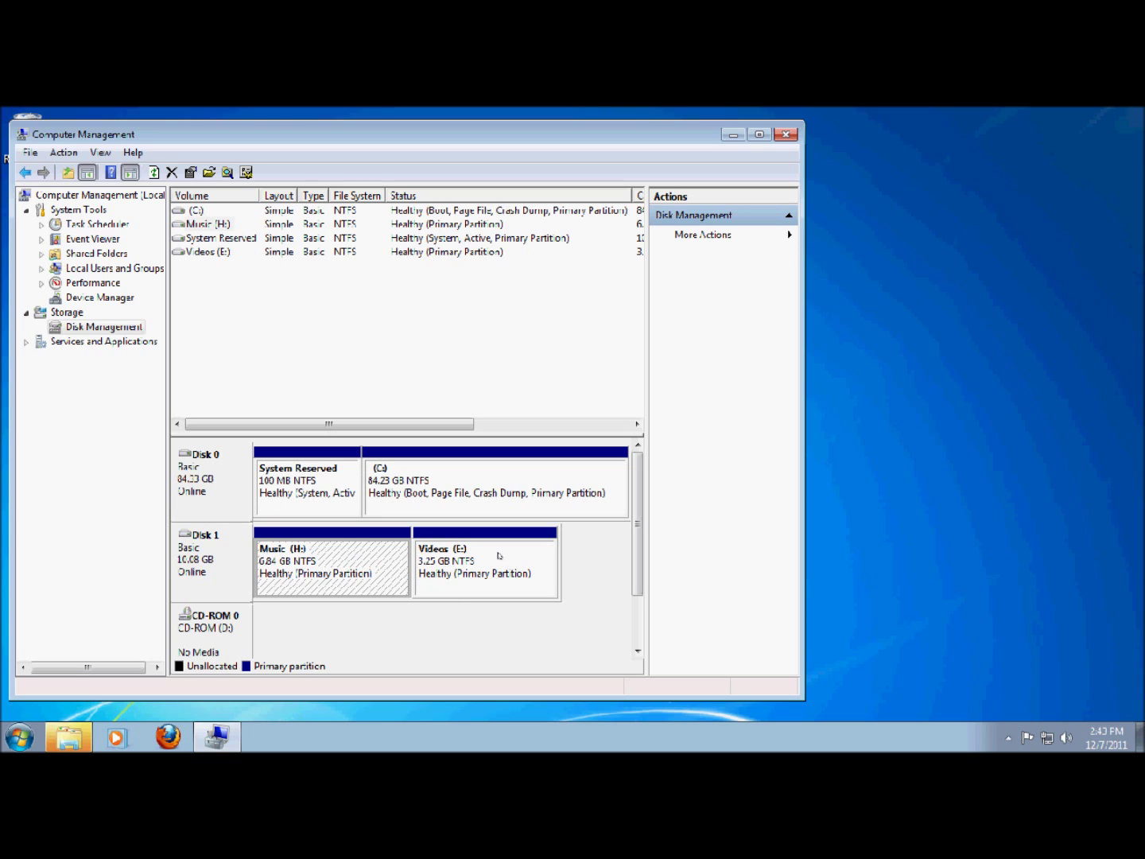
pyautogui.click(446, 539)
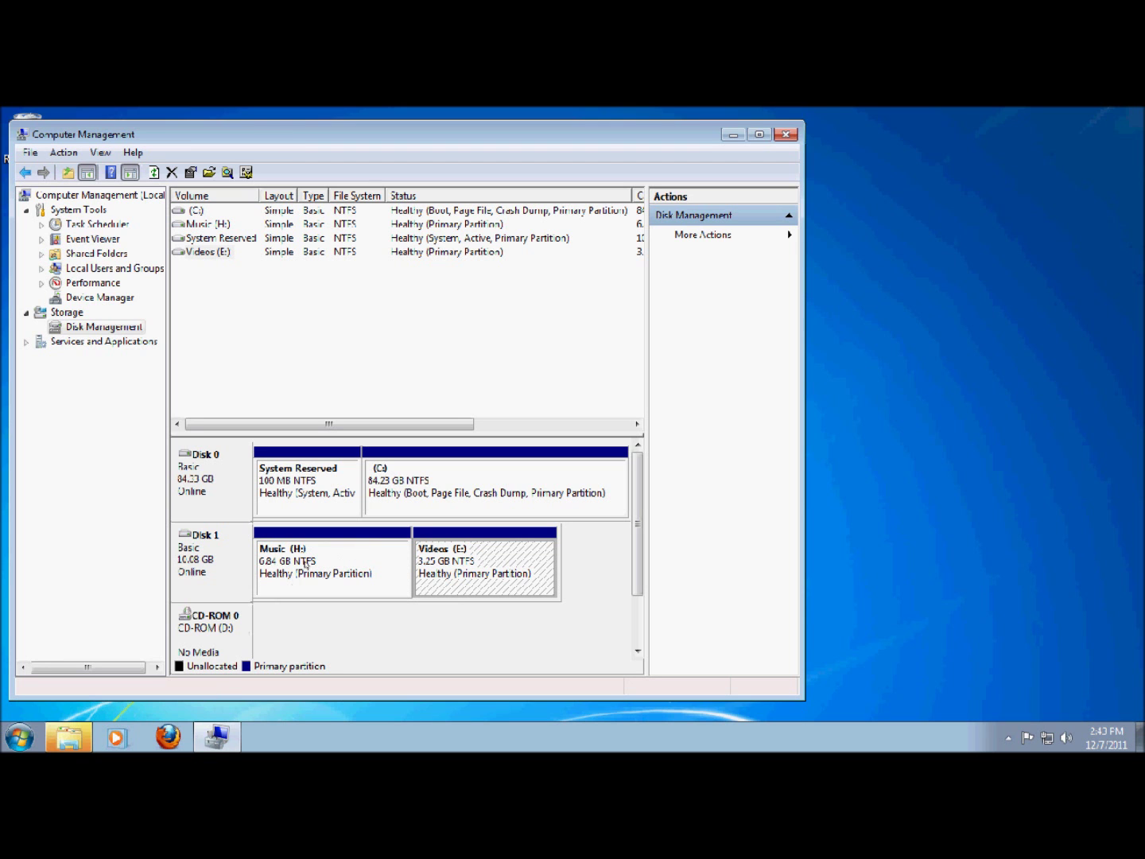
pyautogui.moveTo(396, 137); pyautogui.dragTo(826, 397)
pyautogui.click(684, 212)
pyautogui.moveTo(755, 392); pyautogui.dragTo(488, 127)
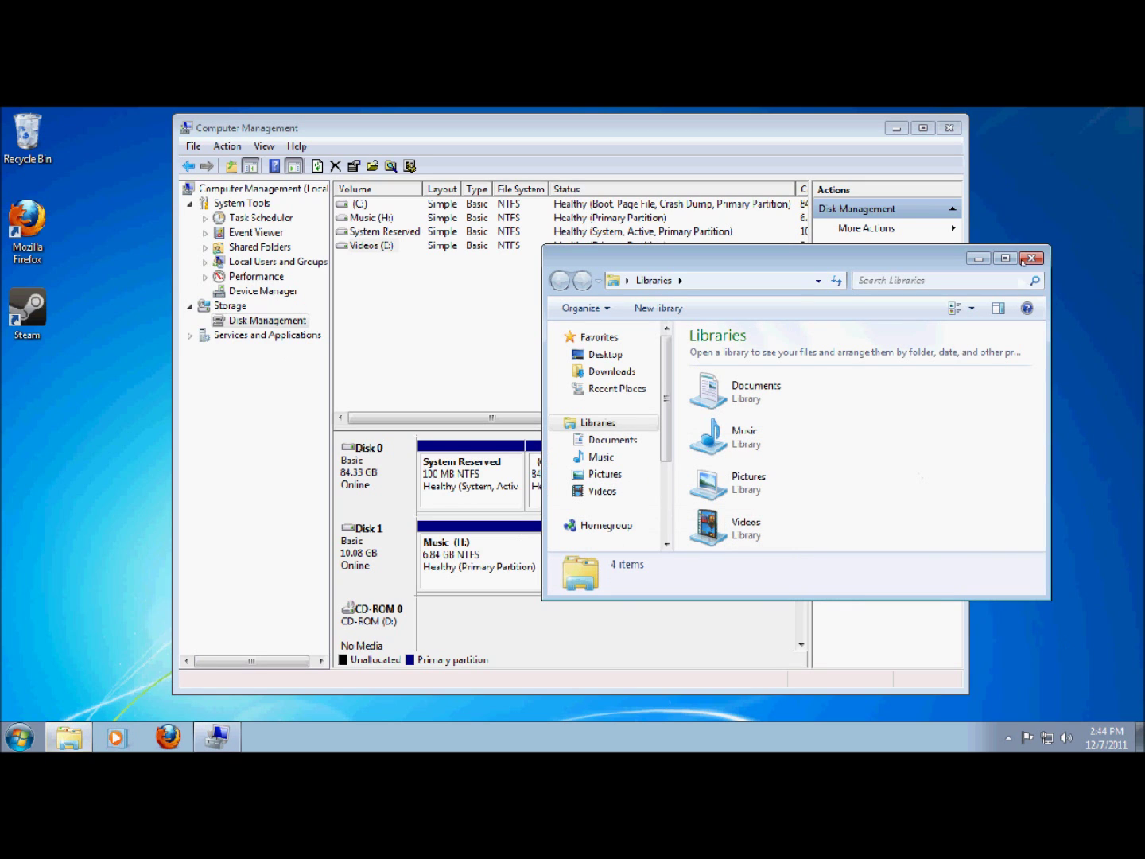
pyautogui.click(1032, 258)
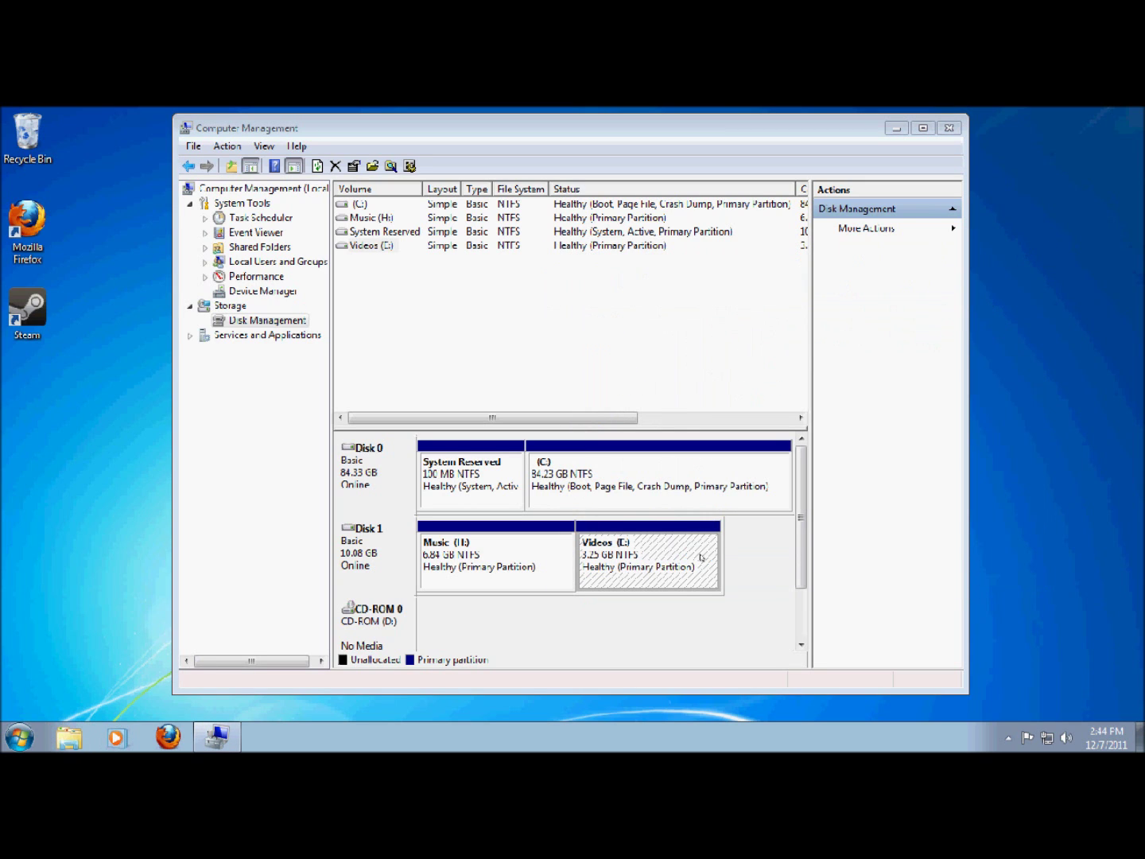
# Cancel the accidental Format dialog, then delete the Videos (E:) volume and confirm
pyautogui.rightClick(701, 557)
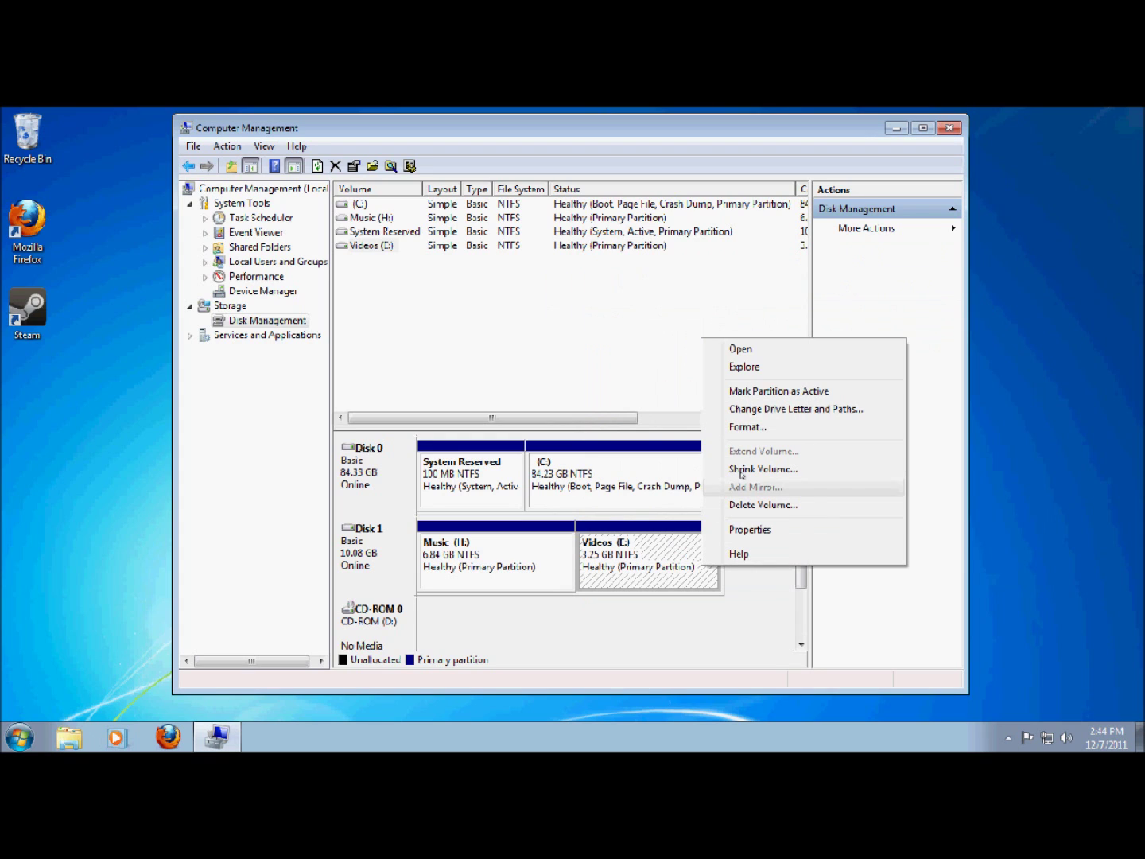
pyautogui.click(784, 423)
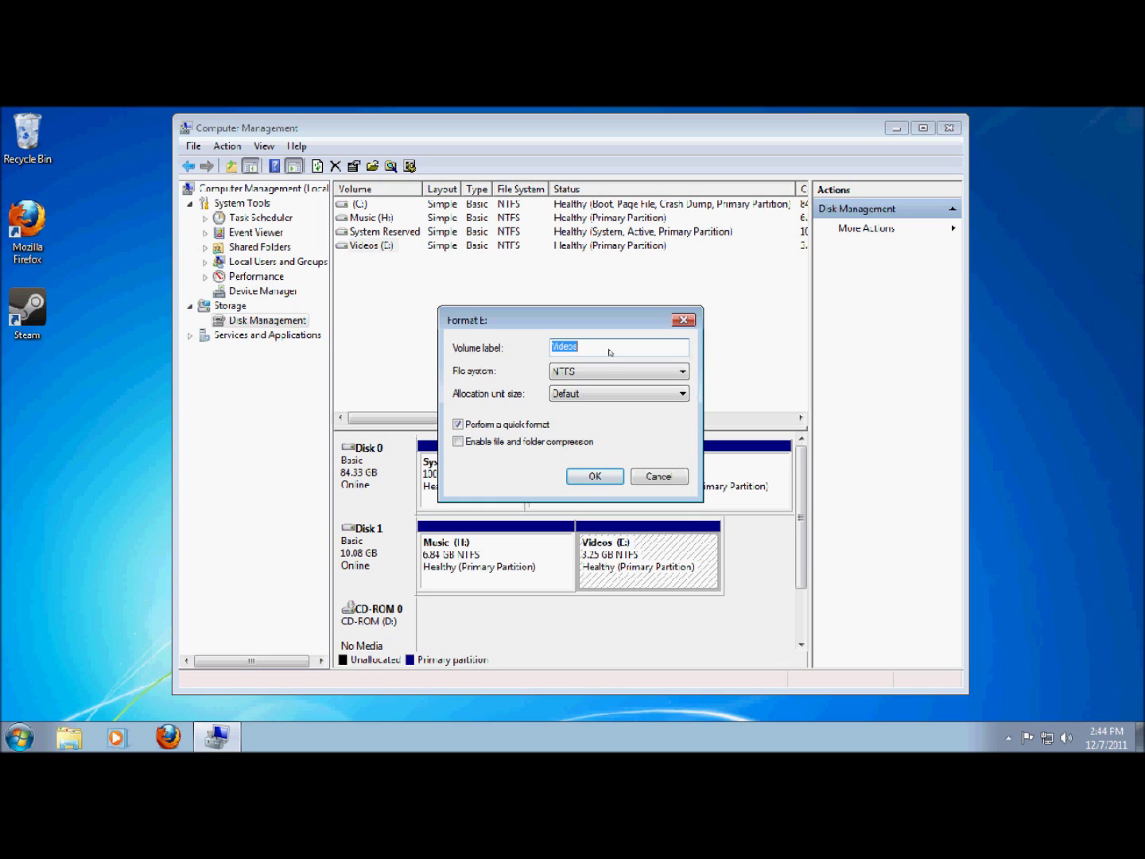
pyautogui.click(658, 476)
pyautogui.rightClick(635, 547)
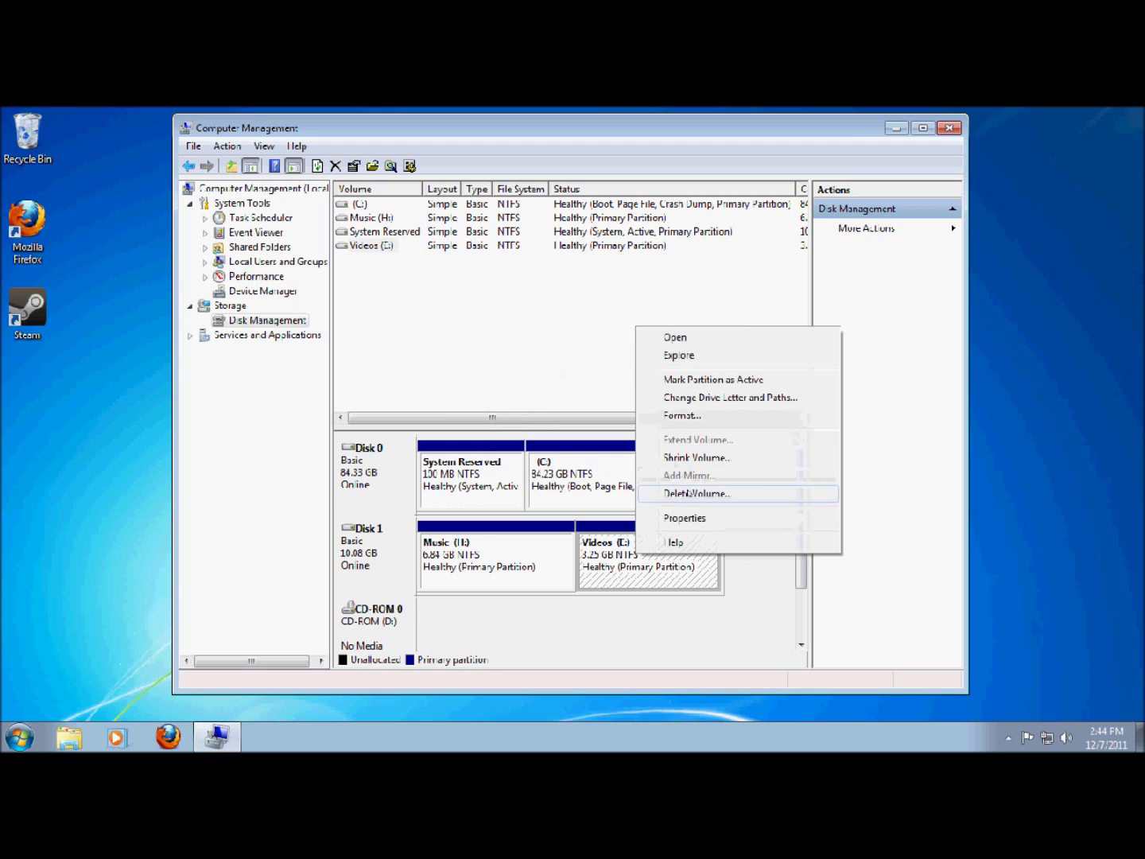
pyautogui.click(696, 489)
pyautogui.moveTo(659, 477); pyautogui.dragTo(647, 439)
pyautogui.click(648, 480)
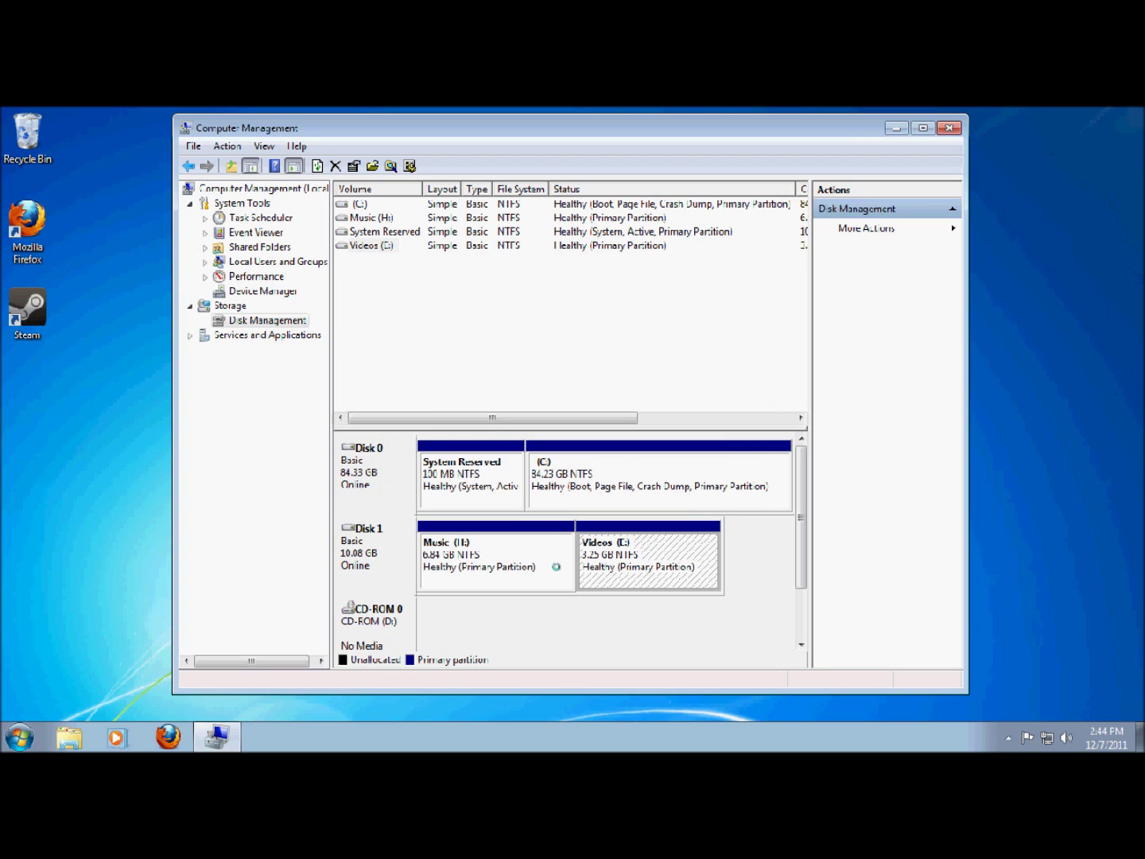
# Select the Music (H:) partition and bring up its actions
pyautogui.click(506, 565)
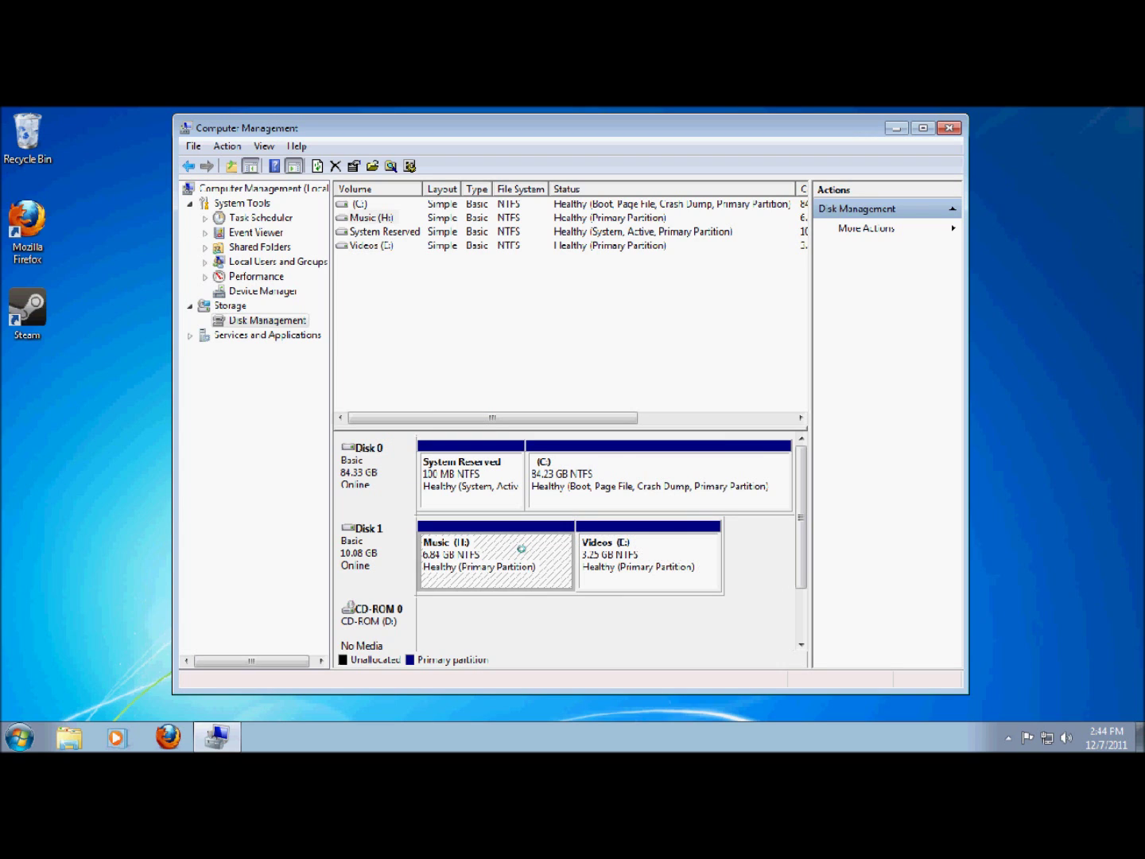
pyautogui.click(667, 555)
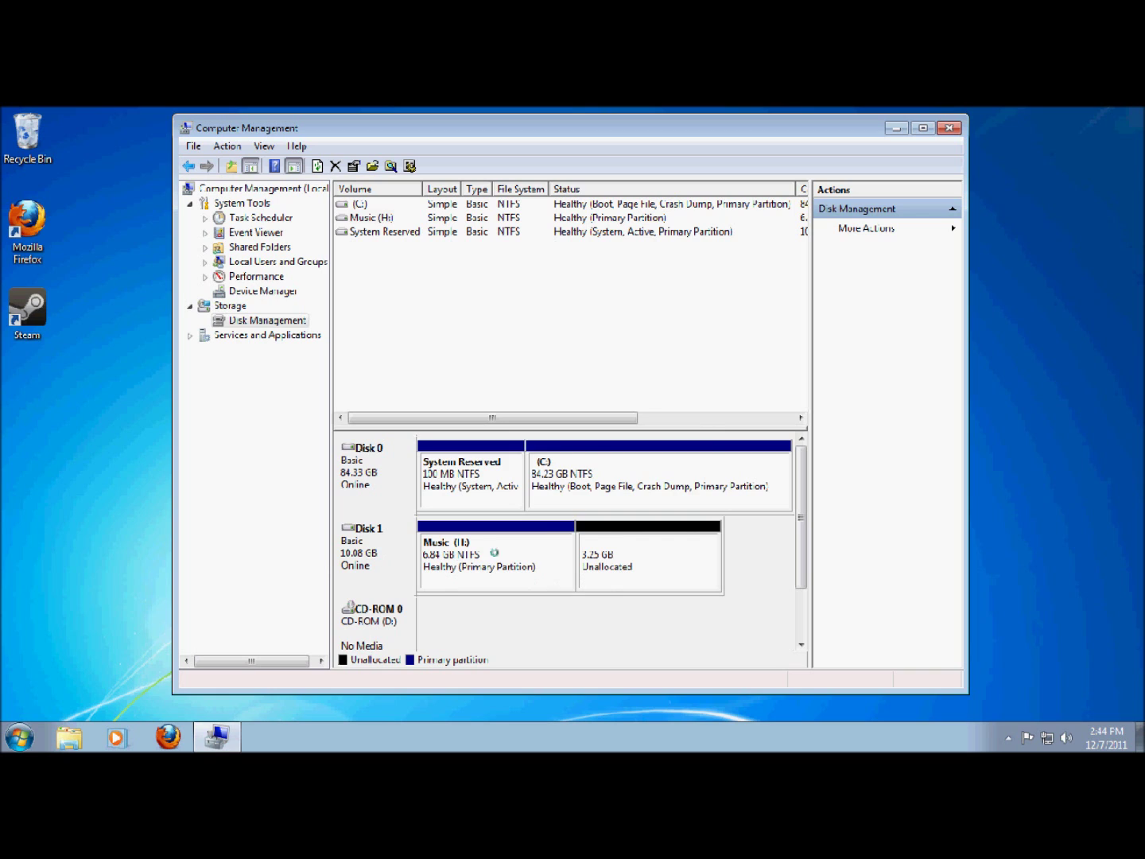
pyautogui.rightClick(497, 557)
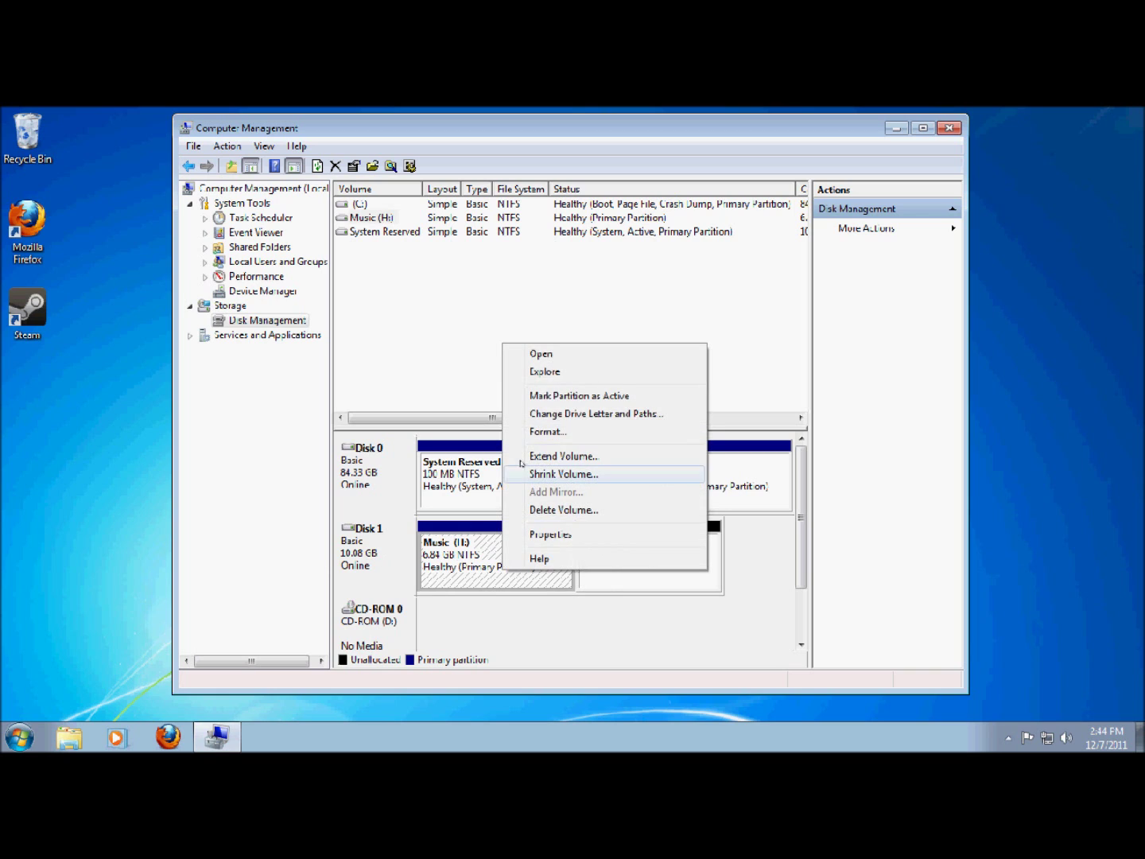
# Extend Music (H:) by the full 3324 MB so it spans 10.08 GB
pyautogui.click(595, 455)
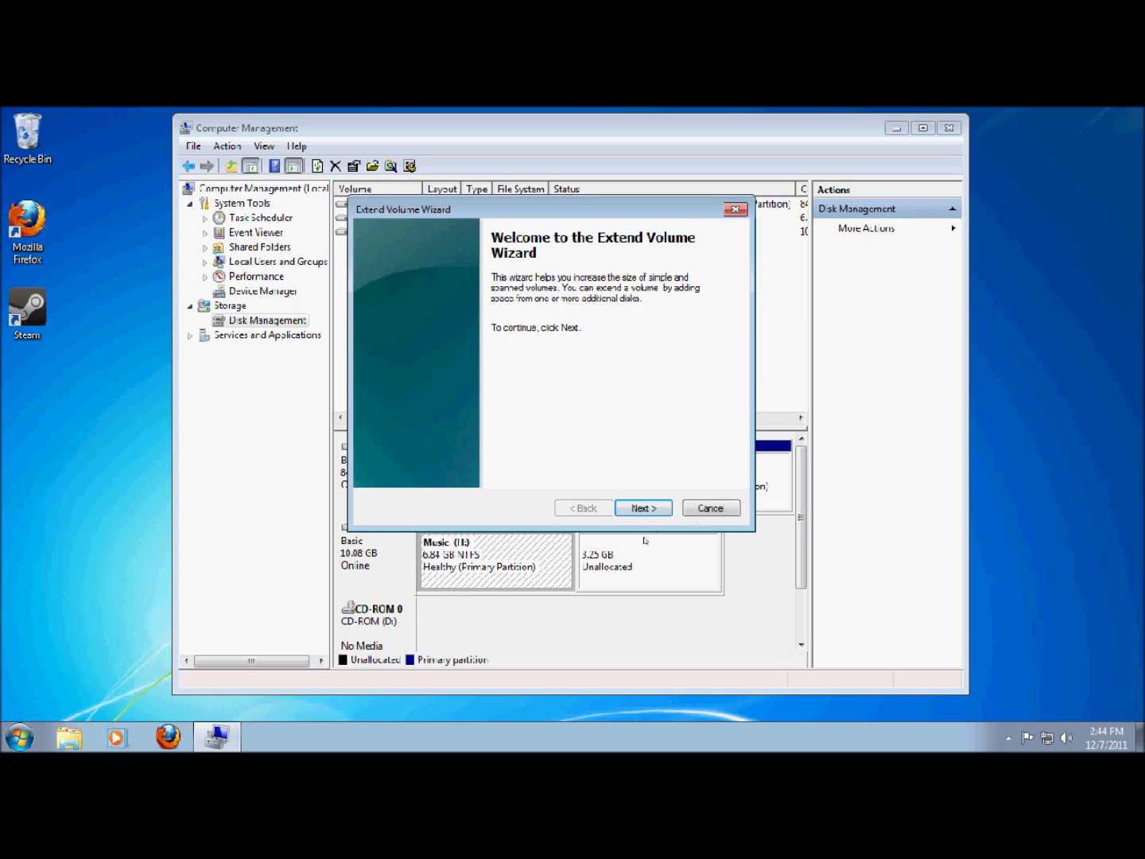
pyautogui.click(647, 507)
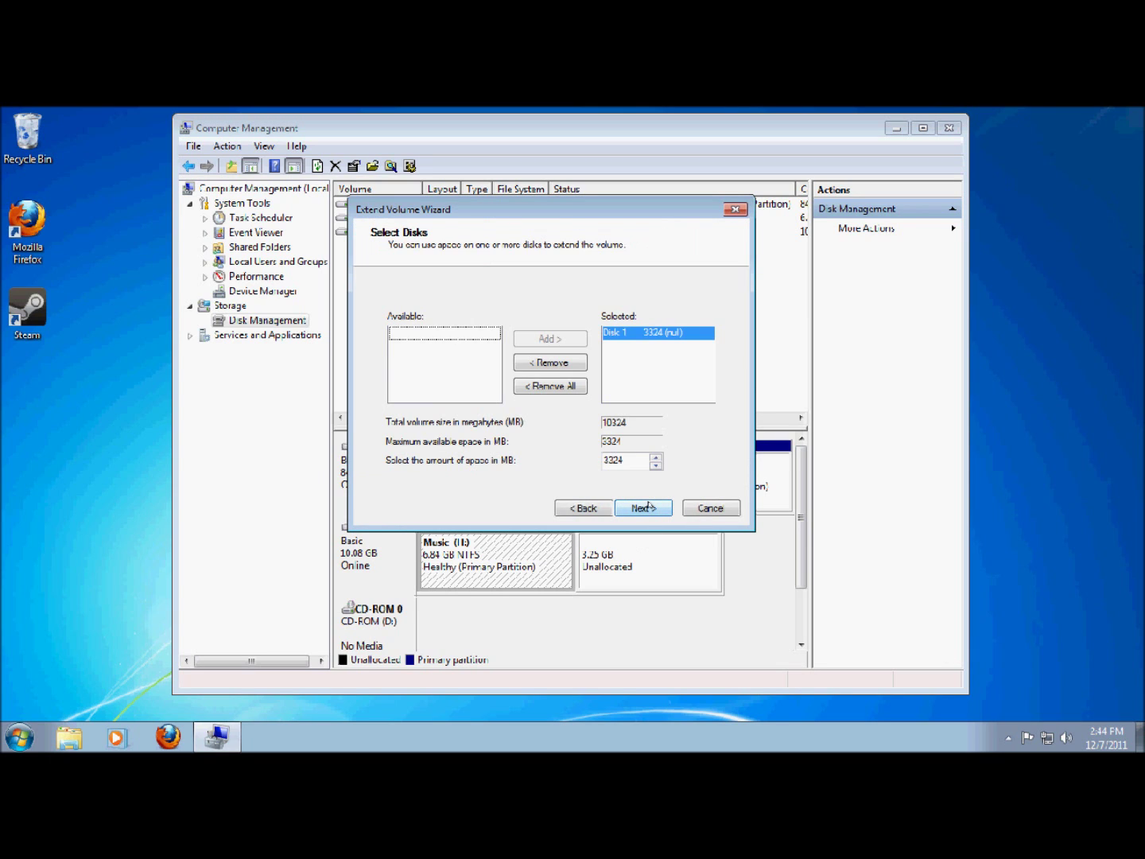
pyautogui.click(646, 507)
pyautogui.click(646, 508)
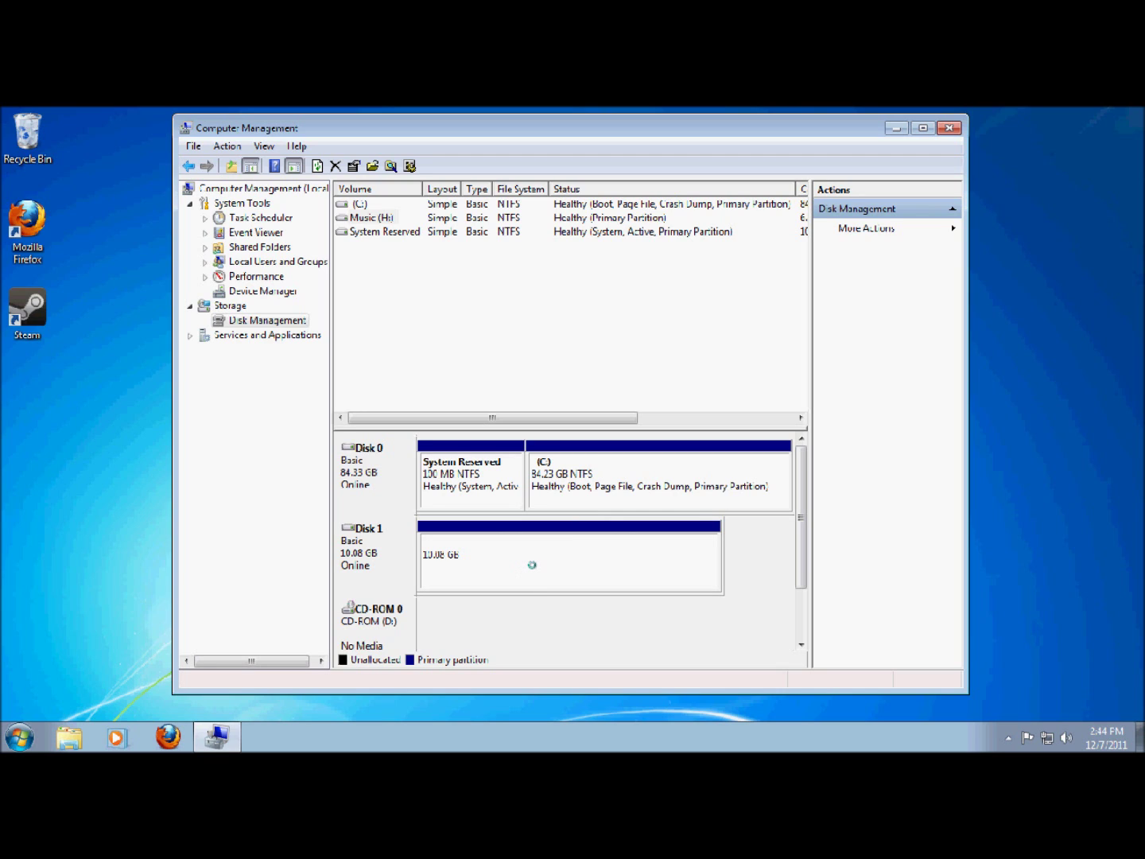
pyautogui.rightClick(570, 559)
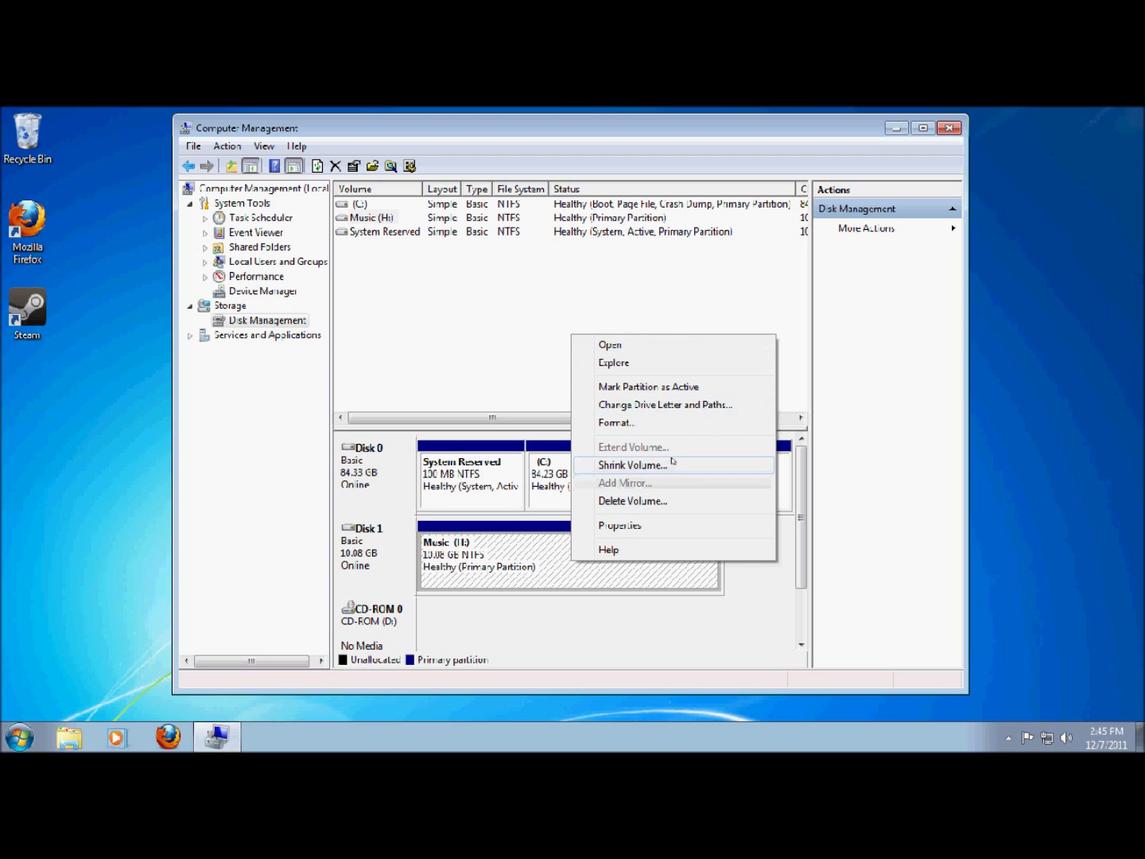
# Remove the H: drive letter from the Music volume, then review its Properties without changes
pyautogui.click(706, 401)
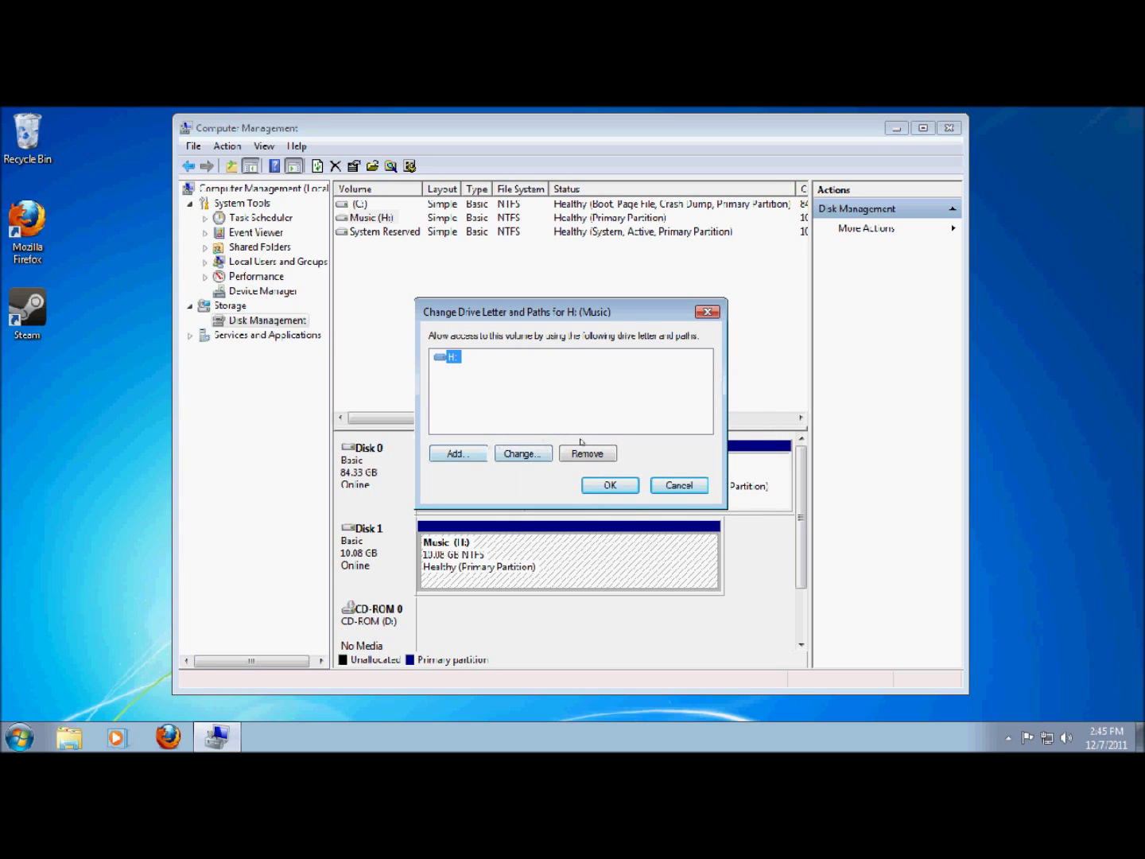
pyautogui.click(627, 487)
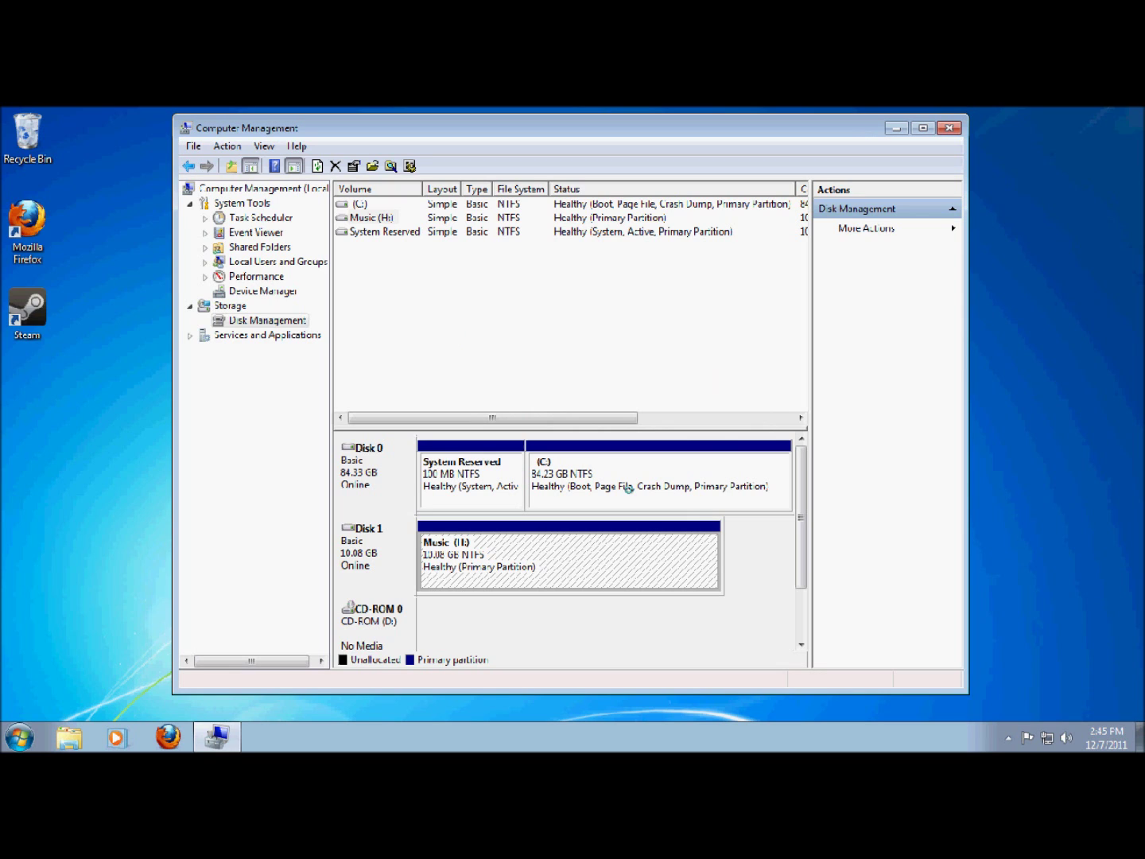
pyautogui.rightClick(589, 545)
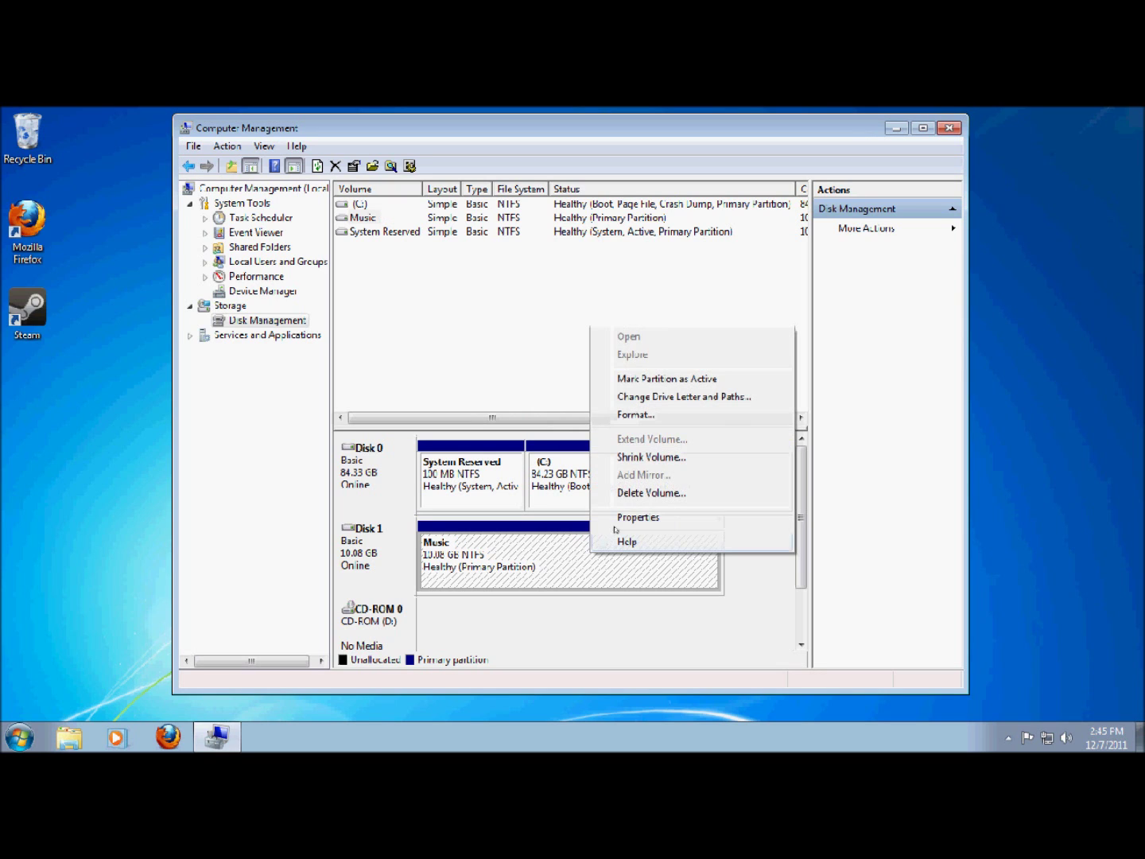
pyautogui.click(631, 517)
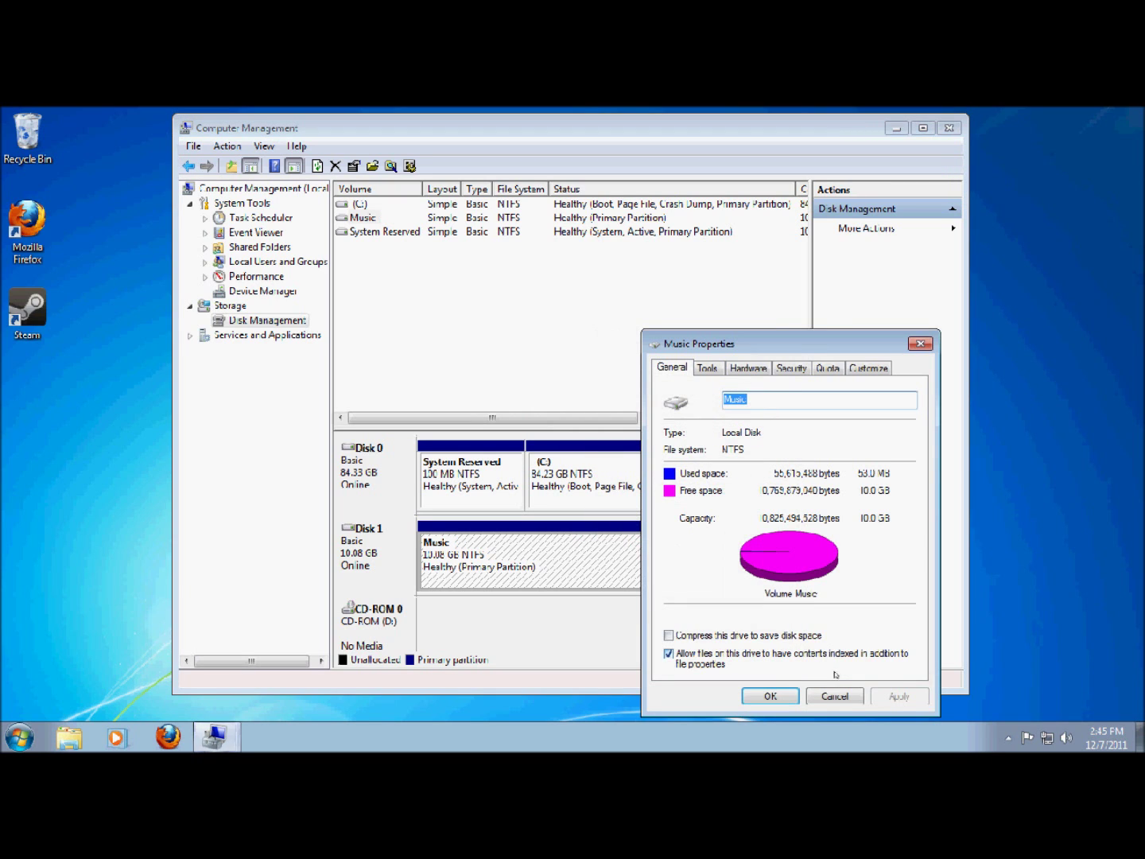
pyautogui.click(835, 686)
pyautogui.rightClick(656, 562)
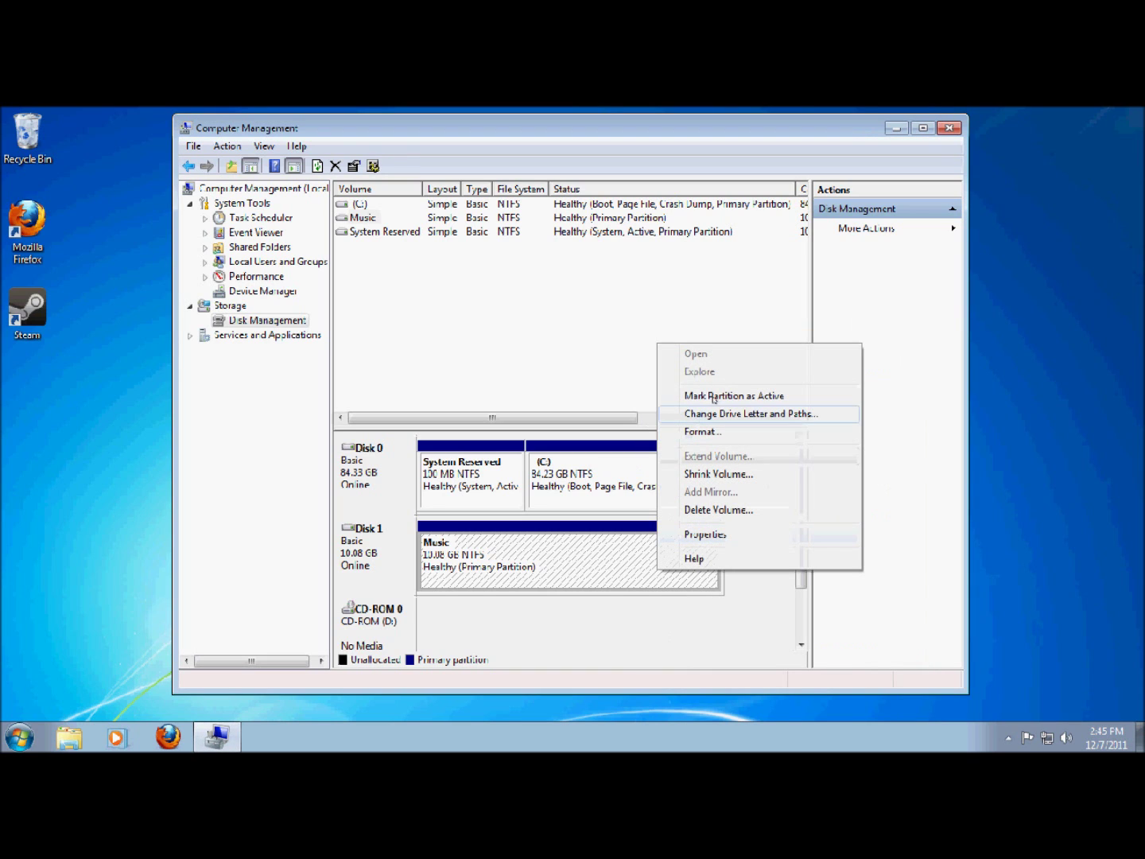
# Quick-format the 10.08 GB volume as NTFS with the label 'Important FILES'
pyautogui.click(741, 432)
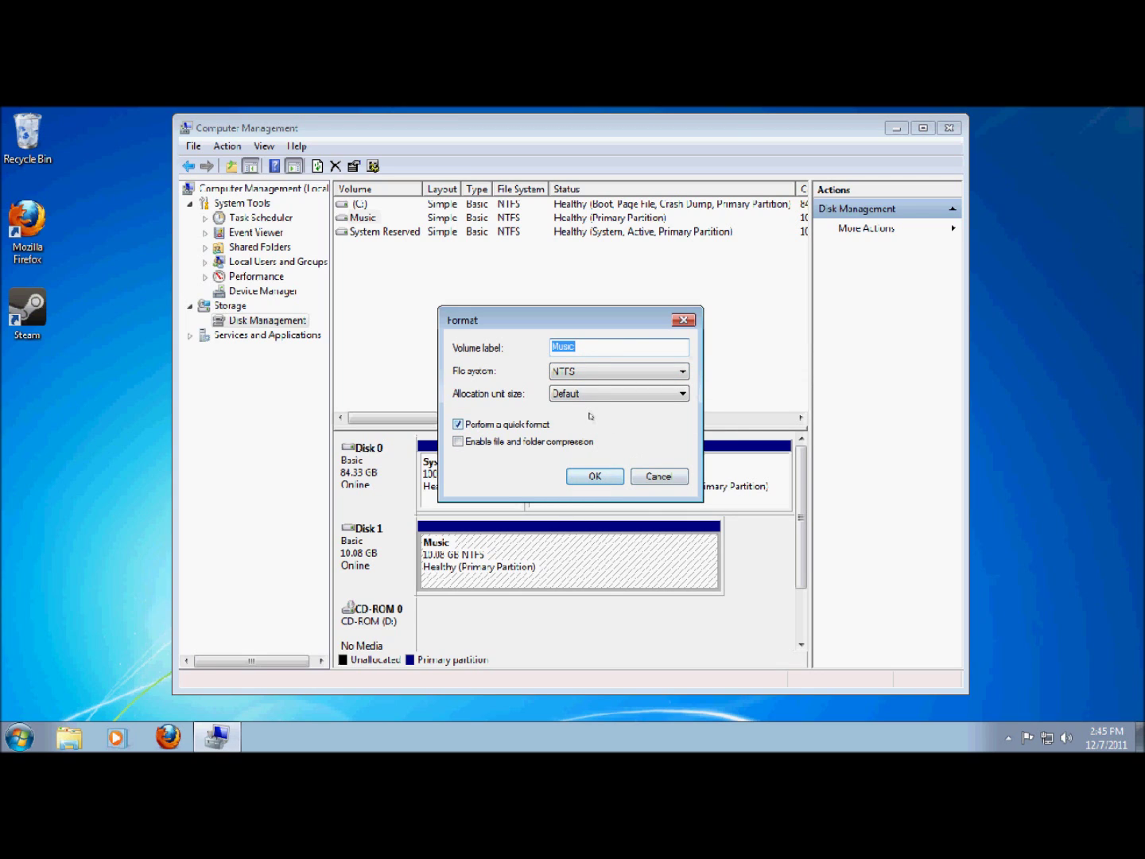
pyautogui.write('Importar')
pyautogui.write('t FILES')
pyautogui.click(595, 476)
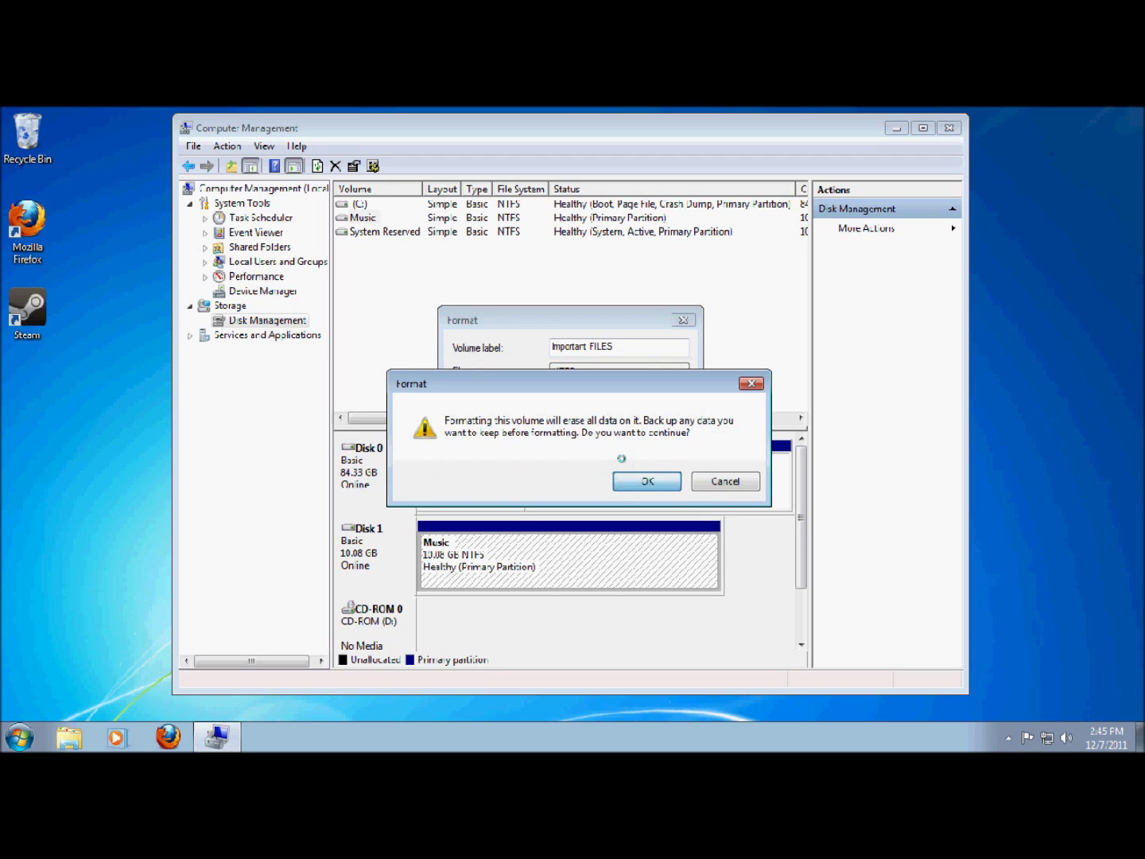
pyautogui.click(625, 476)
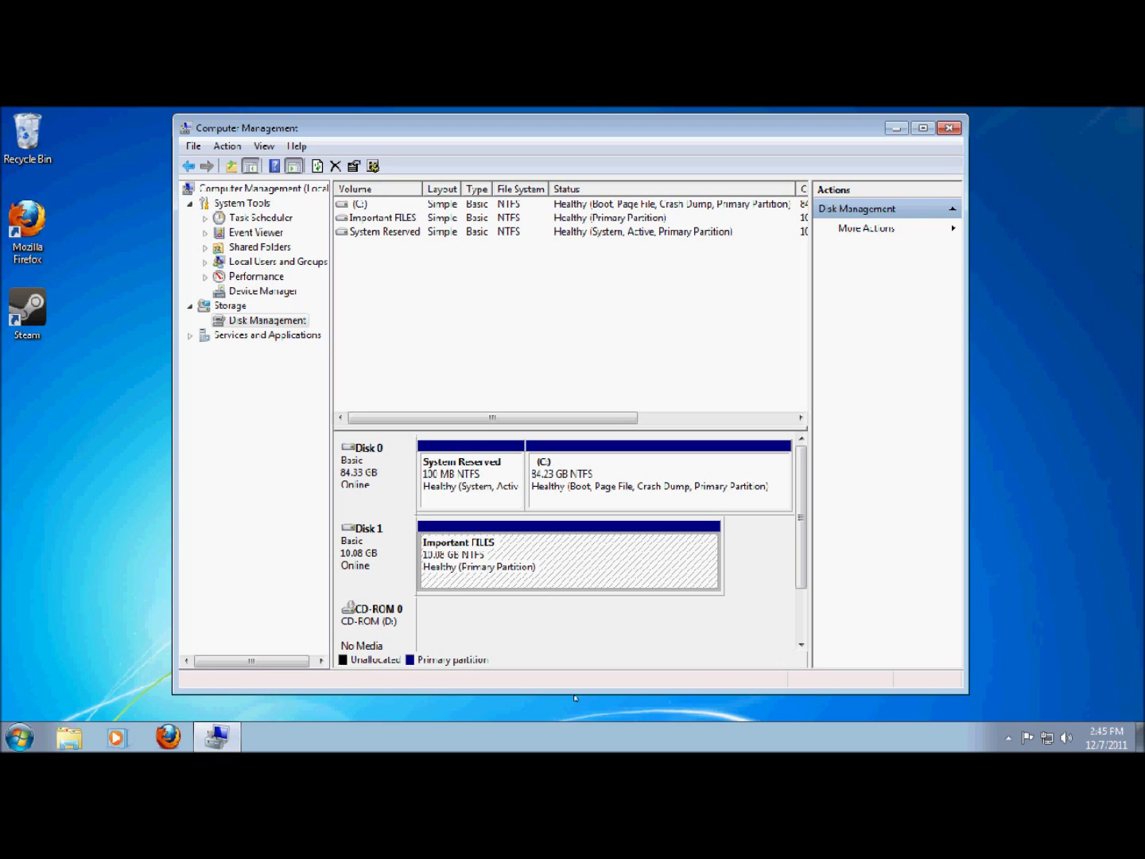
pyautogui.rightClick(541, 551)
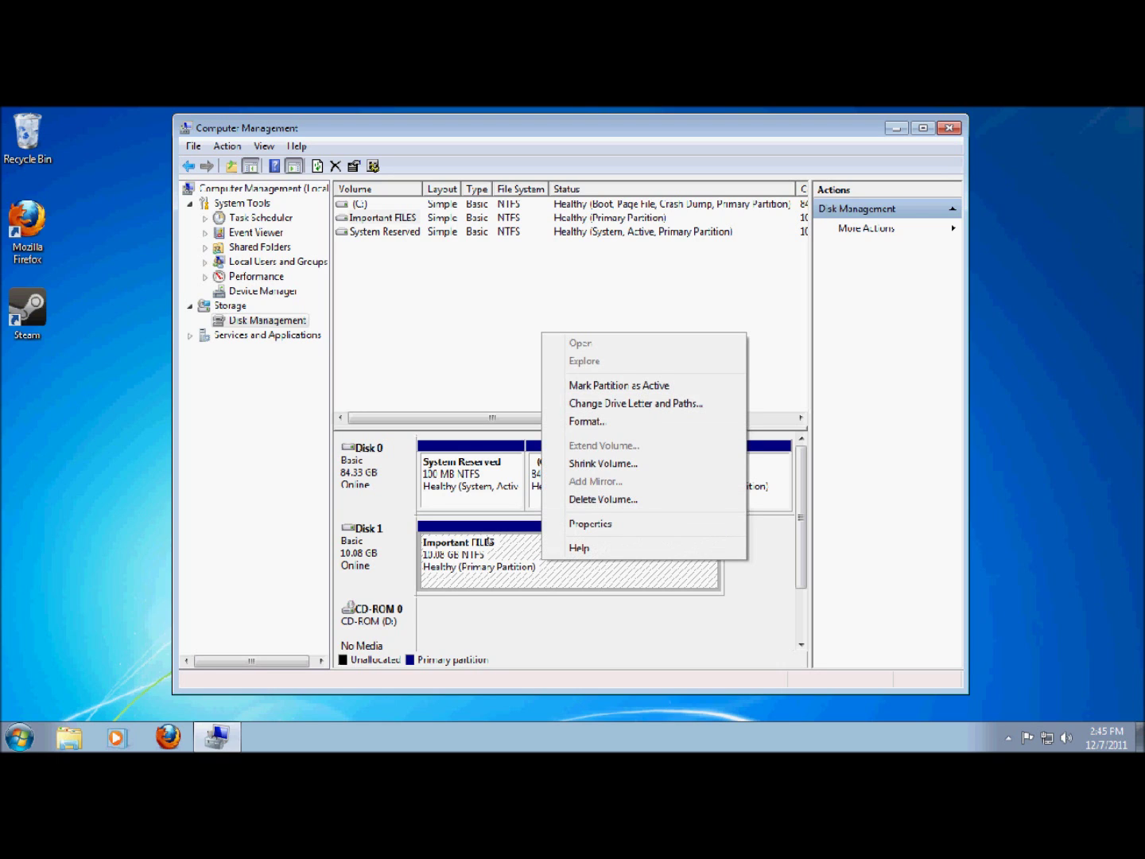
# Add drive letter I: to the Important FILES volume
pyautogui.click(646, 404)
pyautogui.click(458, 454)
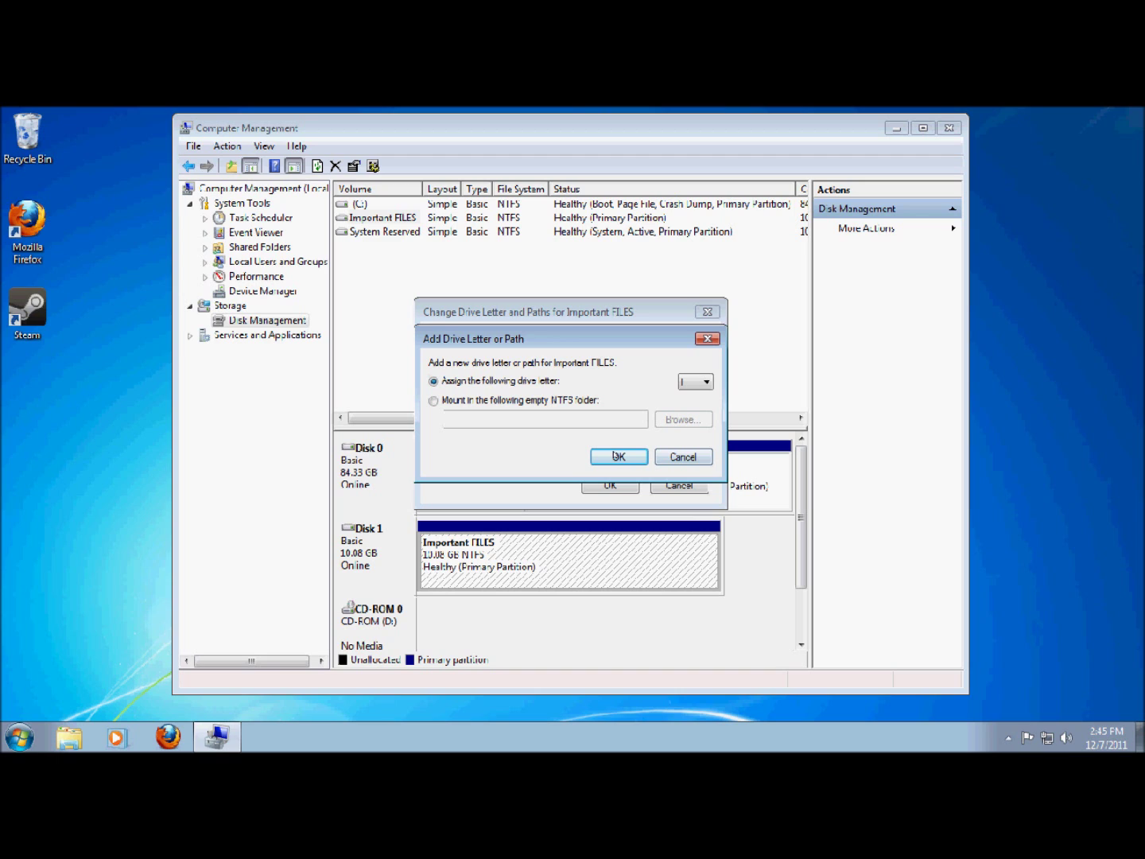
pyautogui.click(613, 454)
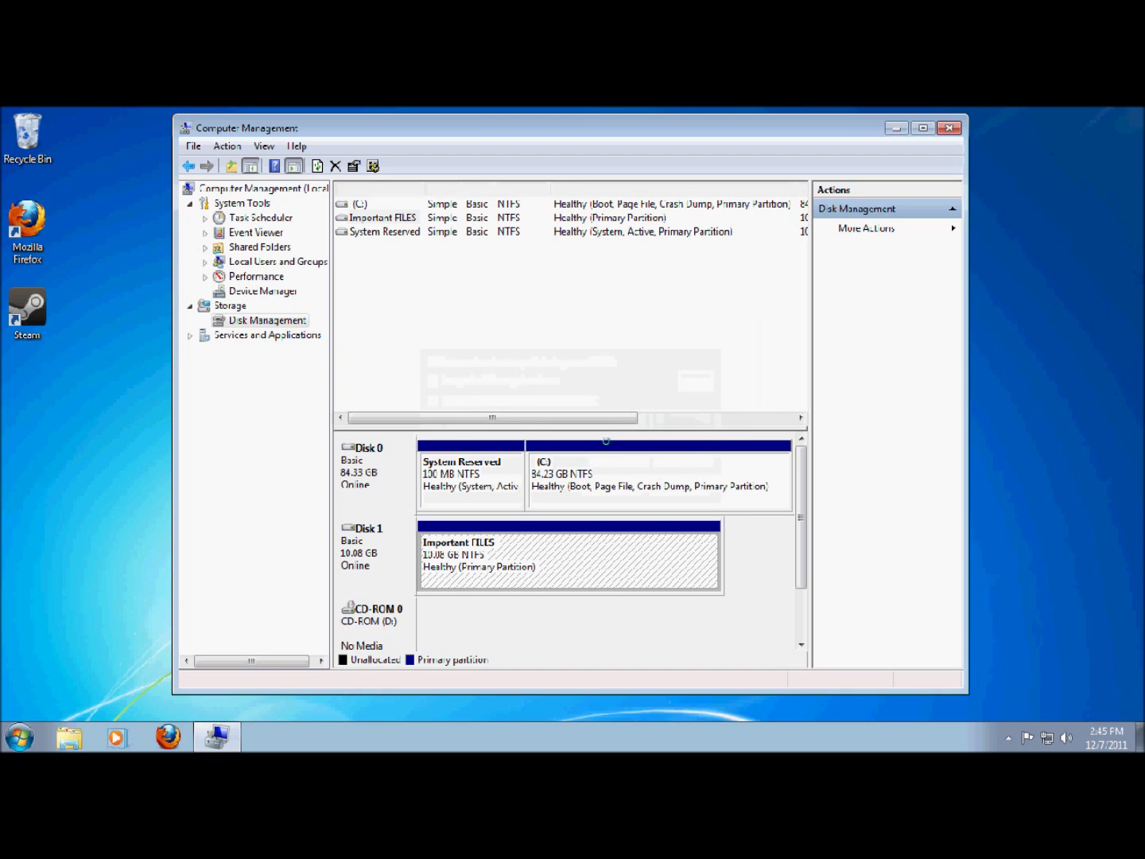
pyautogui.click(67, 719)
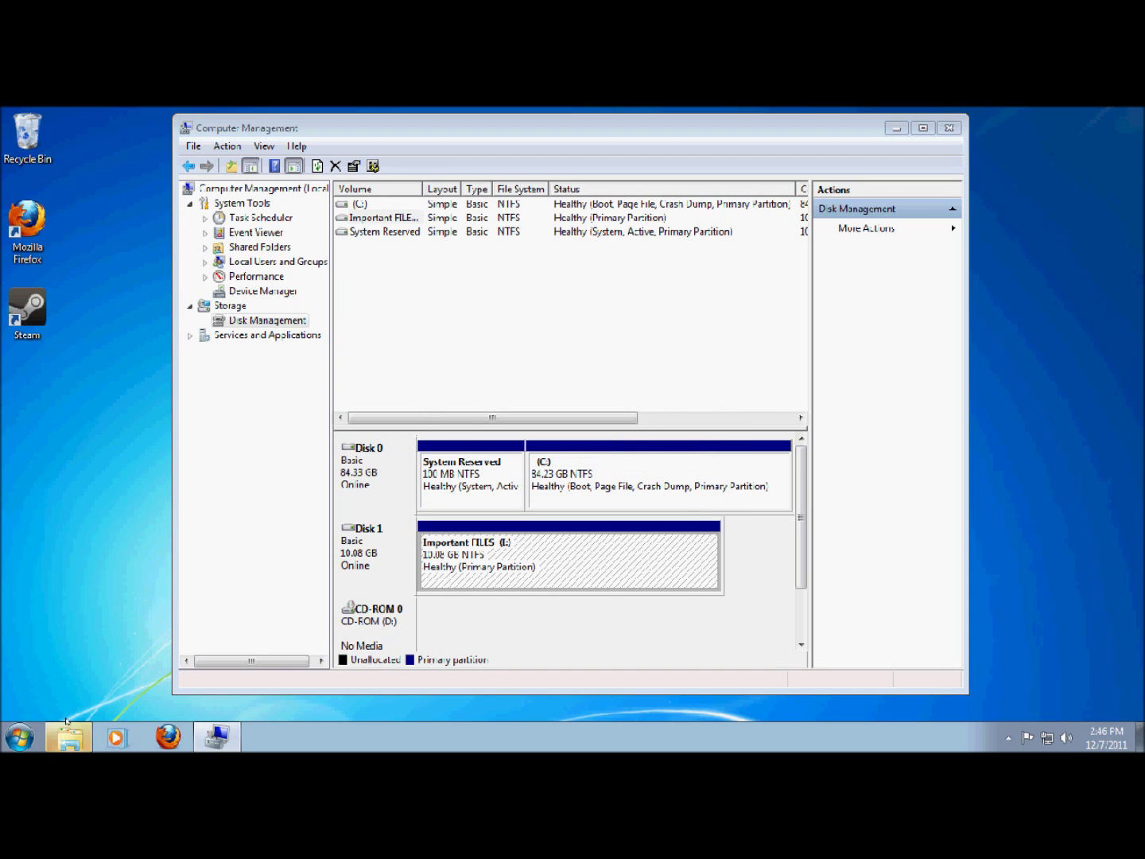
# Dismiss the AutoPlay popup and close Computer Management
pyautogui.click(687, 213)
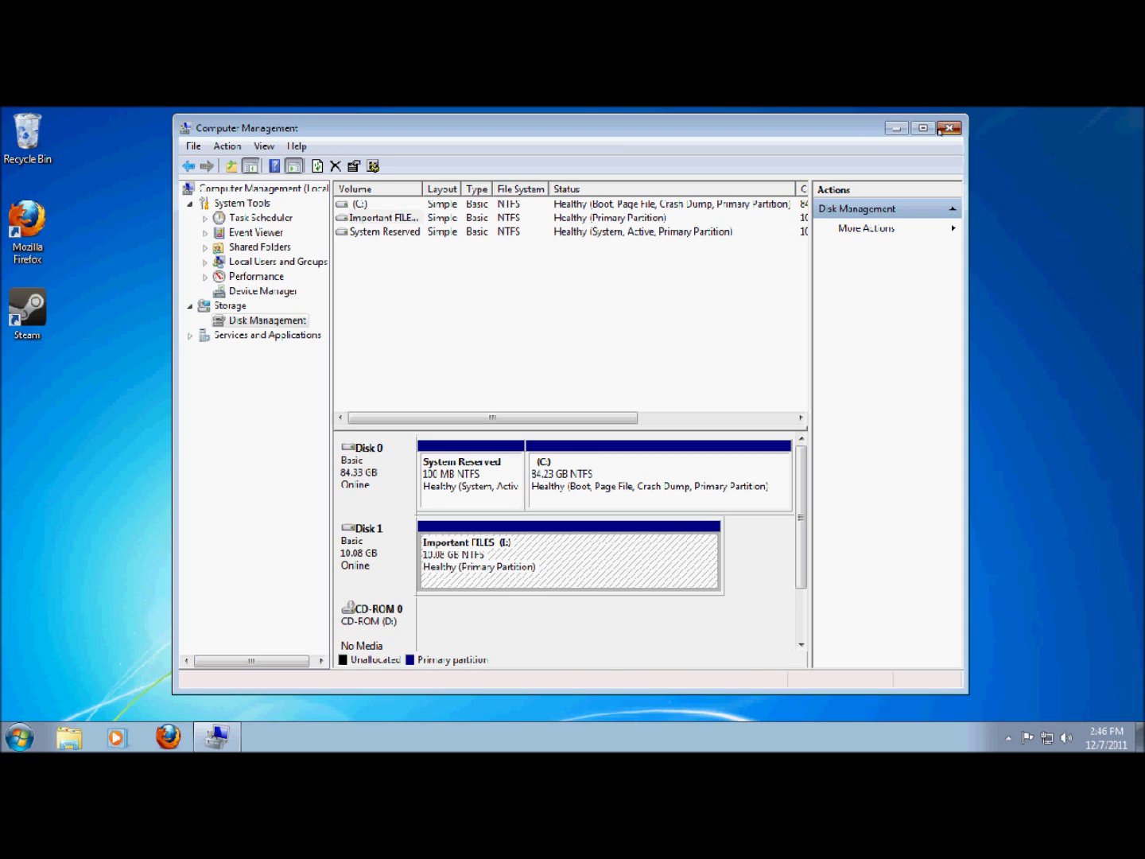
pyautogui.click(941, 132)
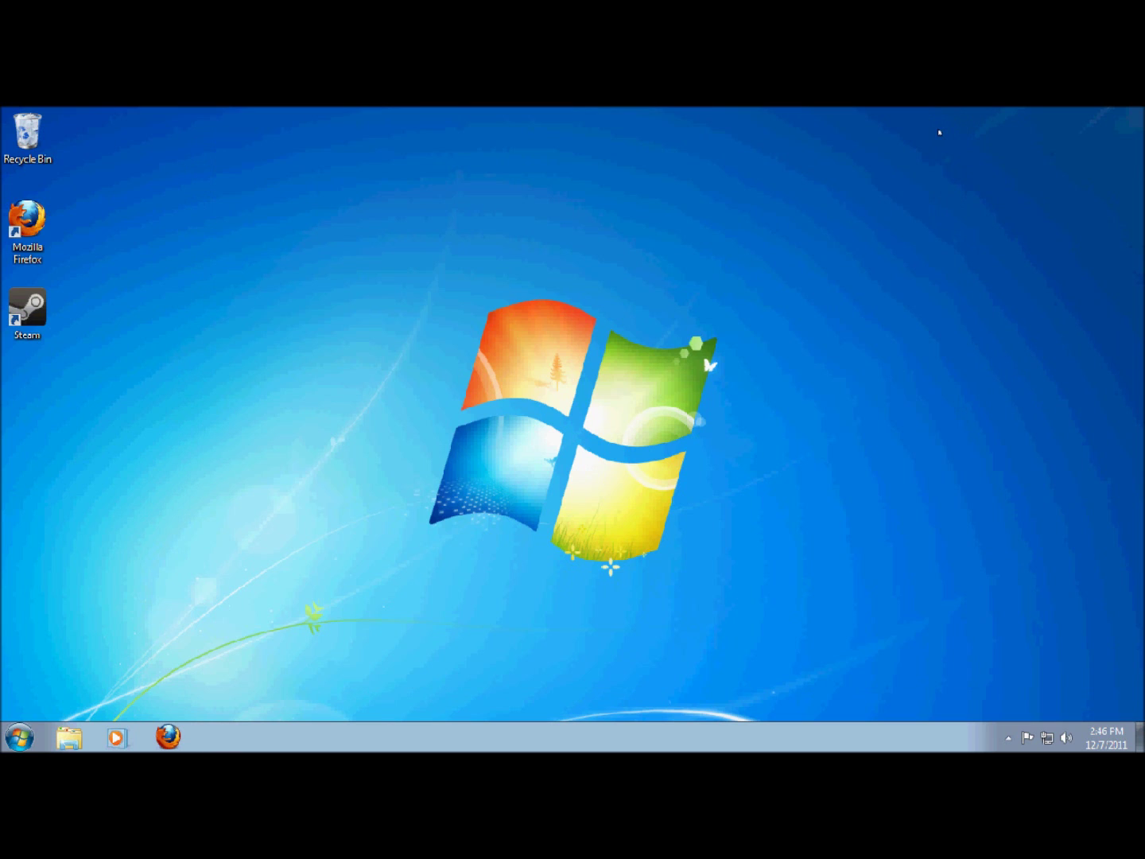